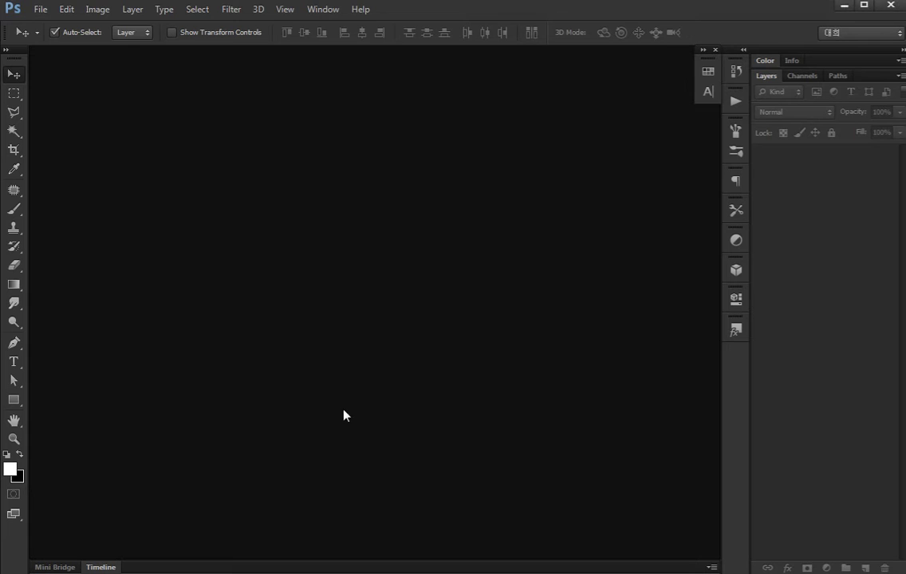
- Create a 600×600 document named 'icon' and darken it to near-black with Lightness -85
{"action": "key", "text": "ctrl+n"}
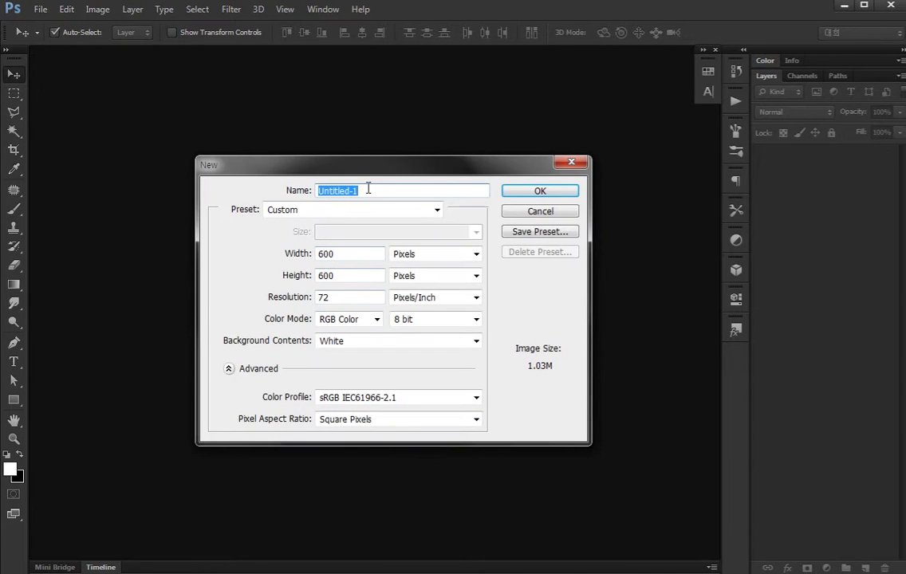
{"action": "type", "text": "icon"}
{"action": "key", "text": "Return"}
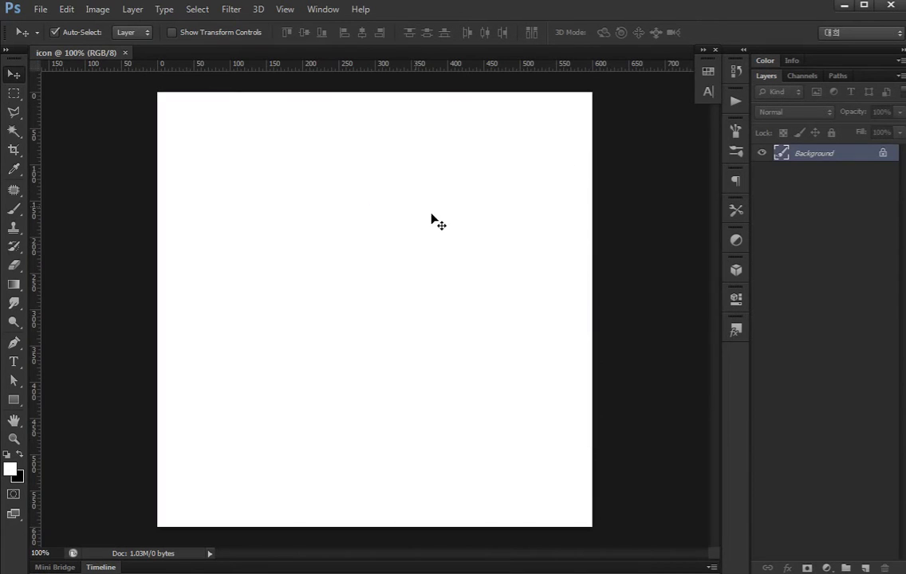
{"action": "key", "text": "ctrl+u"}
{"action": "left_click", "coordinate": [633, 473]}
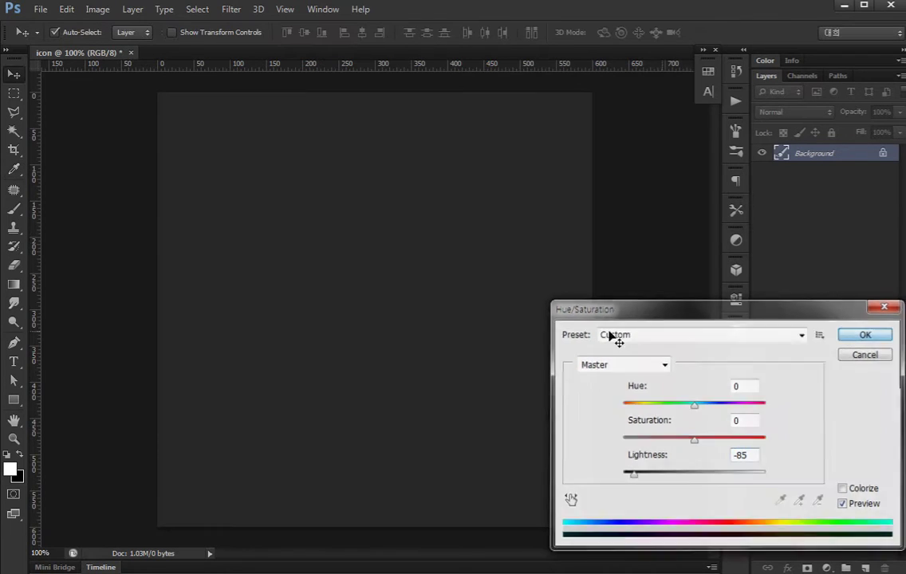
{"action": "key", "text": "Return"}
- Draw a white ellipse shape circle and move it to the canvas centre
{"action": "left_click", "coordinate": [13, 399]}
{"action": "left_click", "coordinate": [80, 424]}
{"action": "left_click_drag", "start_coordinate": [263, 278], "coordinate": [464, 464]}
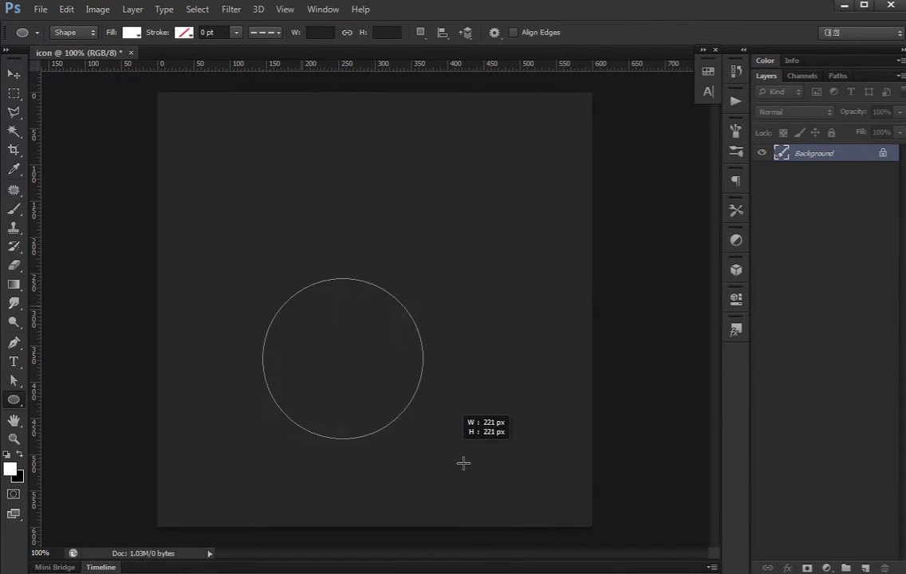
{"action": "key", "text": "v"}
{"action": "left_click_drag", "start_coordinate": [392, 385], "coordinate": [405, 311]}
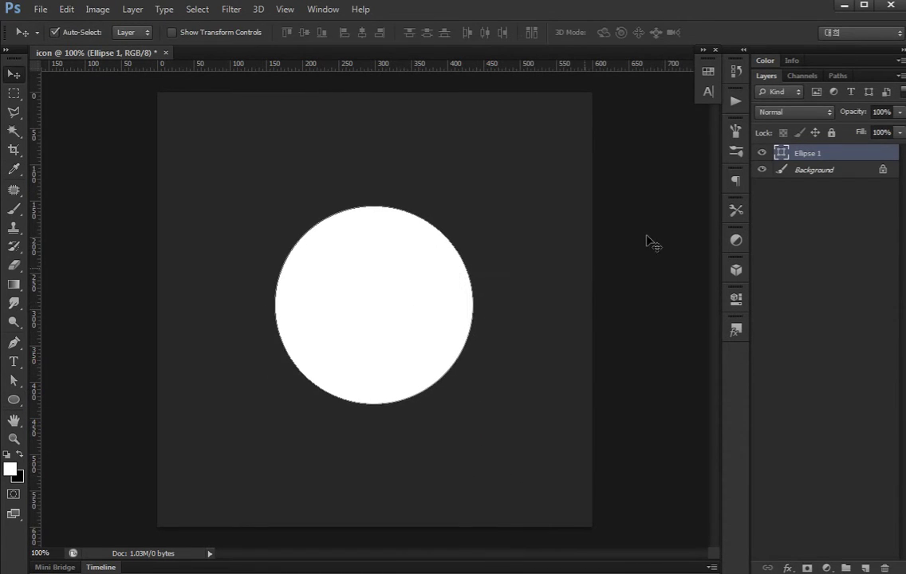
- Fill the circle grey (#a2a2a2), then duplicate it and scale the copy to 80%
{"action": "double_click", "coordinate": [780, 153]}
{"action": "left_click_drag", "start_coordinate": [99, 422], "coordinate": [48, 416]}
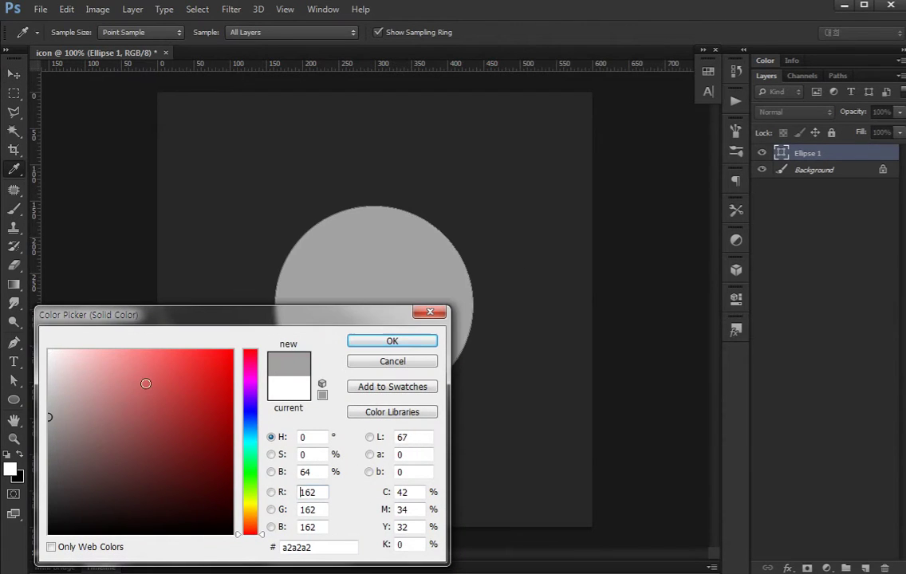
{"action": "left_click", "coordinate": [391, 341]}
{"action": "key", "text": "ctrl+j"}
{"action": "key", "text": "ctrl+t"}
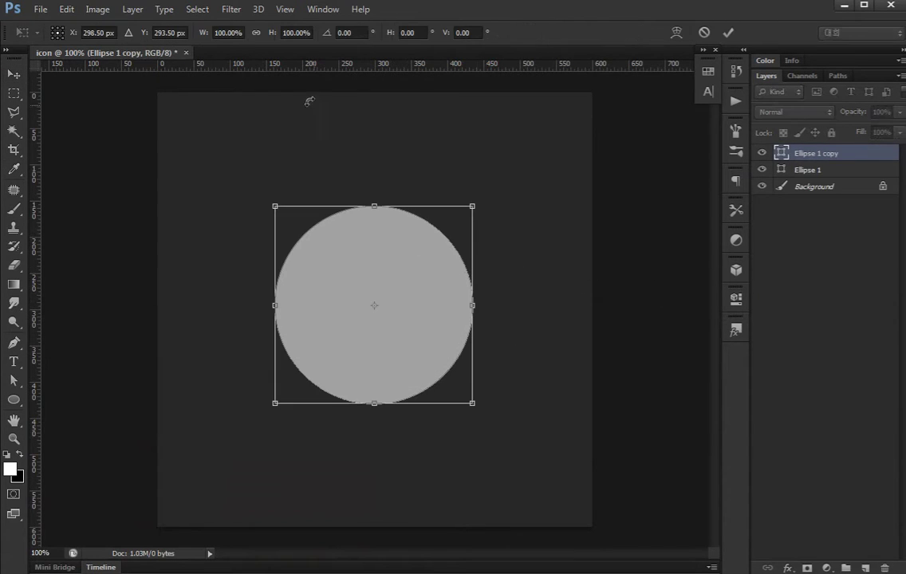
{"action": "double_click", "coordinate": [228, 33]}
{"action": "type", "text": "80"}
{"action": "key", "text": "Return"}
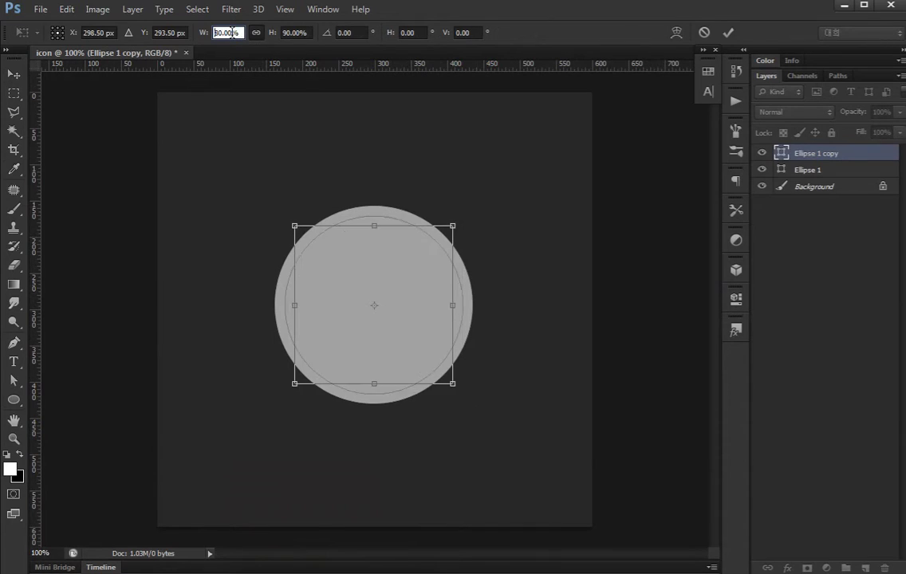
{"action": "key", "text": "Return"}
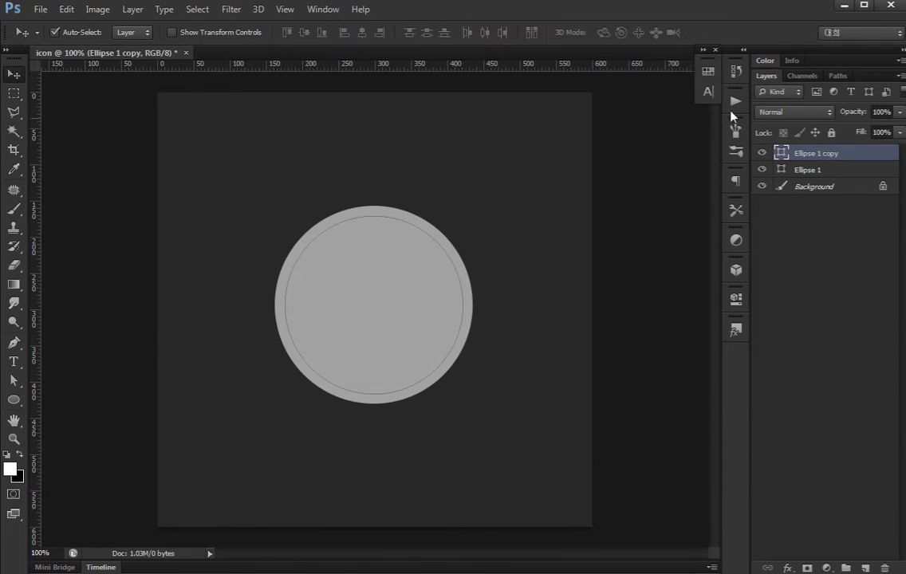
- Set the 80% copy's fill to tan #766c51
{"action": "double_click", "coordinate": [780, 152]}
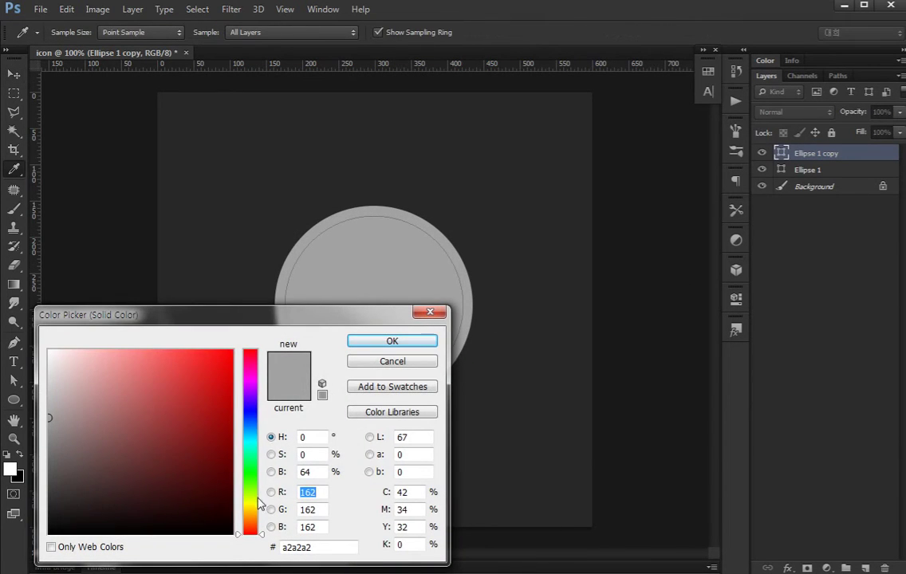
{"action": "left_click", "coordinate": [248, 506]}
{"action": "mouse_move", "coordinate": [80, 425]}
{"action": "left_mouse_down"}
{"action": "mouse_move", "coordinate": [110, 424]}
{"action": "mouse_move", "coordinate": [130, 453]}
{"action": "mouse_move", "coordinate": [105, 449]}
{"action": "left_mouse_up"}
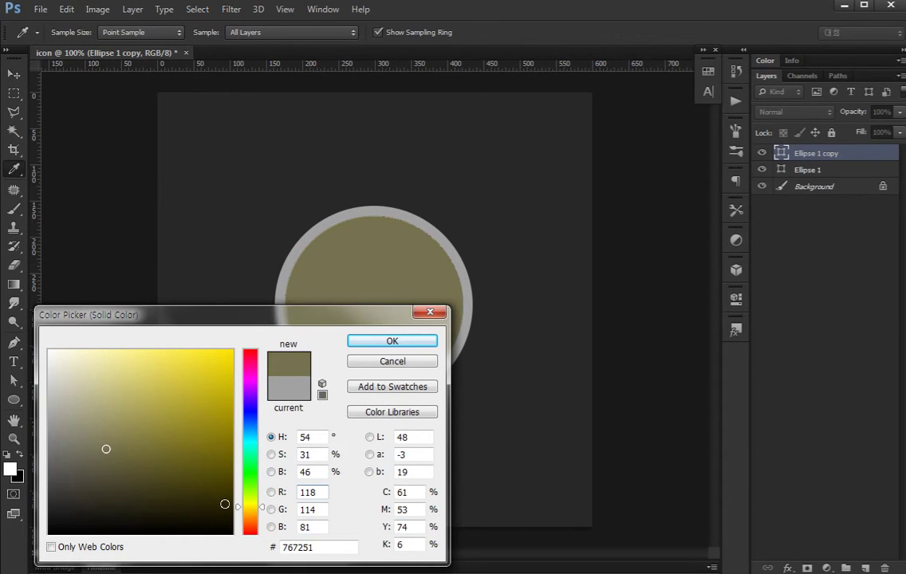
{"action": "left_click", "coordinate": [249, 512]}
{"action": "key", "text": "Return"}
- Duplicate the tan circle and shrink the copy by 90% twice
{"action": "key", "text": "v"}
{"action": "key", "text": "ctrl+j"}
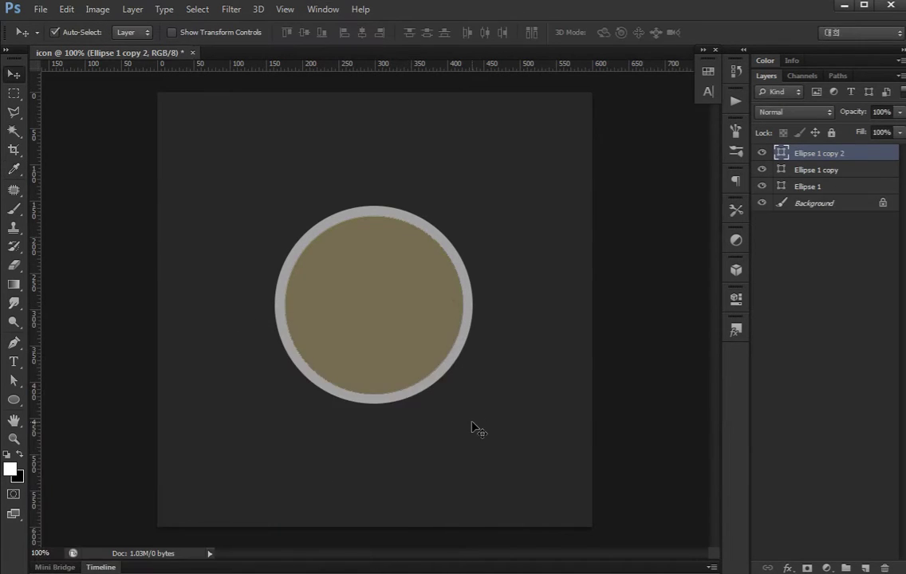
{"action": "key", "text": "ctrl+t"}
{"action": "left_click", "coordinate": [229, 33]}
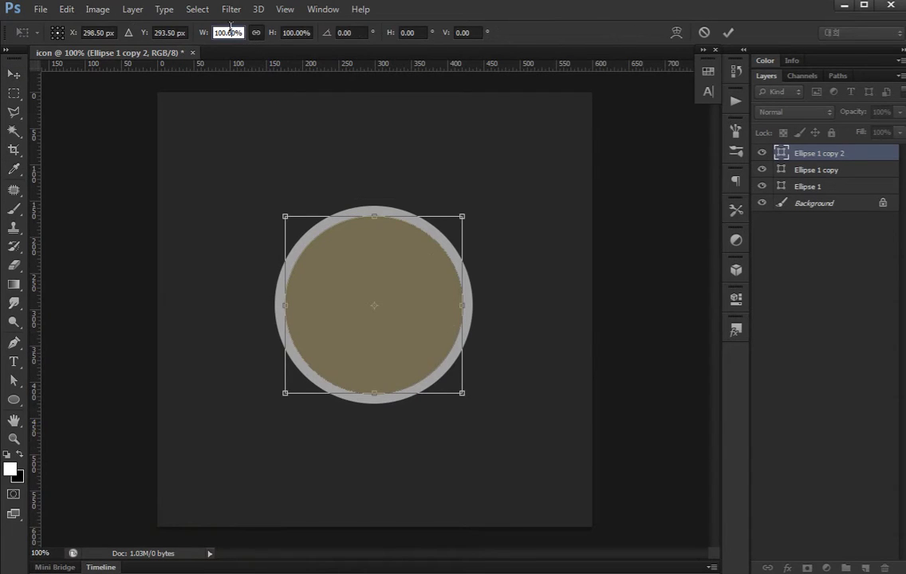
{"action": "type", "text": "90"}
{"action": "key", "text": "Return"}
{"action": "key", "text": "Return"}
{"action": "key", "text": "ctrl+t"}
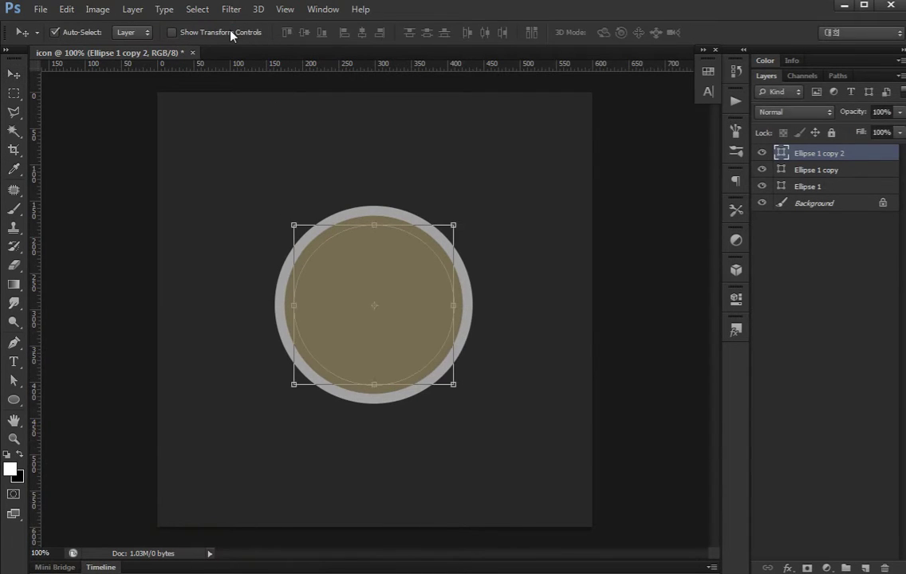
{"action": "left_click", "coordinate": [228, 32]}
{"action": "type", "text": "90"}
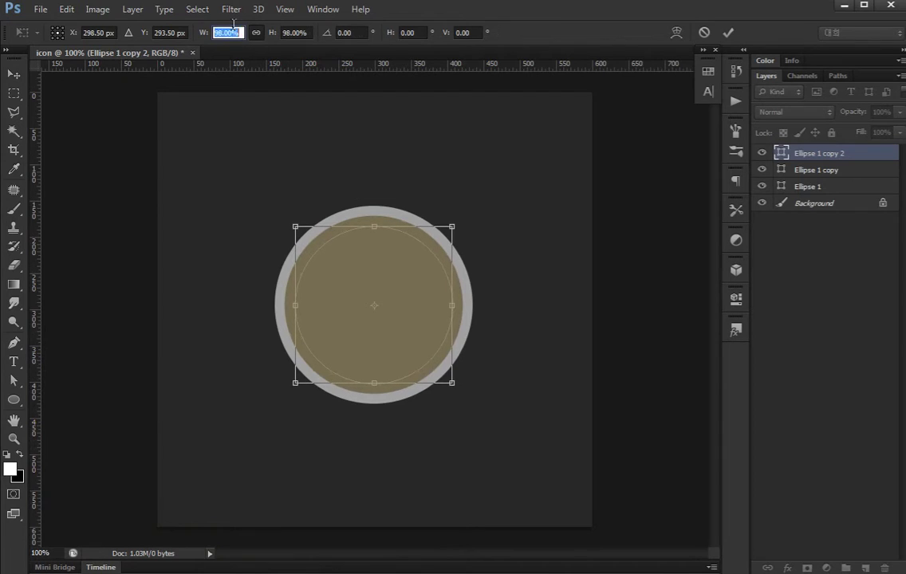
{"action": "key", "text": "Return"}
{"action": "key", "text": "Return"}
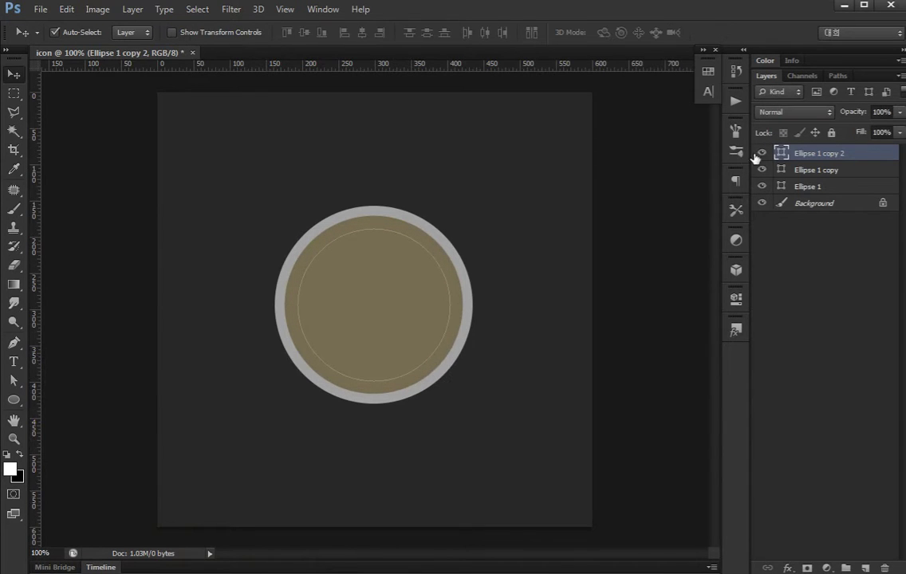
- Fill the innermost circle blue (#386b92) and zoom in on the icon
{"action": "double_click", "coordinate": [780, 154]}
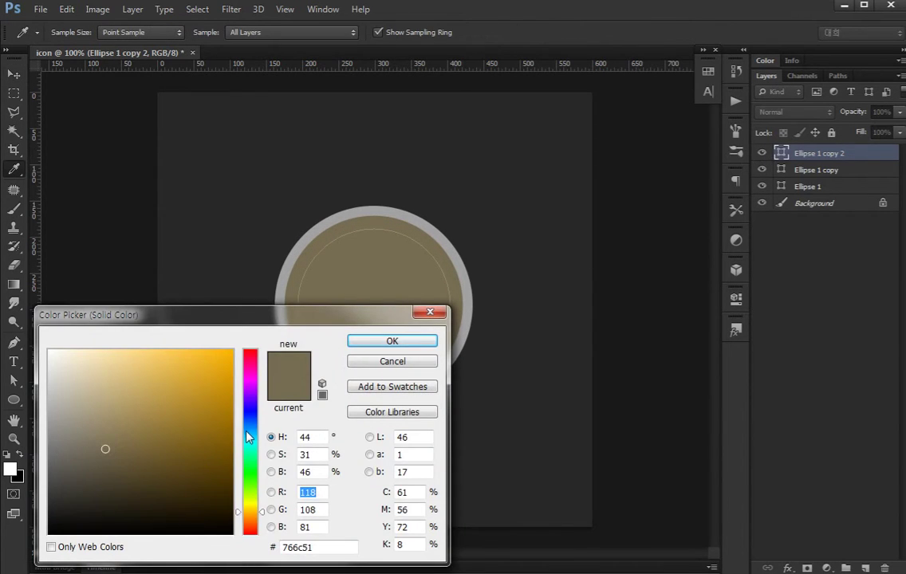
{"action": "left_click", "coordinate": [247, 430]}
{"action": "mouse_move", "coordinate": [168, 435]}
{"action": "left_mouse_down"}
{"action": "mouse_move", "coordinate": [143, 437]}
{"action": "mouse_move", "coordinate": [162, 432]}
{"action": "left_mouse_up"}
{"action": "key", "text": "Return"}
{"action": "key", "text": "ctrl+plus"}
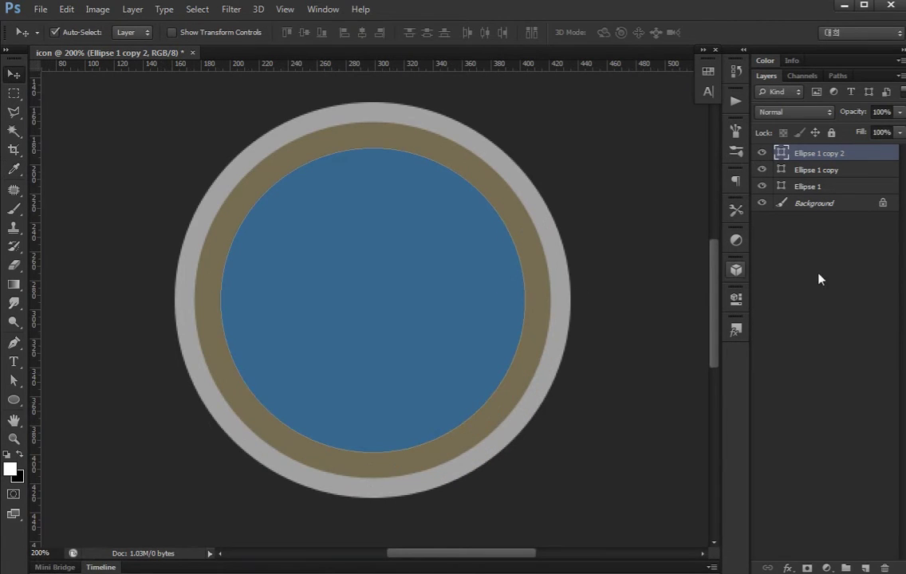
- Add a gradient-filled stroke to the blue circle using a two-colour preset
{"action": "double_click", "coordinate": [863, 162]}
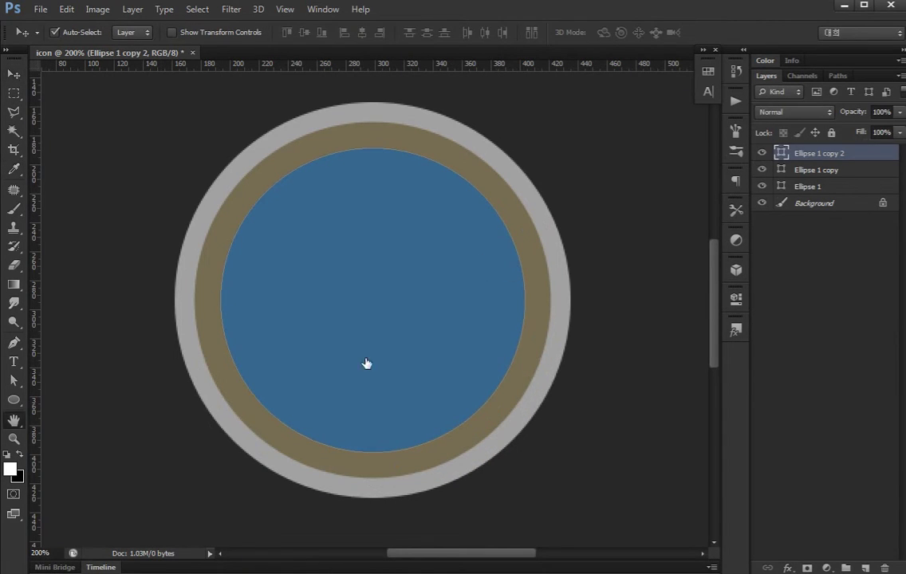
{"action": "left_click", "coordinate": [476, 338]}
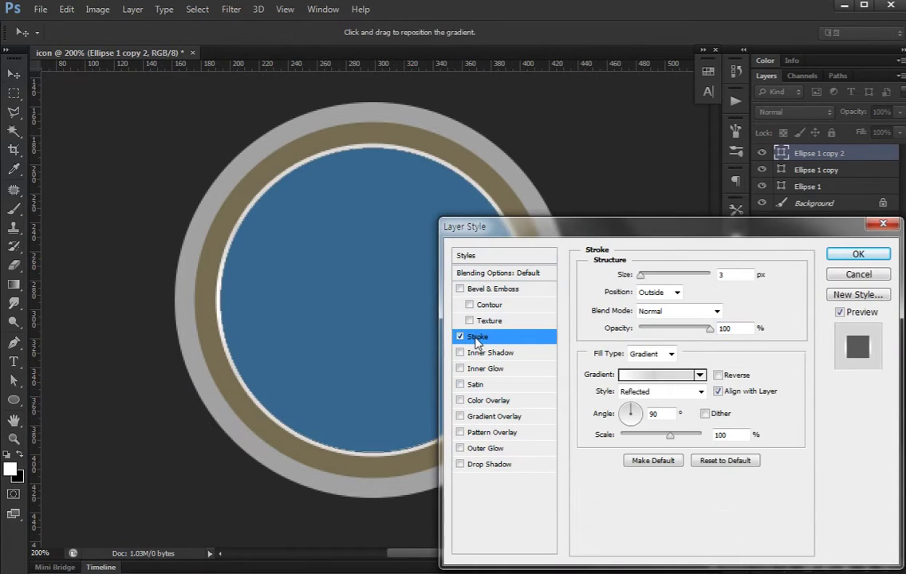
{"action": "left_click", "coordinate": [653, 353]}
{"action": "left_click", "coordinate": [653, 353]}
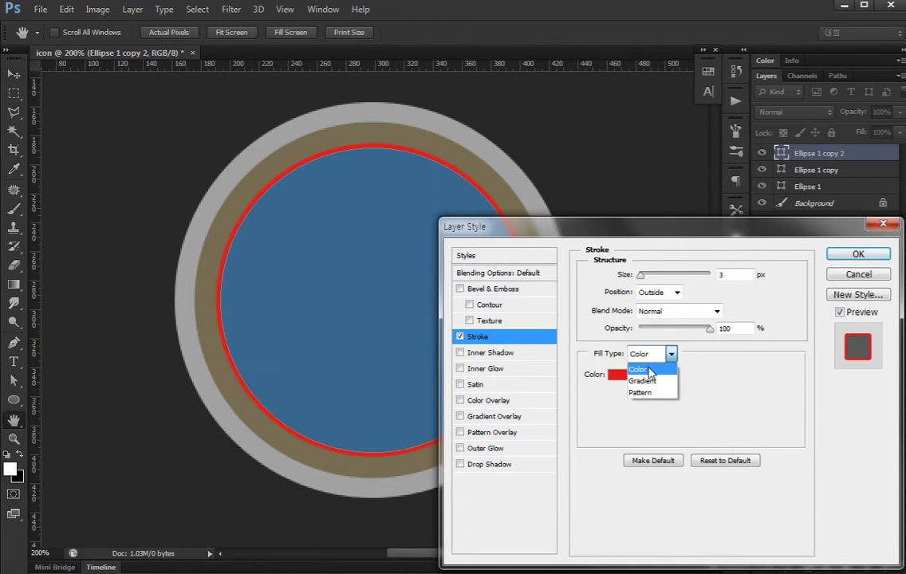
{"action": "left_click", "coordinate": [647, 377]}
{"action": "left_click", "coordinate": [638, 376]}
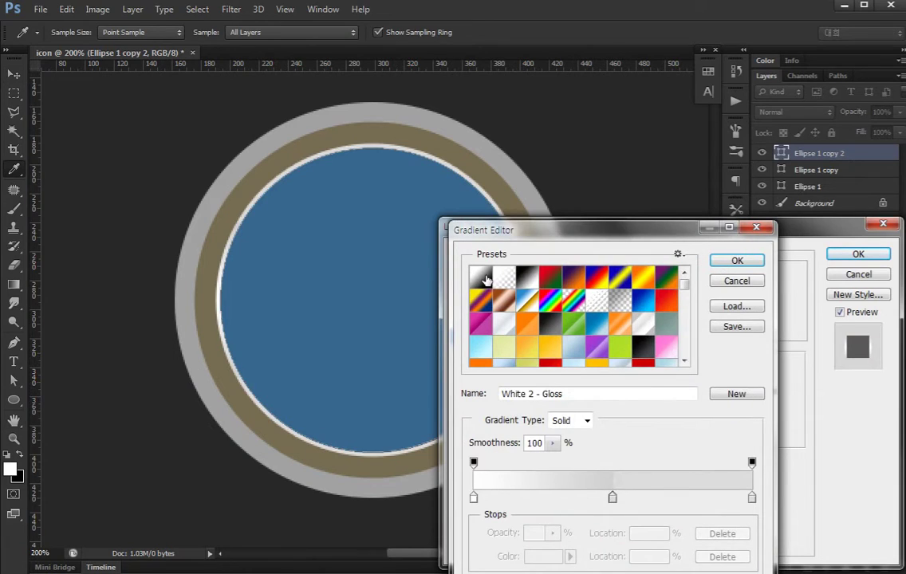
{"action": "left_click", "coordinate": [487, 279]}
- Set the stroke gradient stops to tan #b9a46a and dark brown #4c4228
{"action": "left_click", "coordinate": [474, 497]}
{"action": "left_click", "coordinate": [543, 556]}
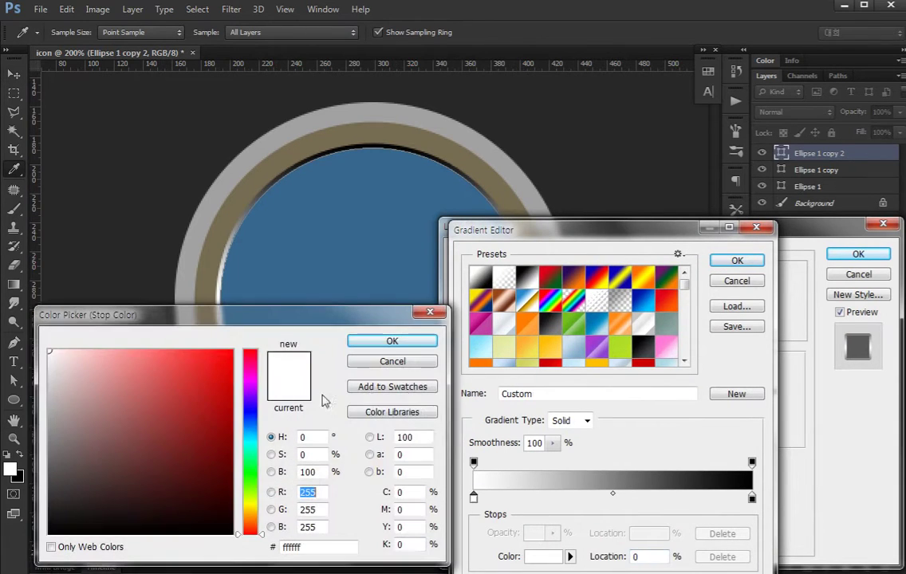
{"action": "left_click", "coordinate": [234, 206]}
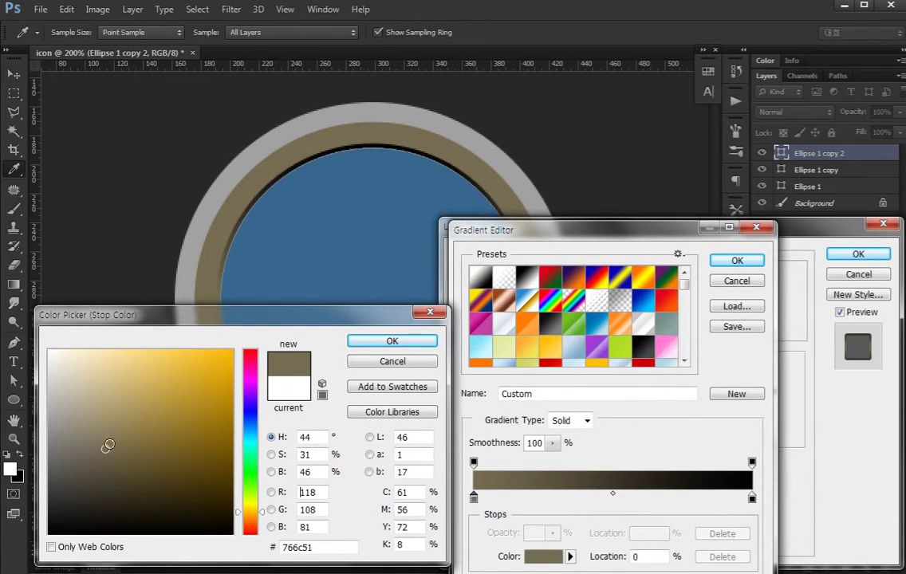
{"action": "left_click_drag", "start_coordinate": [109, 448], "coordinate": [129, 401]}
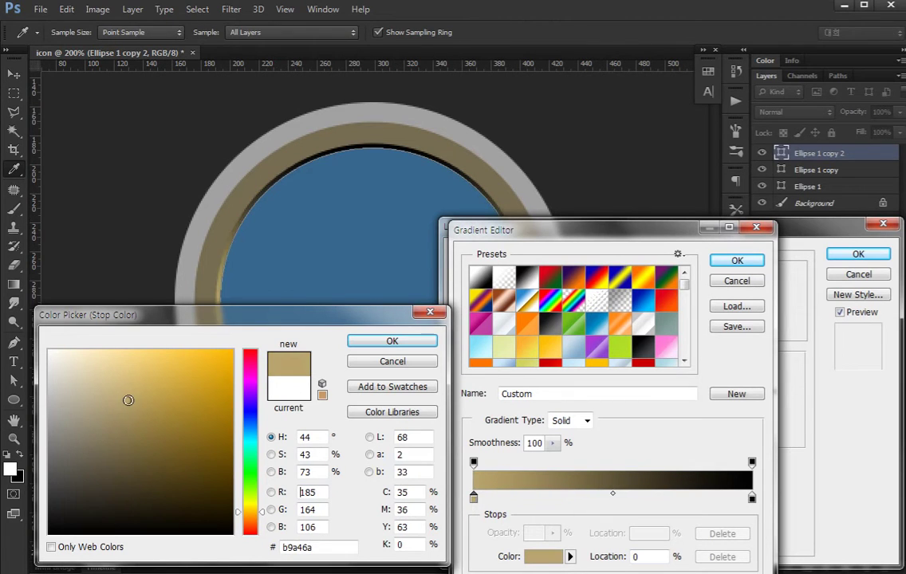
{"action": "left_click", "coordinate": [392, 341]}
{"action": "left_click", "coordinate": [751, 497]}
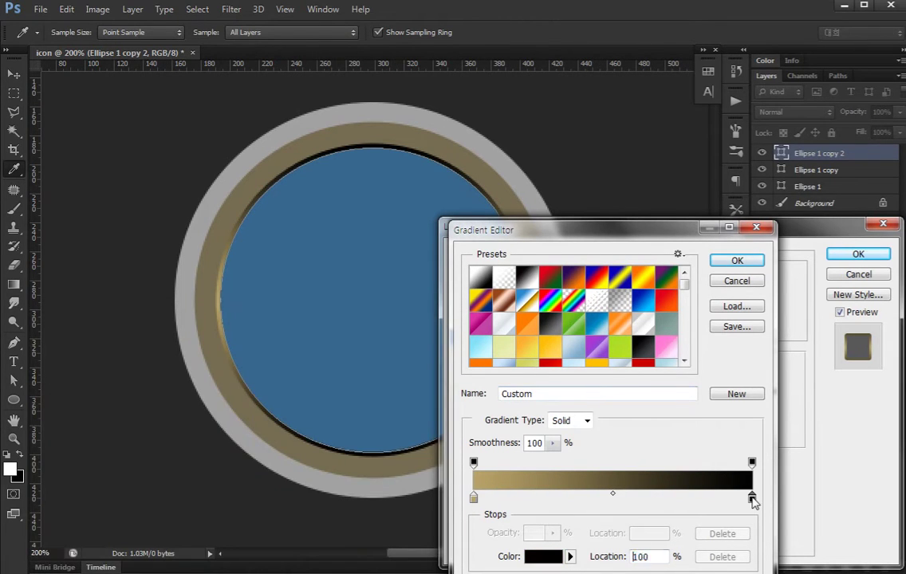
{"action": "left_click", "coordinate": [543, 557]}
{"action": "left_click", "coordinate": [233, 219]}
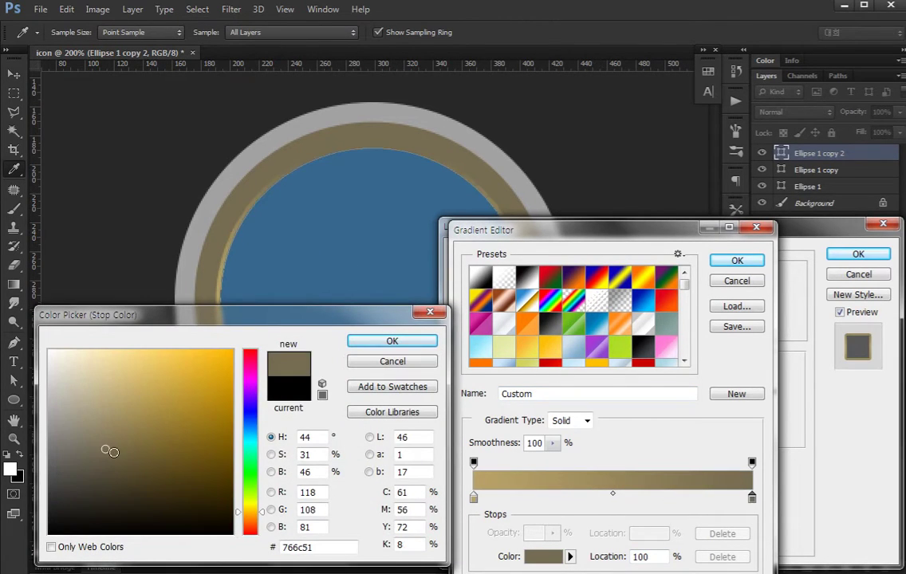
{"action": "left_click_drag", "start_coordinate": [114, 452], "coordinate": [136, 479]}
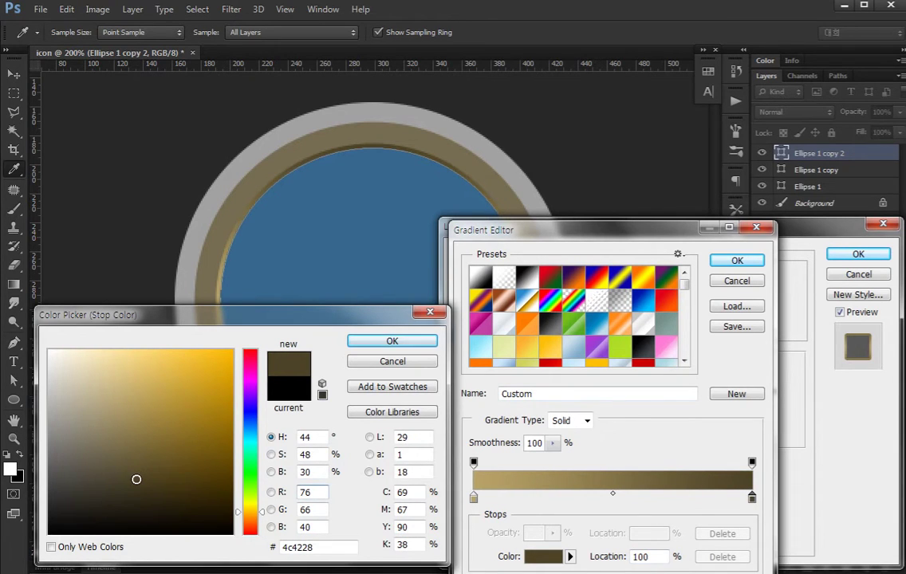
{"action": "key", "text": "Return"}
{"action": "key", "text": "Return"}
{"action": "double_click", "coordinate": [740, 275]}
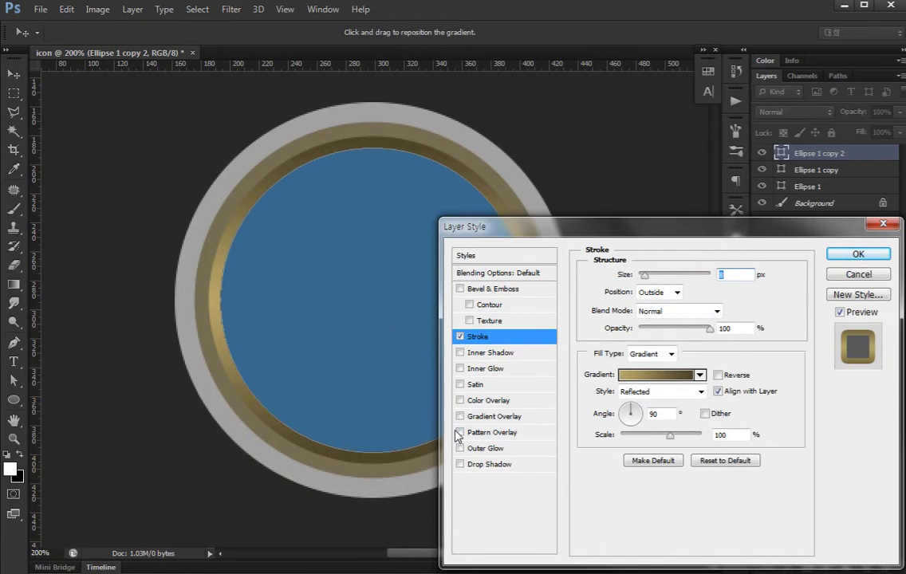
- Add an inner shadow with 18 px size and 23% choke, then enable Color Overlay
{"action": "left_click", "coordinate": [462, 353]}
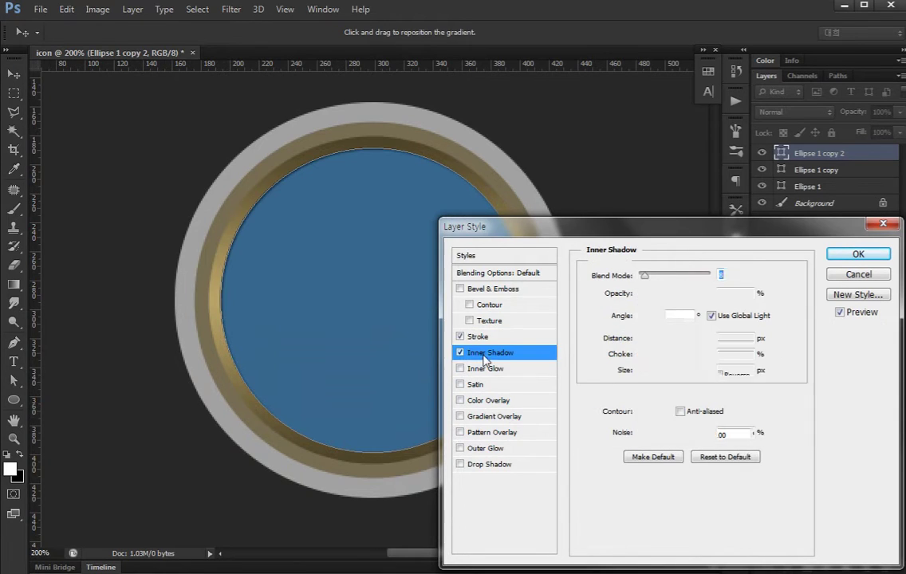
{"action": "double_click", "coordinate": [723, 371]}
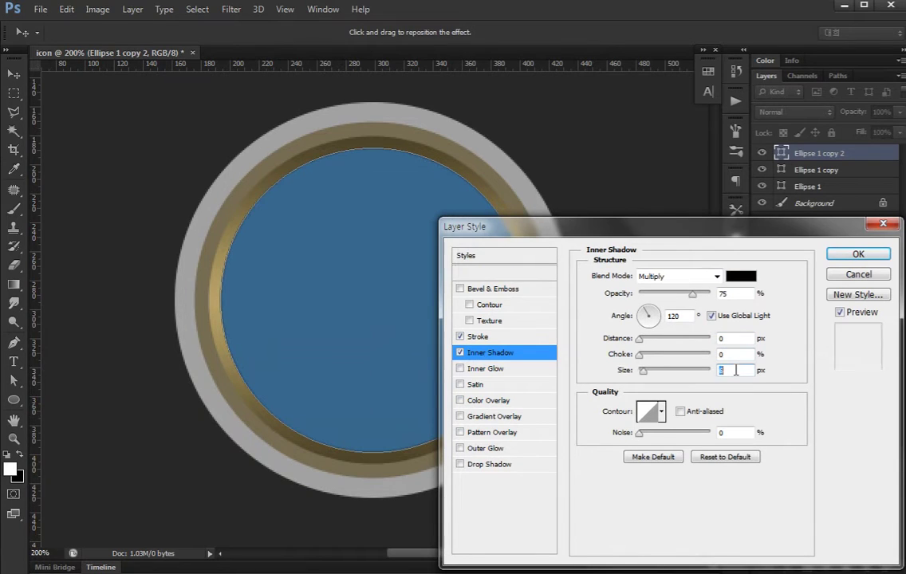
{"action": "type", "text": "25"}
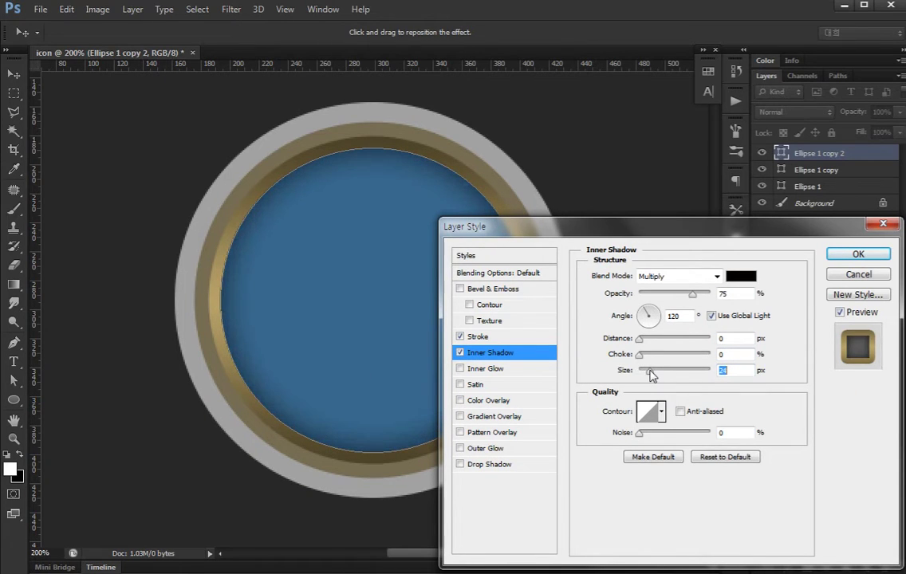
{"action": "mouse_move", "coordinate": [640, 355]}
{"action": "left_mouse_down"}
{"action": "mouse_move", "coordinate": [656, 357]}
{"action": "mouse_move", "coordinate": [649, 373]}
{"action": "left_mouse_up"}
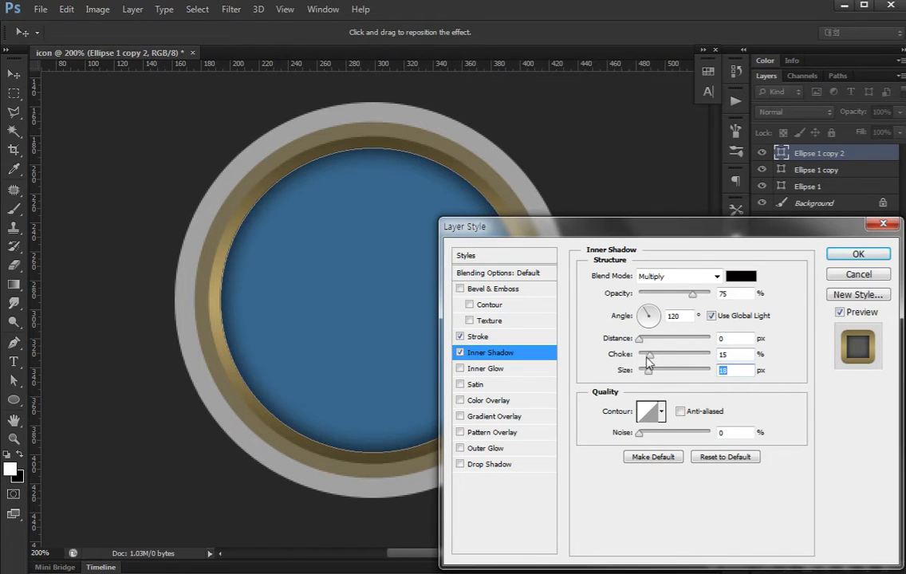
{"action": "left_click", "coordinate": [650, 356]}
{"action": "left_click", "coordinate": [460, 400]}
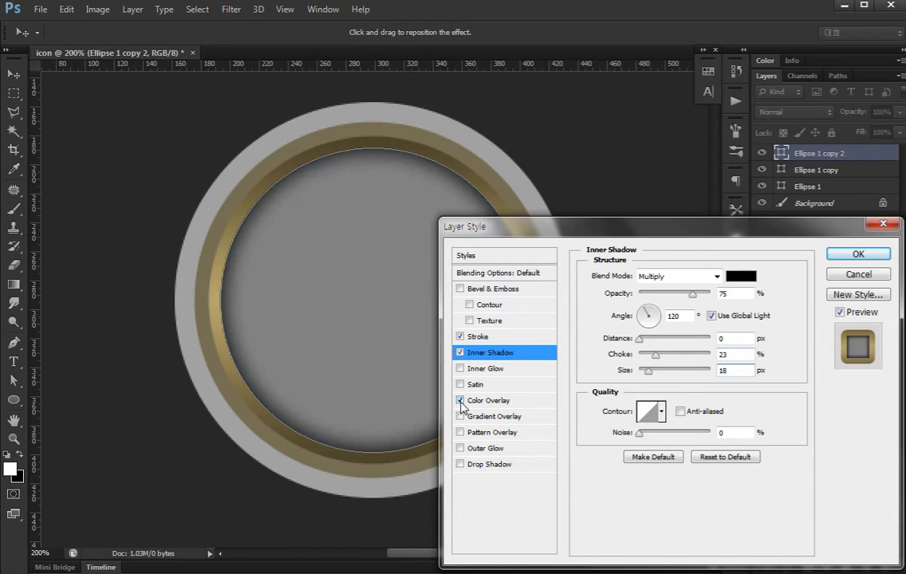
- Swap the colour overlay for a gradient overlay and make its start stop dark blue
{"action": "left_click", "coordinate": [459, 416]}
{"action": "left_click", "coordinate": [498, 416]}
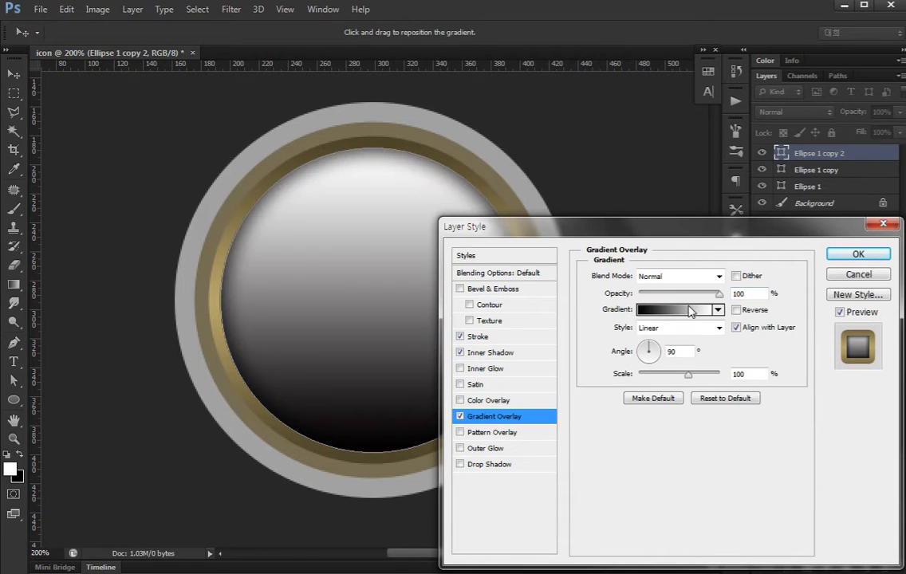
{"action": "left_click", "coordinate": [691, 311]}
{"action": "left_click", "coordinate": [473, 498]}
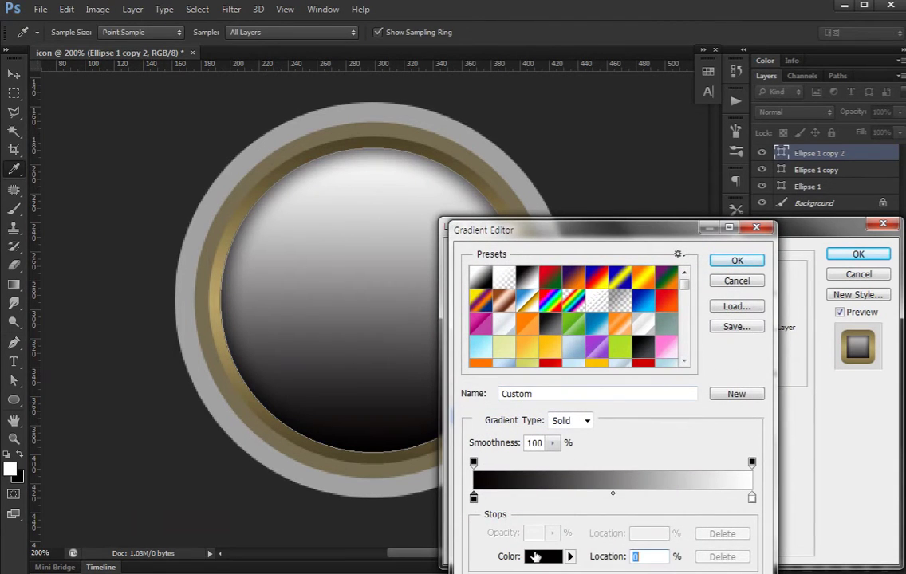
{"action": "left_click", "coordinate": [535, 557]}
{"action": "left_click", "coordinate": [250, 426]}
{"action": "left_click", "coordinate": [165, 408]}
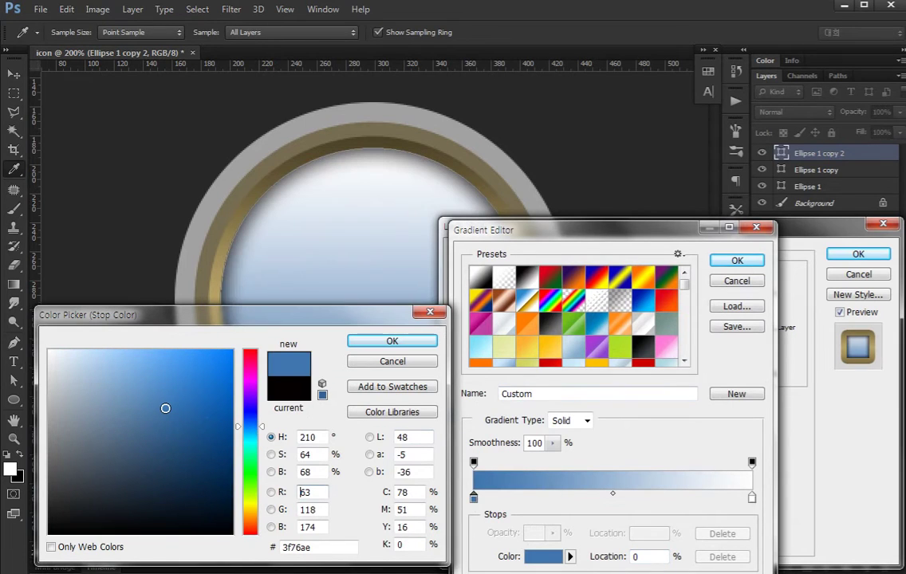
{"action": "left_click_drag", "start_coordinate": [165, 408], "coordinate": [170, 442]}
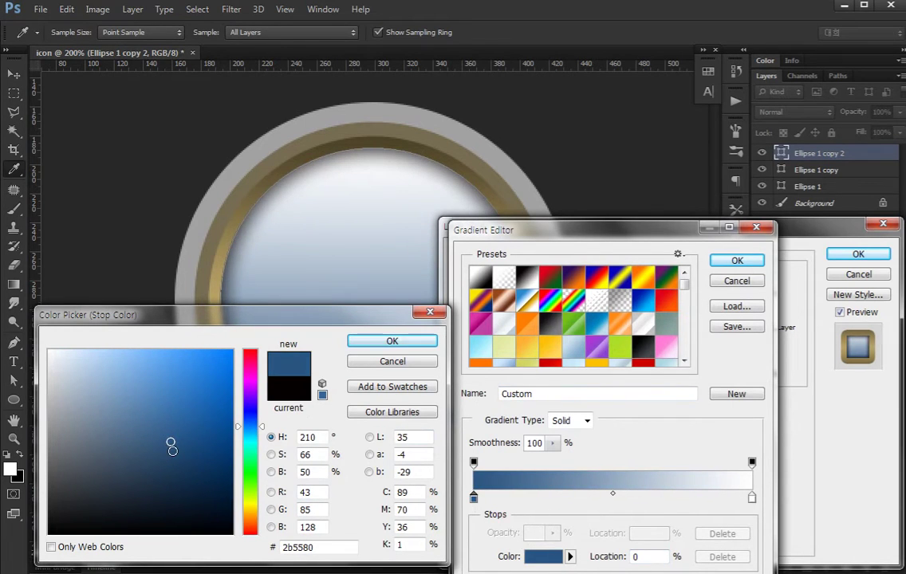
{"action": "left_click", "coordinate": [173, 451]}
- Replace the white end stop with a copied blue stop set to brighter blue
{"action": "left_click", "coordinate": [392, 341]}
{"action": "left_click", "coordinate": [474, 498], "text": "alt"}
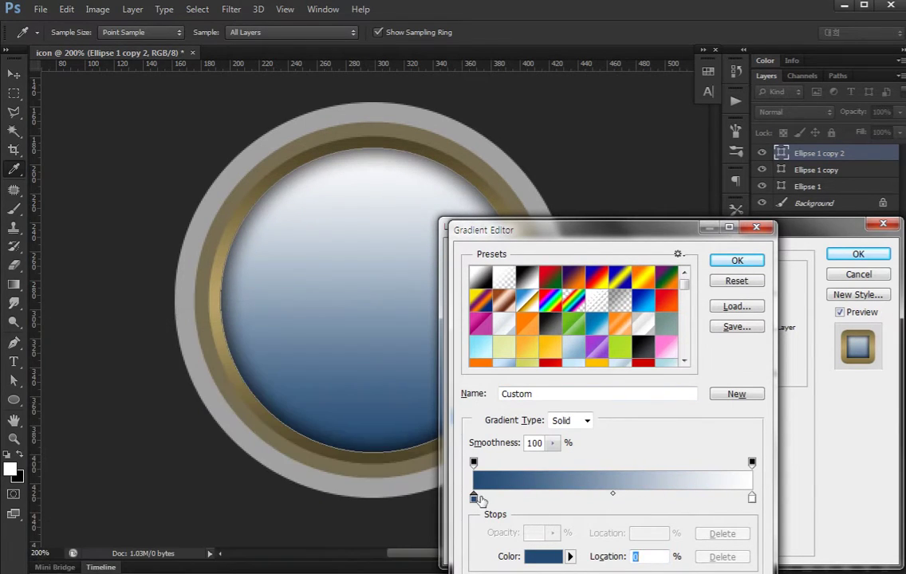
{"action": "left_click_drag", "start_coordinate": [476, 499], "coordinate": [686, 498]}
{"action": "mouse_move", "coordinate": [751, 497]}
{"action": "left_mouse_down"}
{"action": "mouse_move", "coordinate": [708, 511]}
{"action": "mouse_move", "coordinate": [712, 499]}
{"action": "mouse_move", "coordinate": [752, 499]}
{"action": "left_mouse_up"}
{"action": "double_click", "coordinate": [751, 499]}
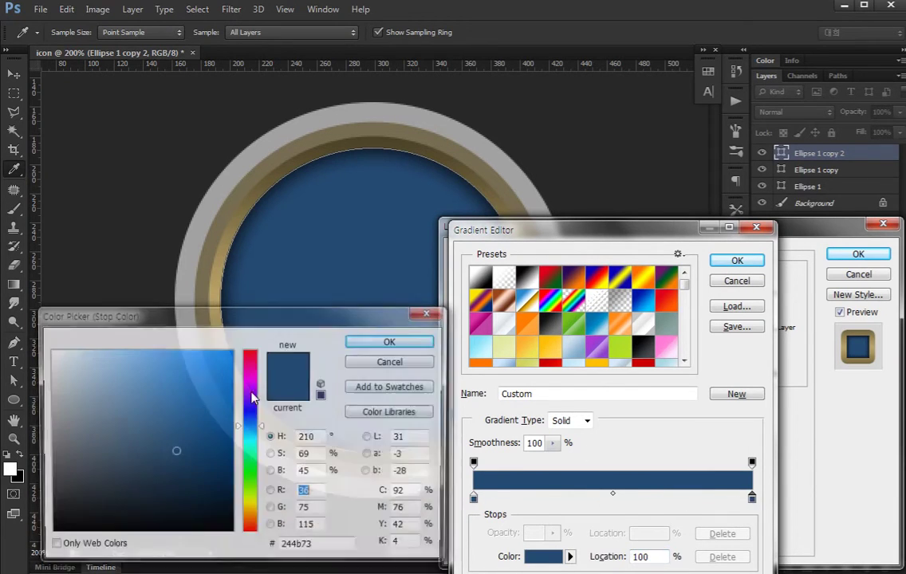
{"action": "left_click", "coordinate": [149, 408]}
{"action": "left_click_drag", "start_coordinate": [149, 408], "coordinate": [189, 407]}
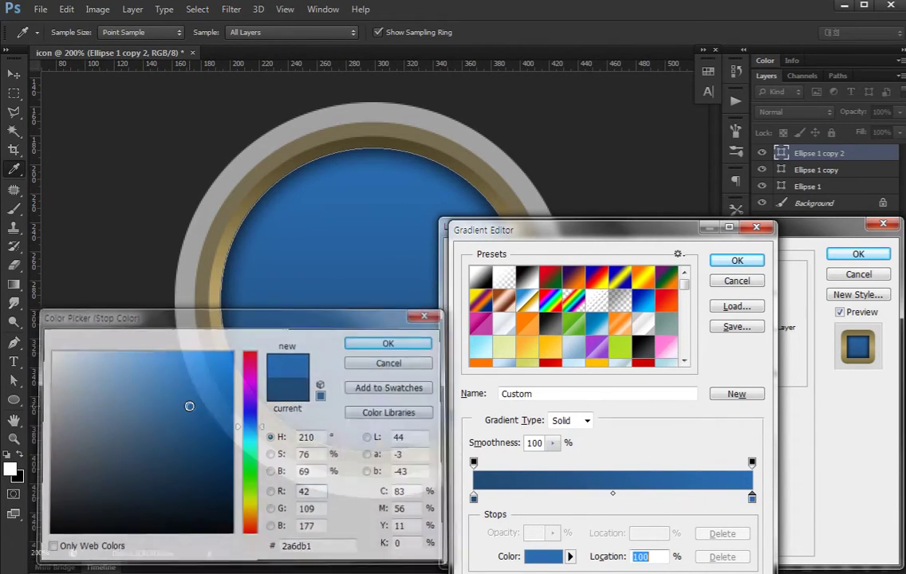
{"action": "key", "text": "Return"}
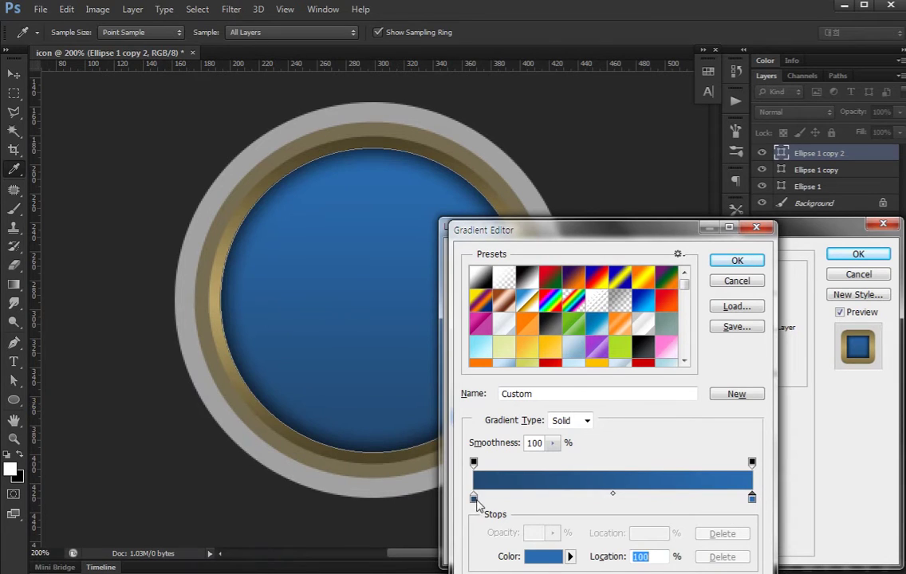
- Set the left stop to deep navy and apply the layer style
{"action": "double_click", "coordinate": [474, 498]}
{"action": "left_click", "coordinate": [187, 466]}
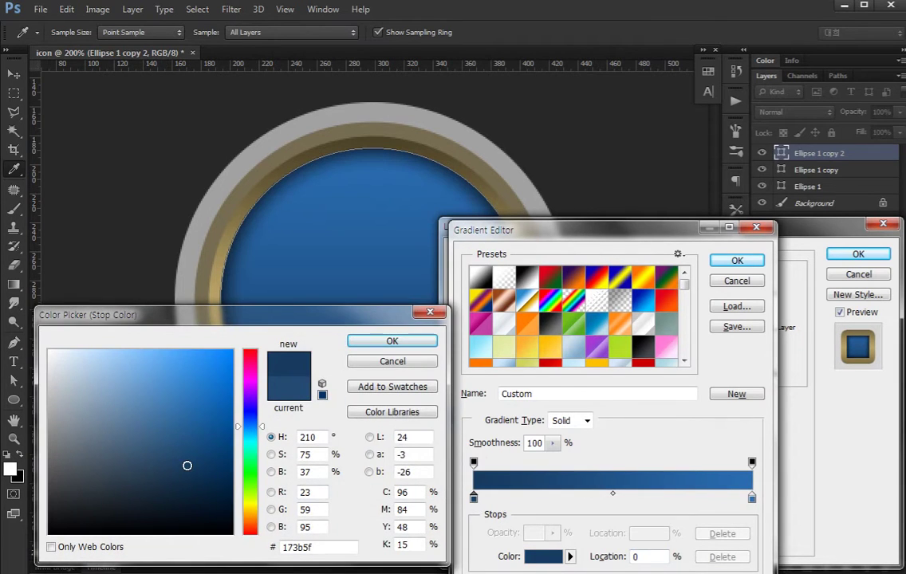
{"action": "key", "text": "Return"}
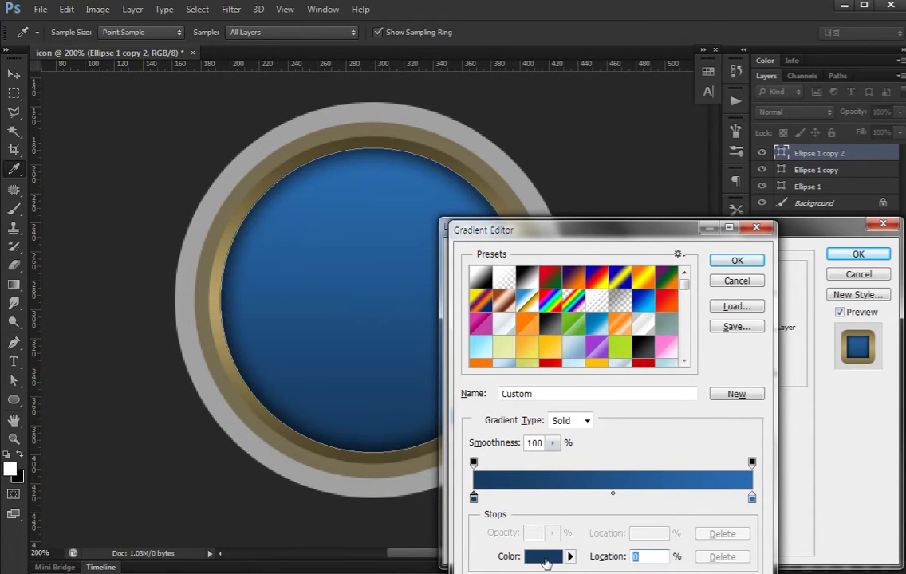
{"action": "left_click", "coordinate": [546, 561]}
{"action": "left_click", "coordinate": [196, 472]}
{"action": "key", "text": "Return"}
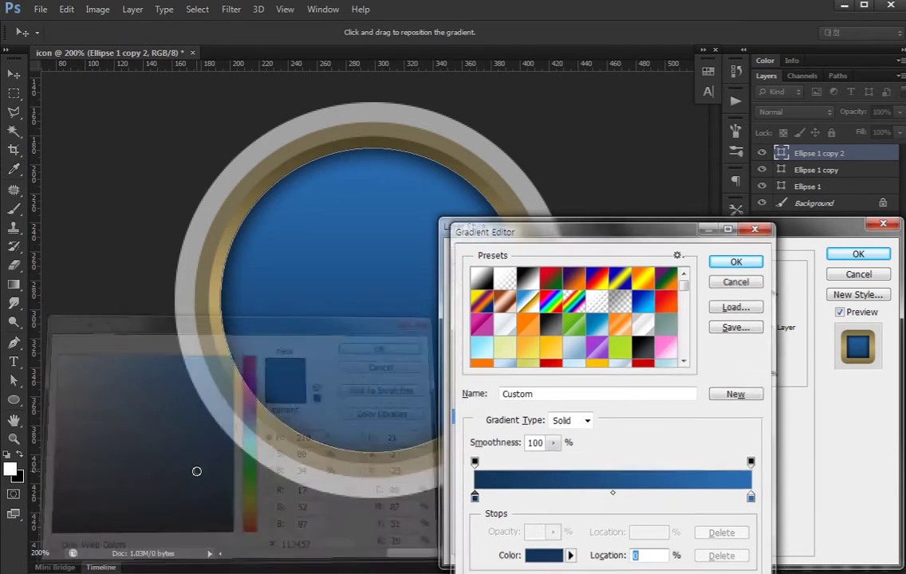
{"action": "key", "text": "Return"}
{"action": "key", "text": "Return"}
{"action": "left_click", "coordinate": [809, 375]}
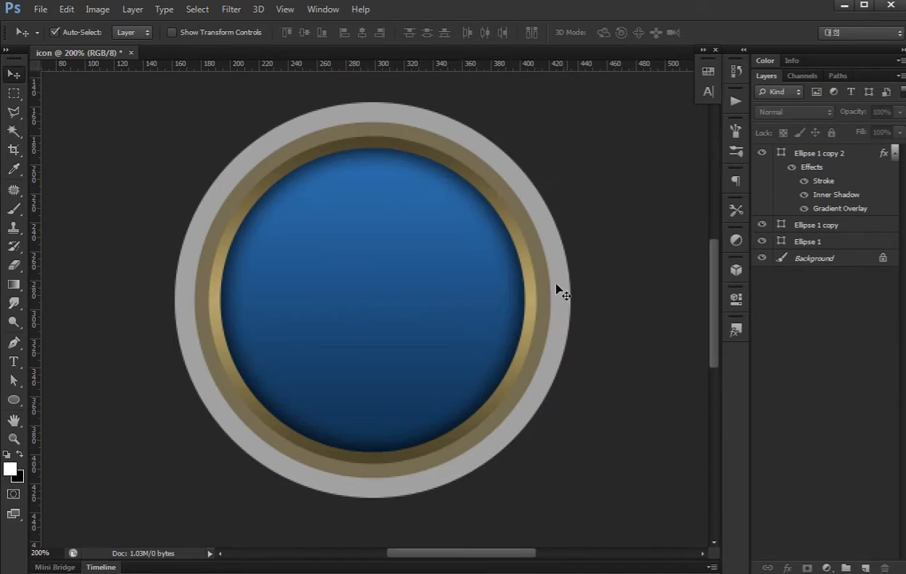
- Add a gradient overlay to the Ellipse 1 copy ring layer
{"action": "left_click", "coordinate": [560, 289]}
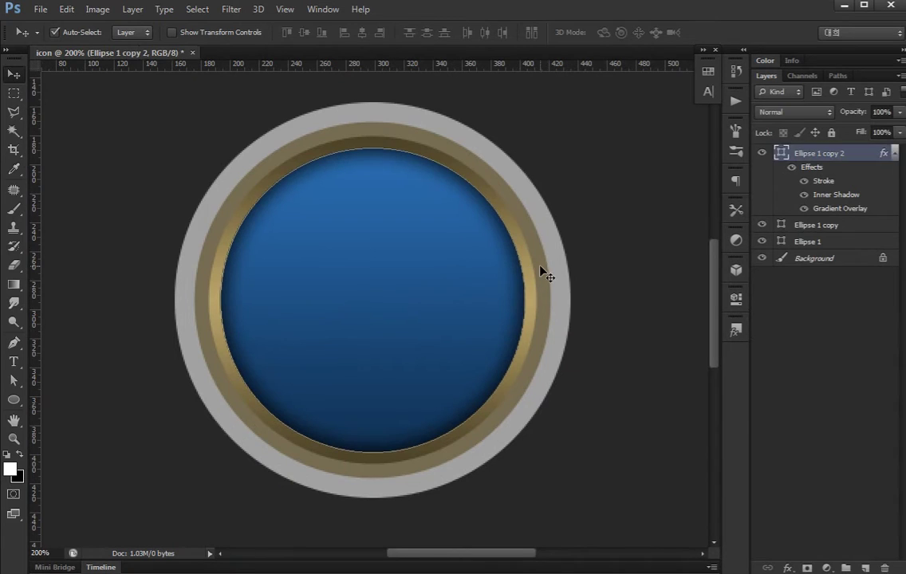
{"action": "left_click", "coordinate": [542, 269]}
{"action": "double_click", "coordinate": [873, 224]}
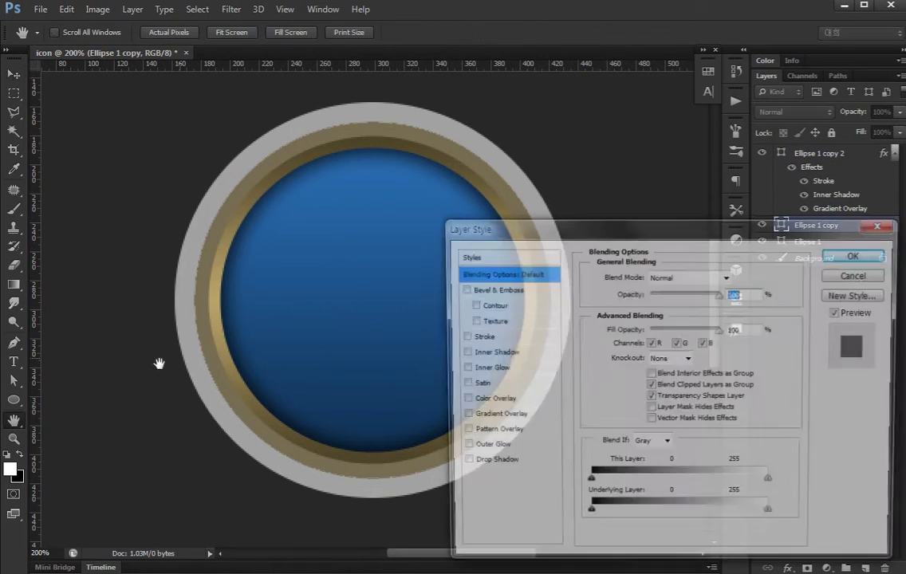
{"action": "left_click", "coordinate": [460, 417]}
{"action": "left_click", "coordinate": [494, 416]}
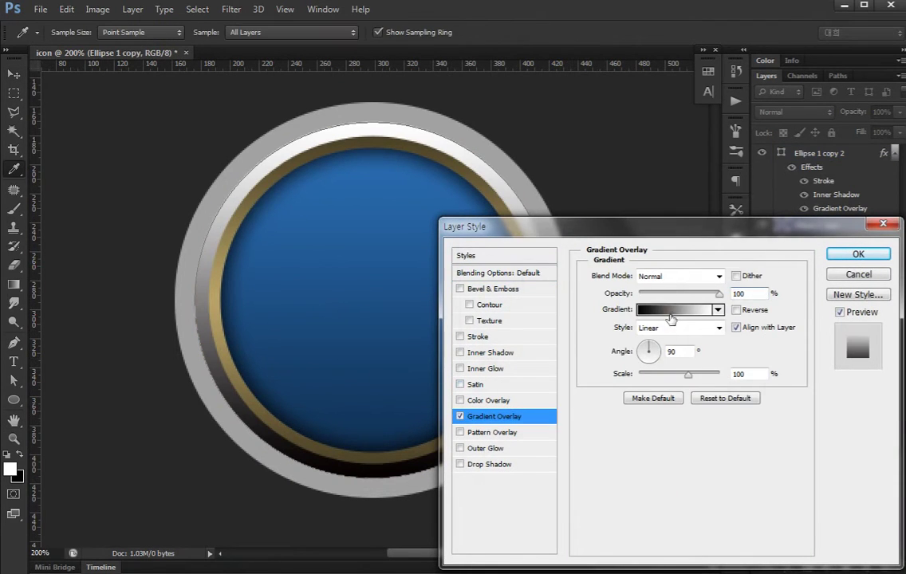
{"action": "left_click", "coordinate": [671, 310]}
{"action": "left_click", "coordinate": [474, 497]}
{"action": "left_click", "coordinate": [526, 555]}
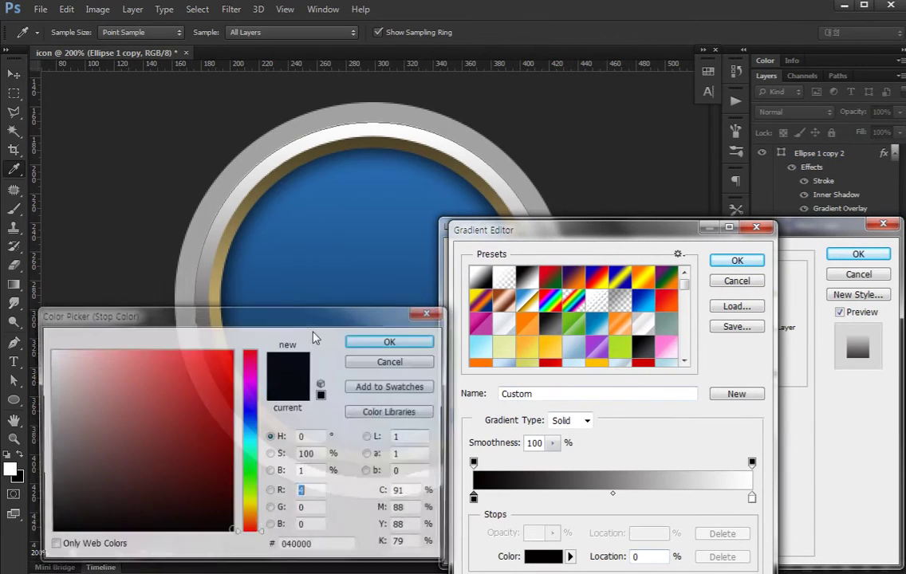
- Sample light gold and dark brown #4e4429 from the rim into the overlay's stops
{"action": "left_click_drag", "start_coordinate": [319, 279], "coordinate": [287, 127]}
{"action": "left_click_drag", "start_coordinate": [256, 182], "coordinate": [260, 185]}
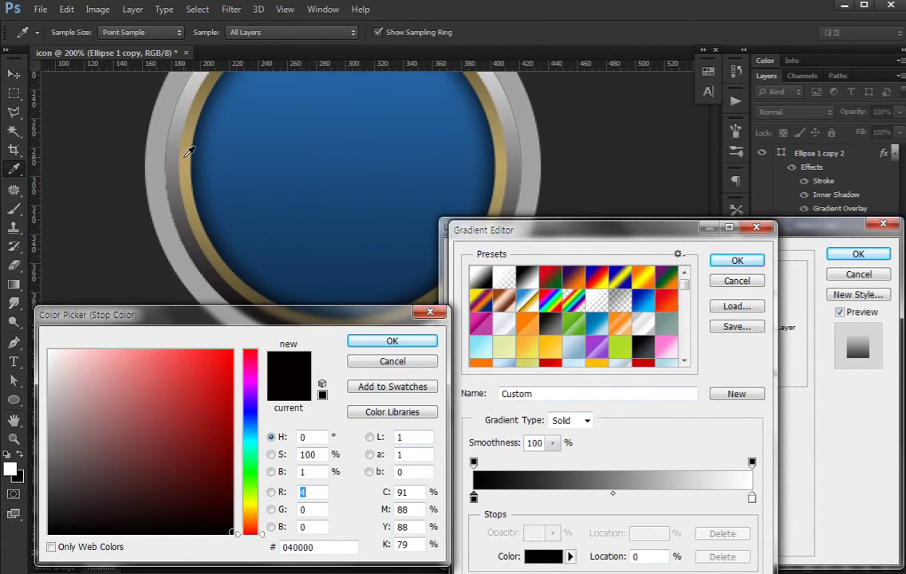
{"action": "left_click", "coordinate": [188, 164]}
{"action": "left_click", "coordinate": [391, 341]}
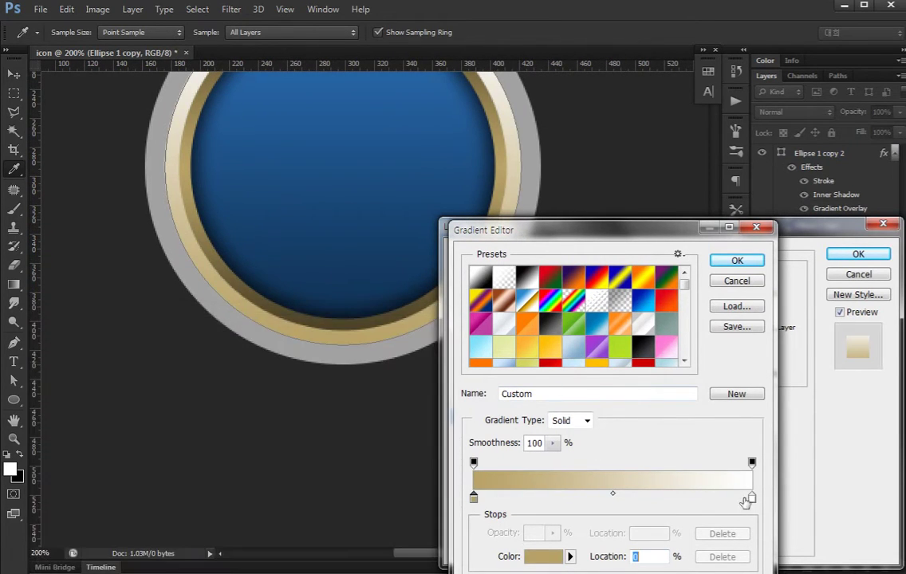
{"action": "left_click", "coordinate": [751, 497]}
{"action": "left_click", "coordinate": [542, 556]}
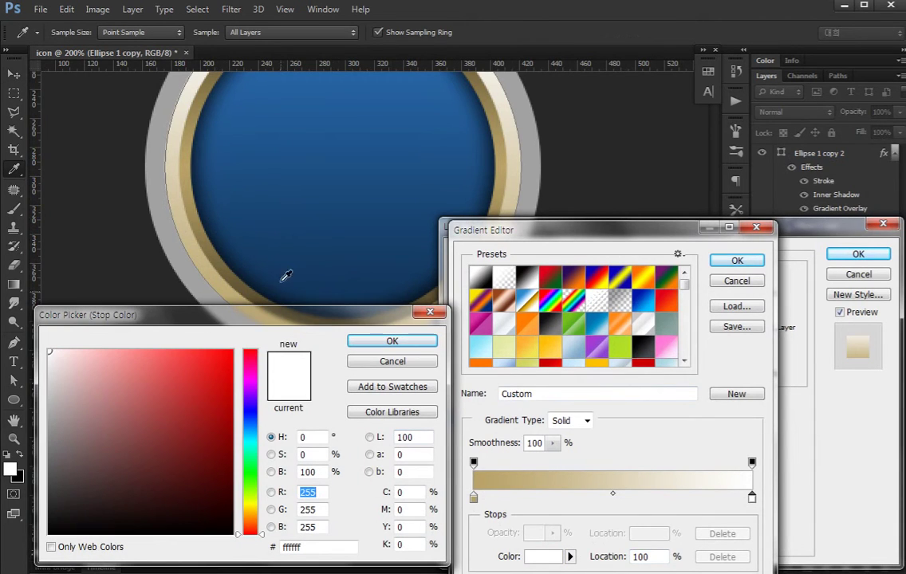
{"action": "left_click_drag", "start_coordinate": [303, 275], "coordinate": [285, 215]}
{"action": "left_click", "coordinate": [322, 255]}
{"action": "left_click_drag", "start_coordinate": [352, 141], "coordinate": [351, 239]}
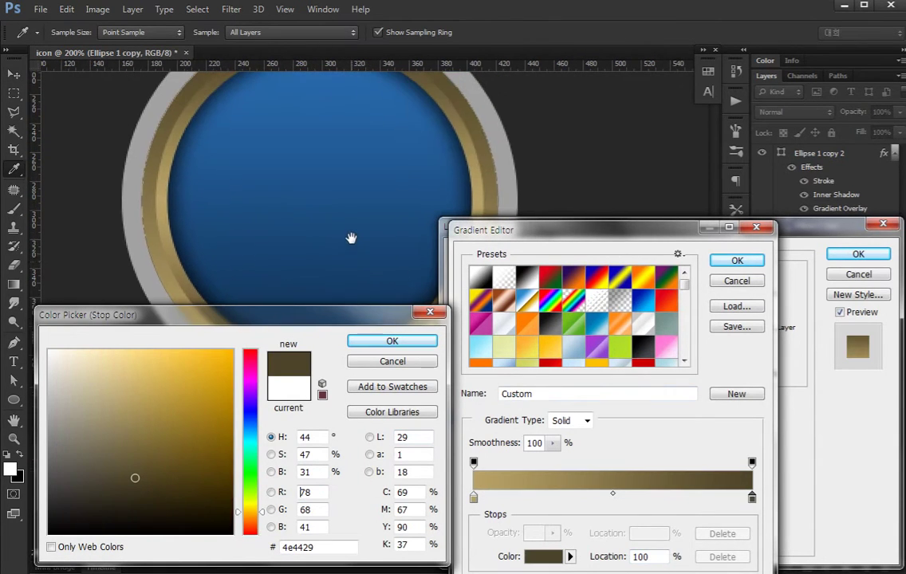
{"action": "left_click", "coordinate": [391, 340]}
{"action": "left_click", "coordinate": [737, 260]}
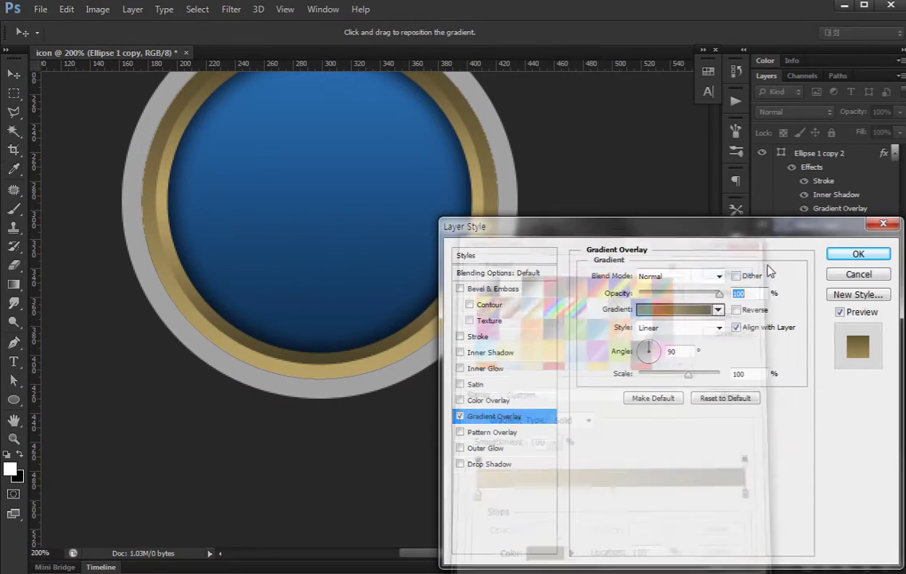
- Change Ellipse 1 copy 2's stroke to a reversed linear gradient and view at 200%
{"action": "left_click", "coordinate": [858, 254]}
{"action": "key", "text": "v"}
{"action": "double_click", "coordinate": [824, 182]}
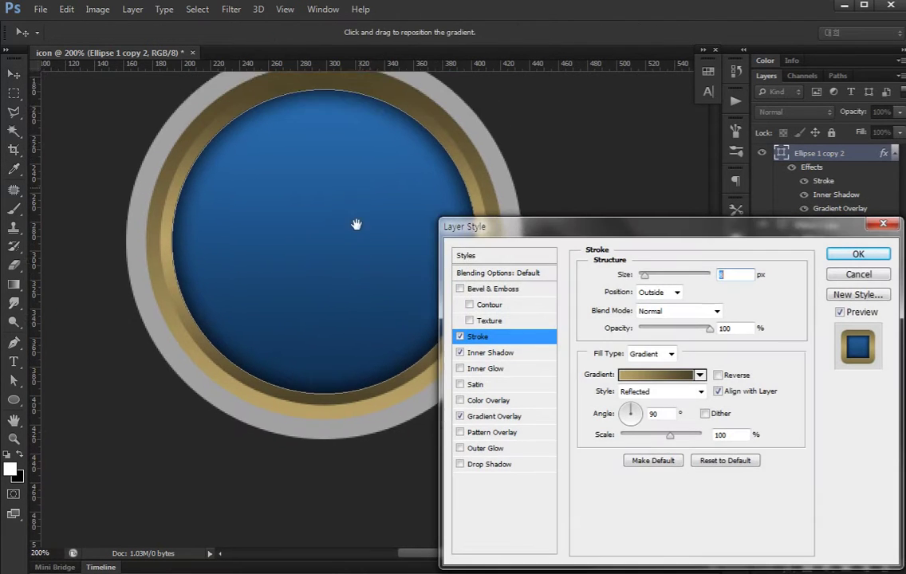
{"action": "left_click_drag", "start_coordinate": [355, 223], "coordinate": [338, 266]}
{"action": "left_click", "coordinate": [647, 388]}
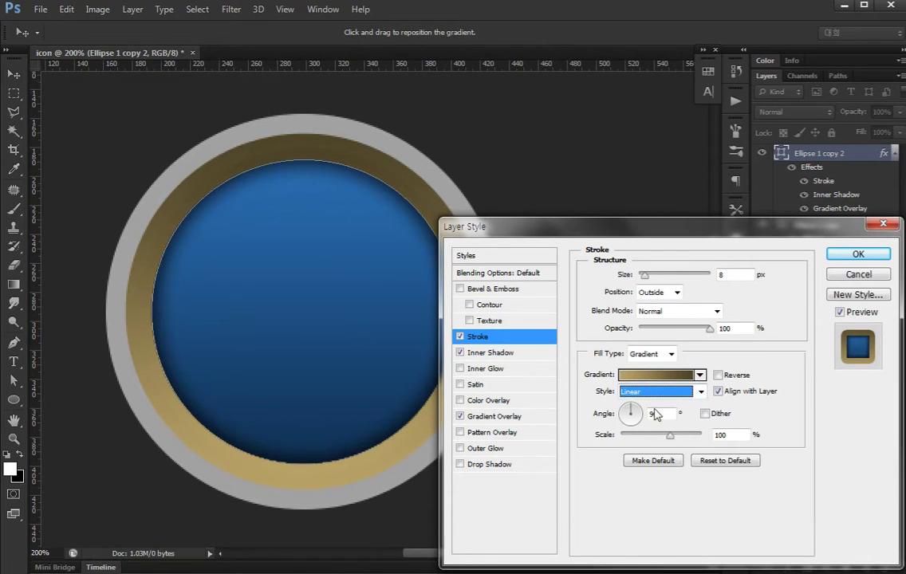
{"action": "left_click", "coordinate": [717, 375]}
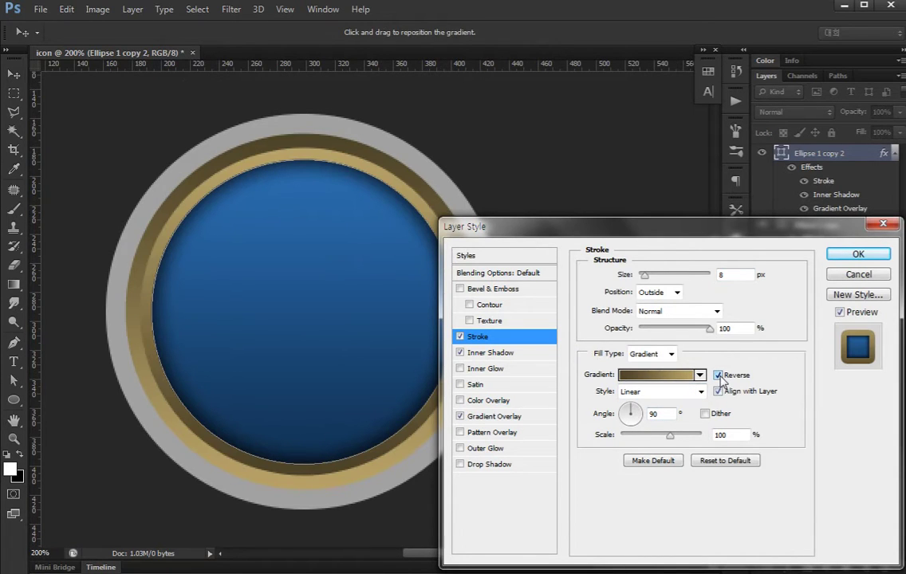
{"action": "left_click", "coordinate": [851, 256]}
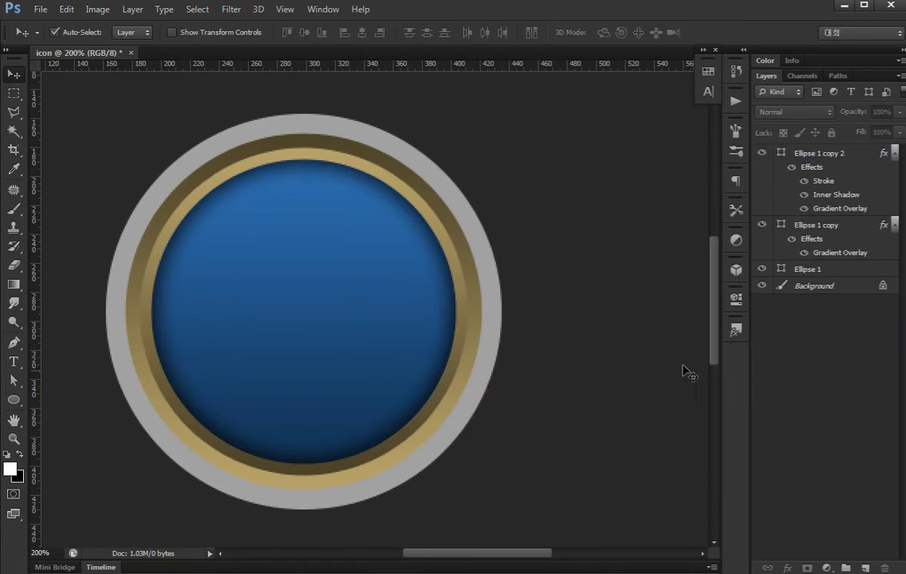
{"action": "key", "text": "ctrl+minus"}
{"action": "key", "text": "ctrl+minus"}
{"action": "key", "text": "ctrl+plus"}
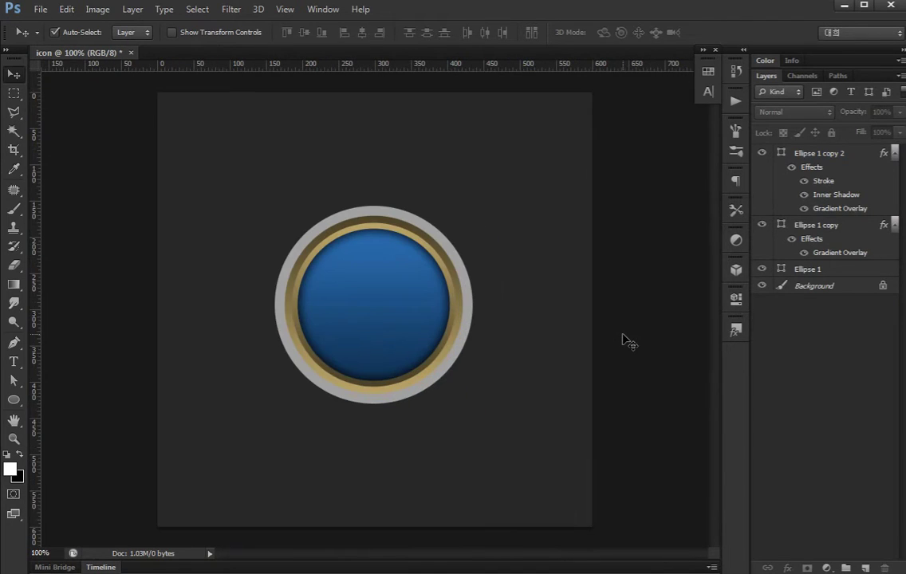
{"action": "key", "text": "ctrl+plus"}
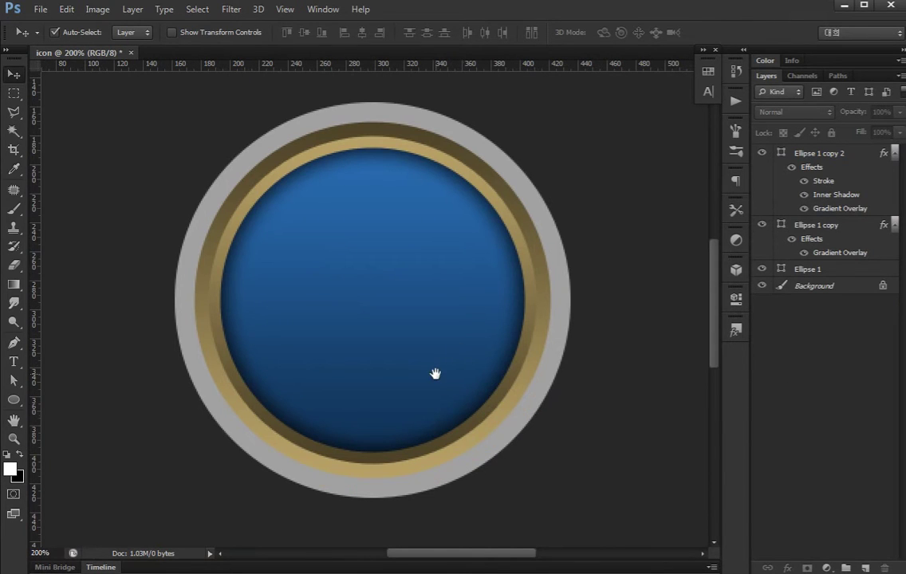
- Add a gradient overlay to Ellipse 1 and darken its left stop to dark grey
{"action": "left_click", "coordinate": [807, 269]}
{"action": "double_click", "coordinate": [862, 272]}
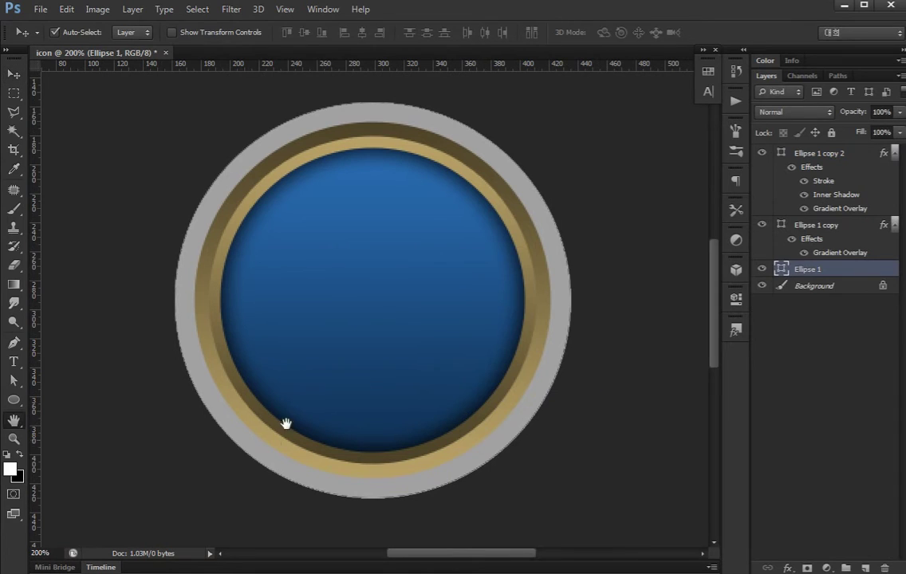
{"action": "left_click", "coordinate": [494, 416]}
{"action": "left_click", "coordinate": [666, 309]}
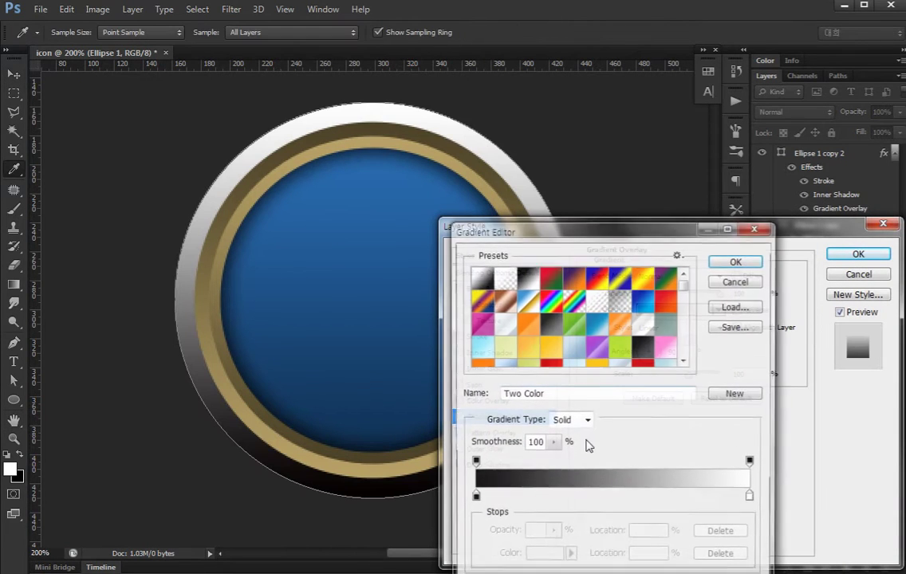
{"action": "left_click", "coordinate": [473, 497]}
{"action": "double_click", "coordinate": [473, 497]}
{"action": "left_click_drag", "start_coordinate": [54, 491], "coordinate": [48, 476]}
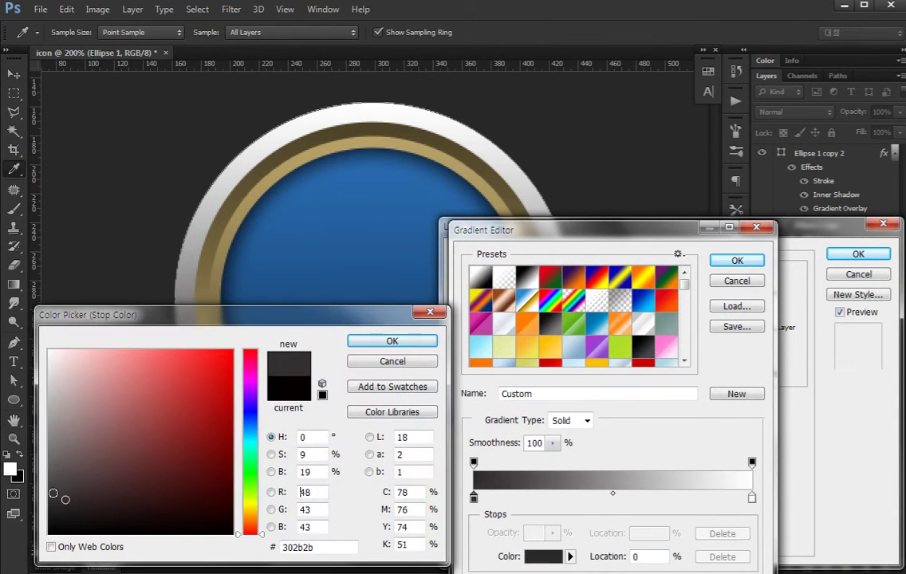
{"action": "key", "text": "Return"}
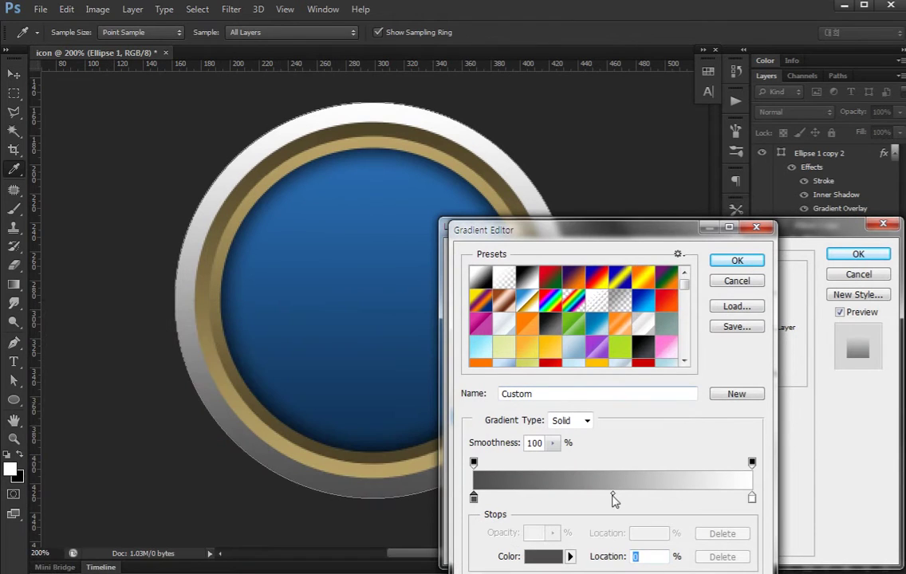
- Add a mid-grey middle stop and set the right stop to light grey
{"action": "left_click", "coordinate": [611, 498]}
{"action": "left_click", "coordinate": [545, 558]}
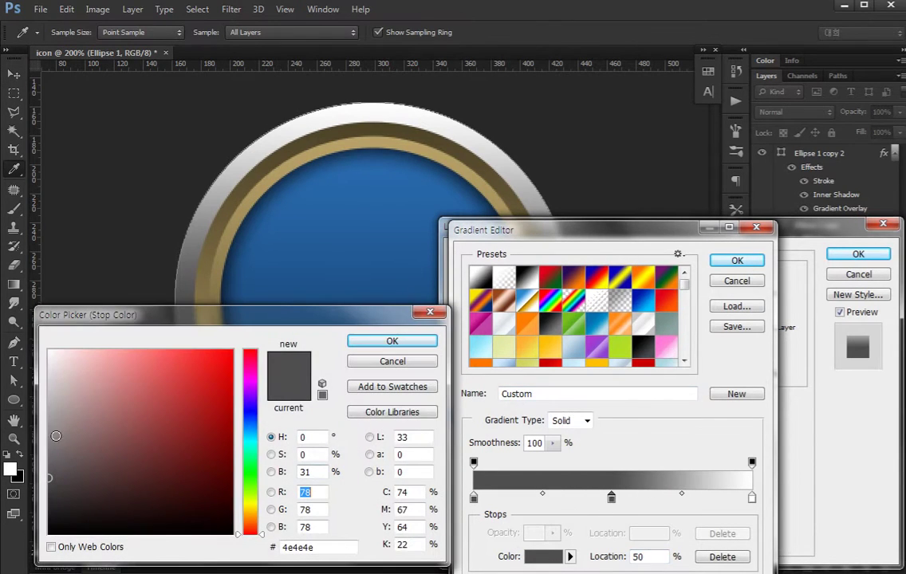
{"action": "left_click", "coordinate": [49, 442]}
{"action": "left_click", "coordinate": [391, 341]}
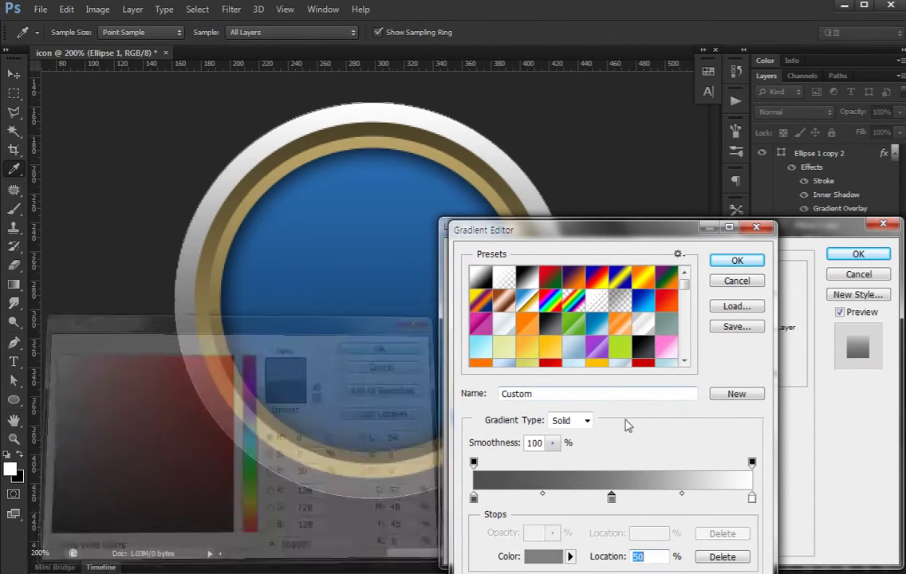
{"action": "left_click", "coordinate": [751, 499]}
{"action": "left_click", "coordinate": [548, 556]}
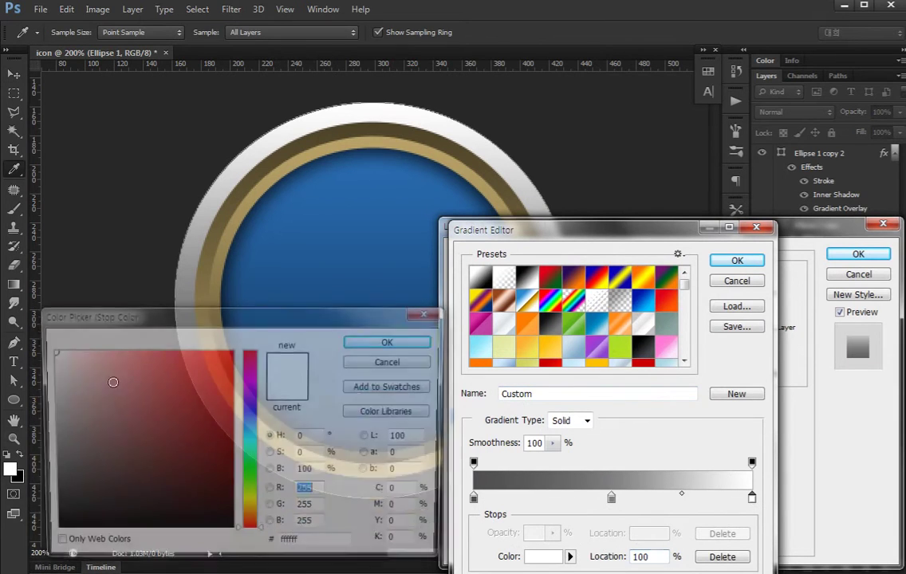
{"action": "left_click", "coordinate": [50, 405]}
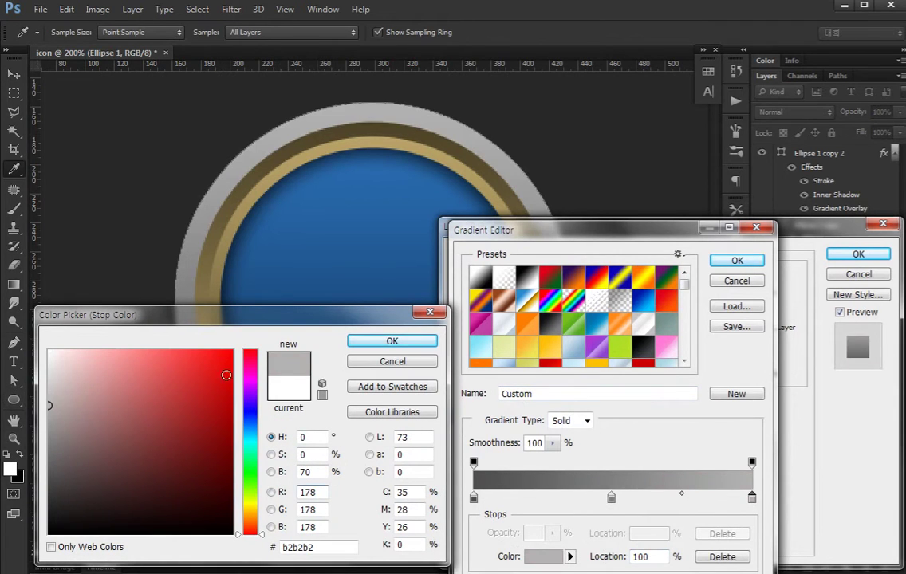
{"action": "left_click", "coordinate": [391, 341]}
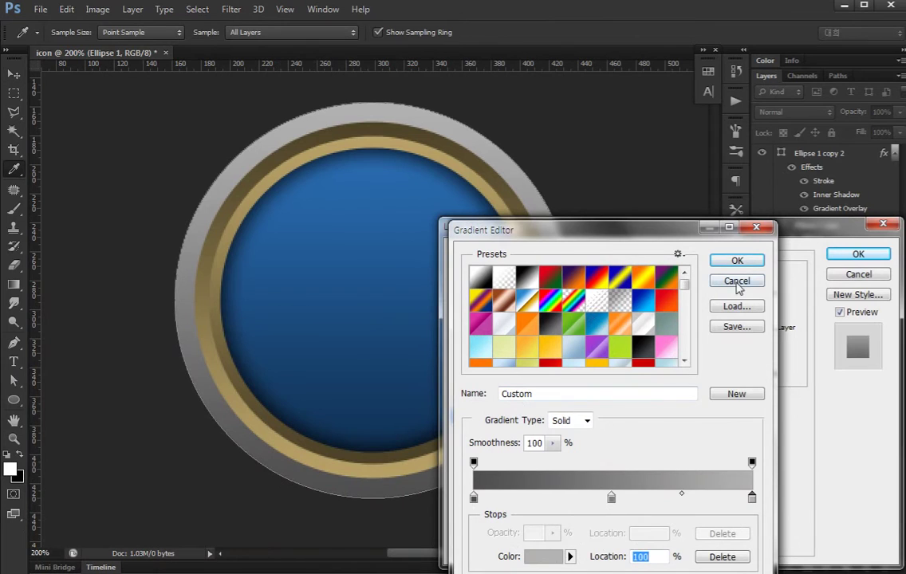
- Recolour the left stop to dark slate 354046 and a new 52% middle stop to slate 556771
{"action": "double_click", "coordinate": [474, 498]}
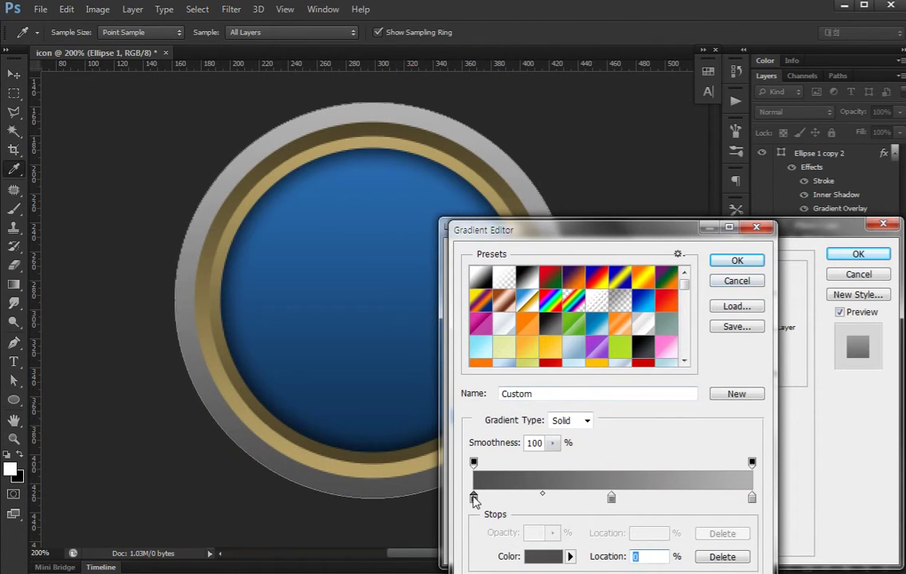
{"action": "left_click_drag", "start_coordinate": [247, 439], "coordinate": [247, 431]}
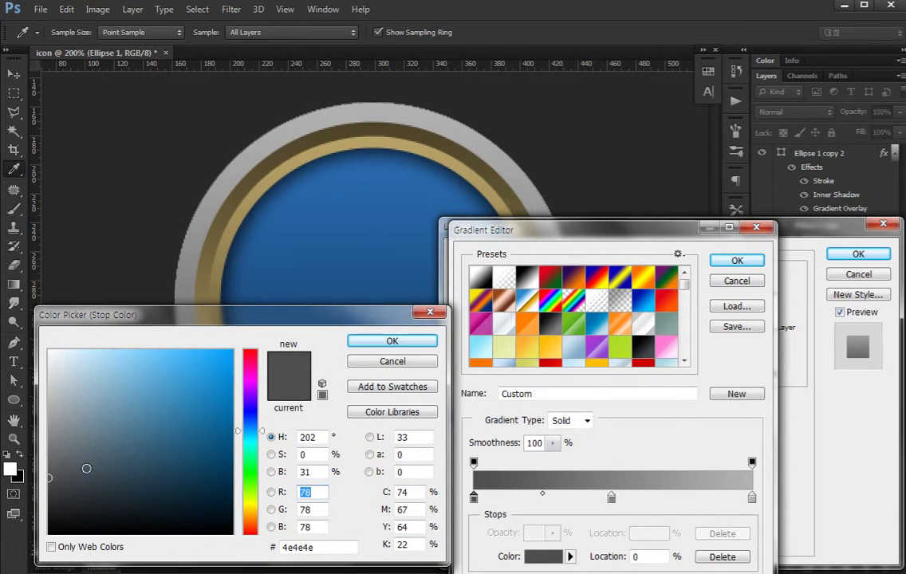
{"action": "mouse_move", "coordinate": [86, 468]}
{"action": "left_mouse_down"}
{"action": "mouse_move", "coordinate": [76, 479]}
{"action": "mouse_move", "coordinate": [91, 483]}
{"action": "left_mouse_up"}
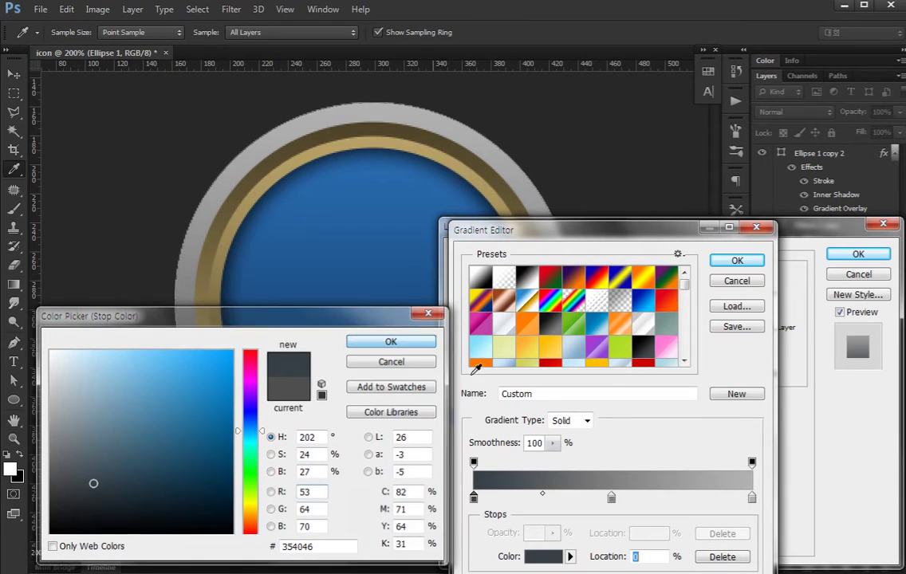
{"action": "left_click", "coordinate": [430, 312]}
{"action": "left_click", "coordinate": [611, 499]}
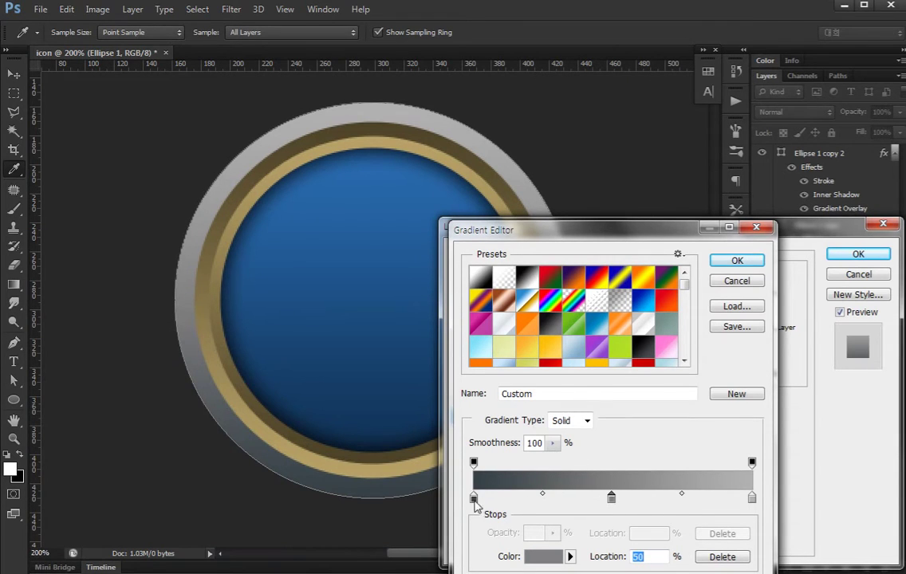
{"action": "mouse_move", "coordinate": [474, 499]}
{"action": "left_mouse_down"}
{"action": "mouse_move", "coordinate": [558, 500]}
{"action": "mouse_move", "coordinate": [611, 535]}
{"action": "left_mouse_up"}
{"action": "left_click", "coordinate": [611, 500]}
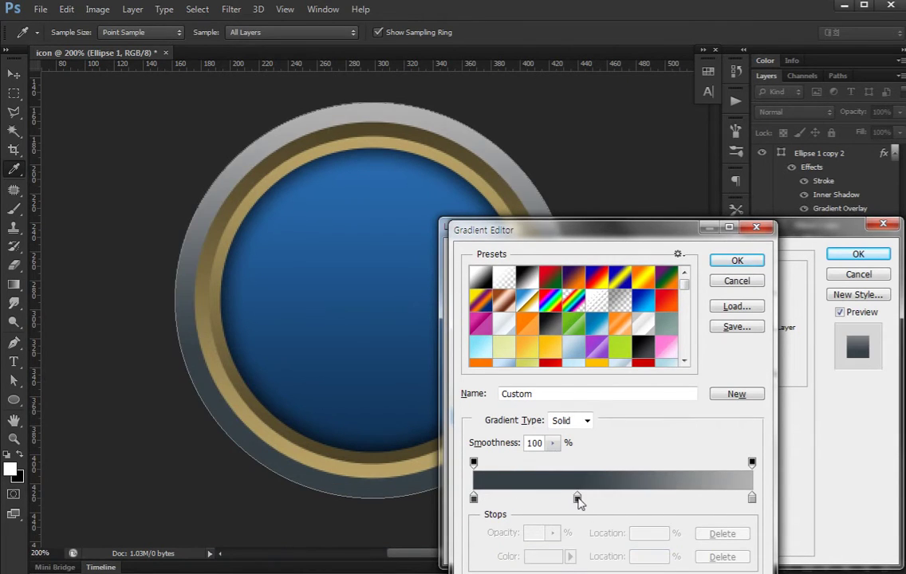
{"action": "left_click_drag", "start_coordinate": [578, 499], "coordinate": [617, 499]}
{"action": "double_click", "coordinate": [616, 498]}
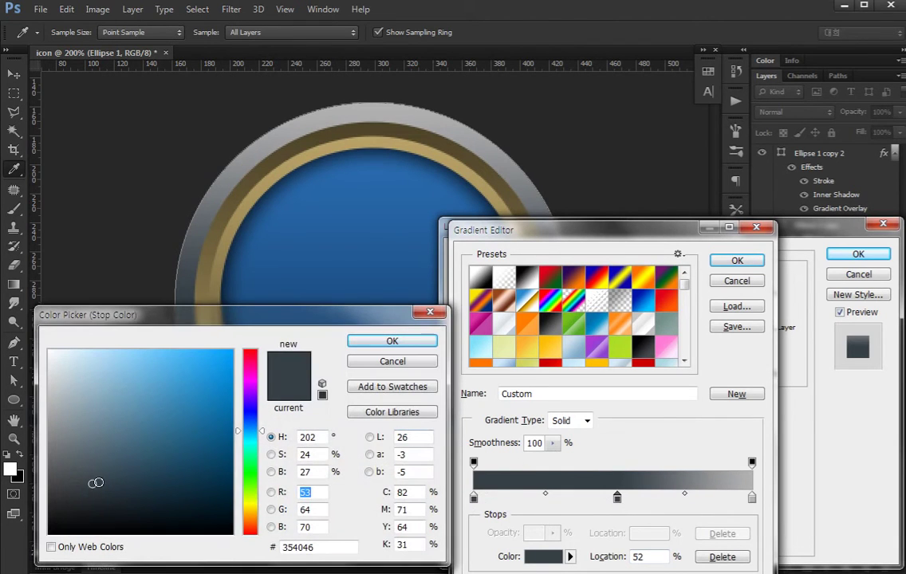
{"action": "mouse_move", "coordinate": [91, 482]}
{"action": "left_mouse_down"}
{"action": "mouse_move", "coordinate": [91, 445]}
{"action": "mouse_move", "coordinate": [99, 452]}
{"action": "left_mouse_up"}
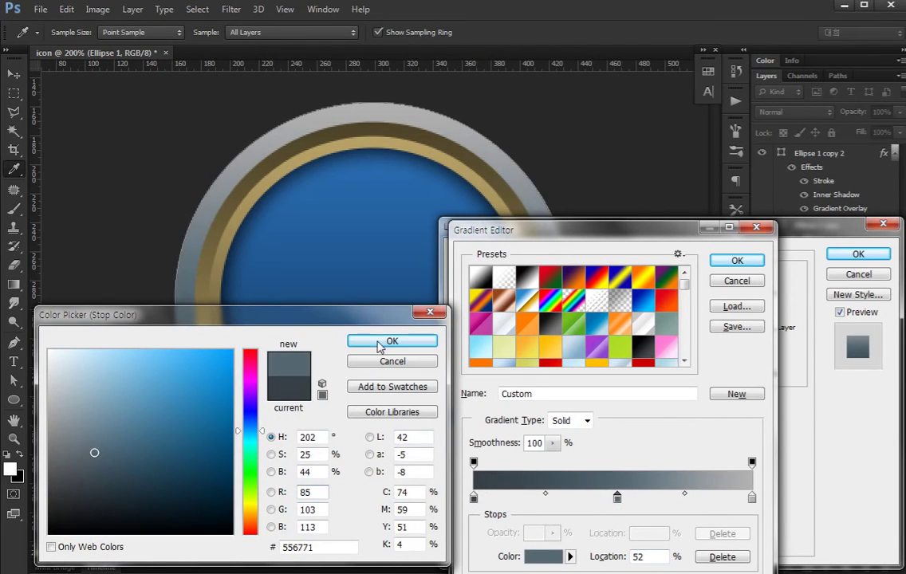
{"action": "left_click", "coordinate": [378, 343]}
- Make the right-end stop a muted blue-grey, move the middle stop to 59%, and apply
{"action": "left_click", "coordinate": [623, 499]}
{"action": "mouse_move", "coordinate": [624, 499]}
{"action": "left_mouse_down"}
{"action": "mouse_move", "coordinate": [717, 499]}
{"action": "mouse_move", "coordinate": [758, 523]}
{"action": "left_mouse_up"}
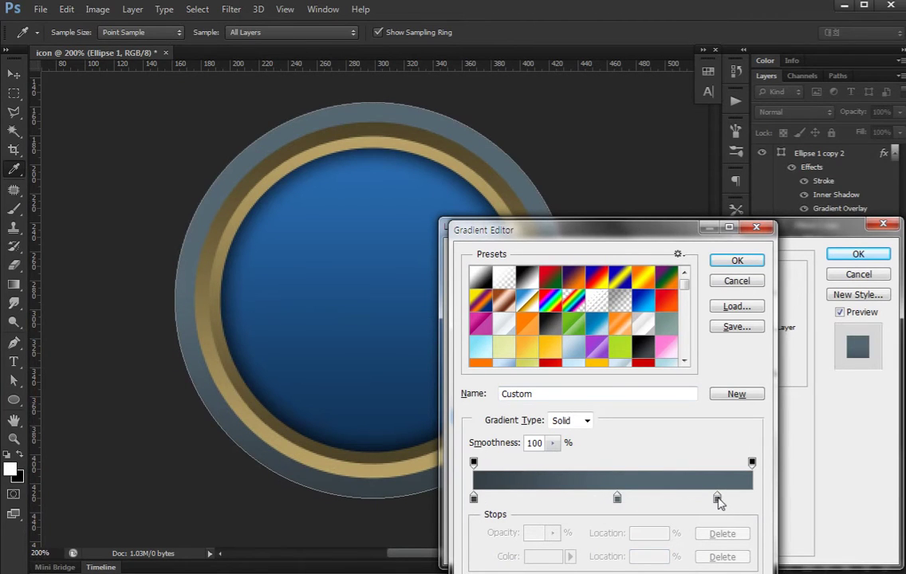
{"action": "left_click_drag", "start_coordinate": [717, 499], "coordinate": [752, 499]}
{"action": "double_click", "coordinate": [752, 499]}
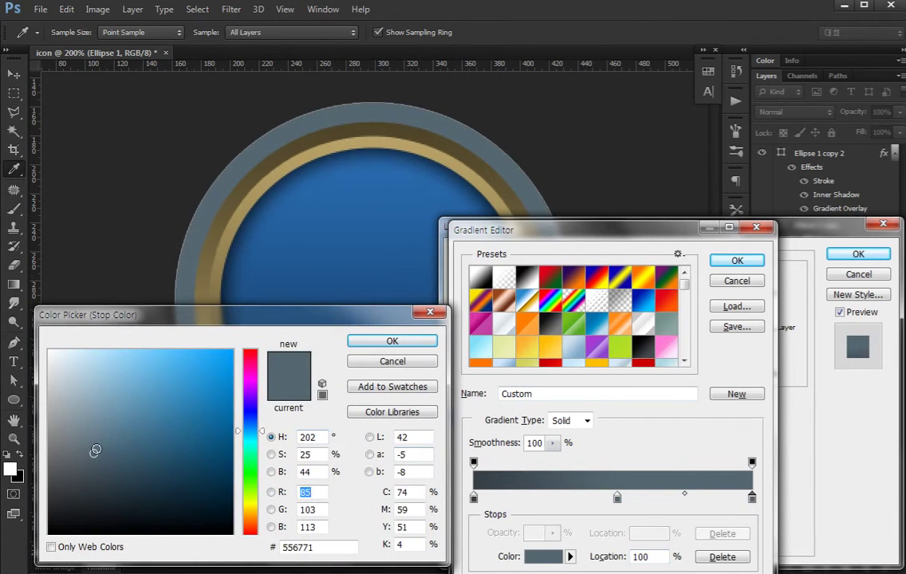
{"action": "mouse_move", "coordinate": [95, 450]}
{"action": "left_mouse_down"}
{"action": "mouse_move", "coordinate": [103, 390]}
{"action": "mouse_move", "coordinate": [103, 399]}
{"action": "left_mouse_up"}
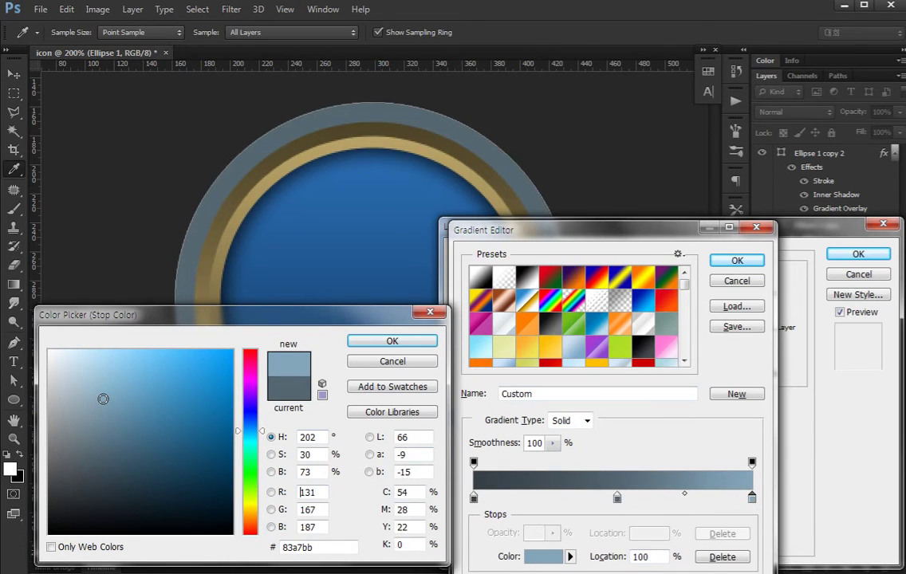
{"action": "left_click", "coordinate": [433, 343]}
{"action": "left_click_drag", "start_coordinate": [616, 498], "coordinate": [637, 497]}
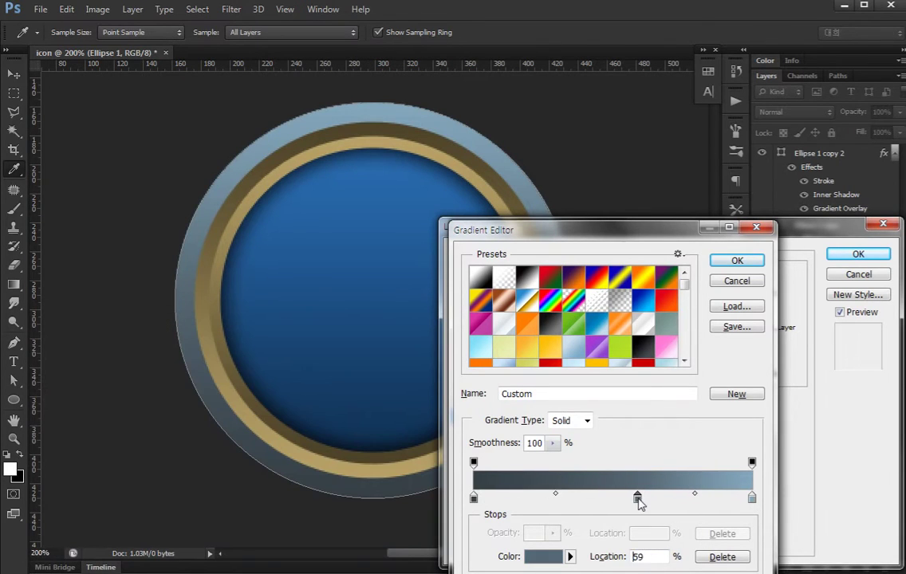
{"action": "double_click", "coordinate": [752, 500]}
{"action": "left_click", "coordinate": [97, 415]}
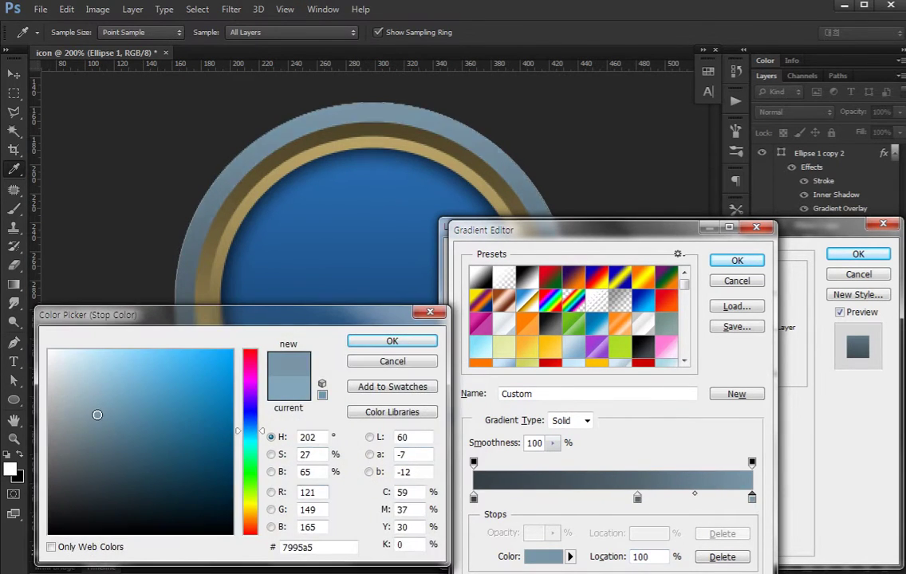
{"action": "left_click_drag", "start_coordinate": [98, 415], "coordinate": [87, 421]}
{"action": "key", "text": "Return"}
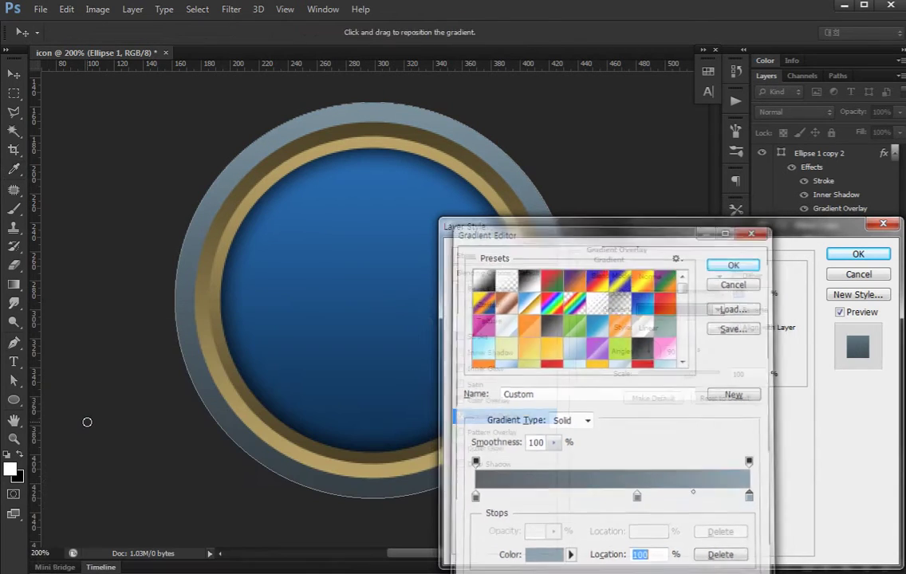
{"action": "key", "text": "Return"}
{"action": "key", "text": "Return"}
- Enable Bevel & Emboss on Ellipse 1 after discarding a trial inner shadow
{"action": "key", "text": "ctrl+minus"}
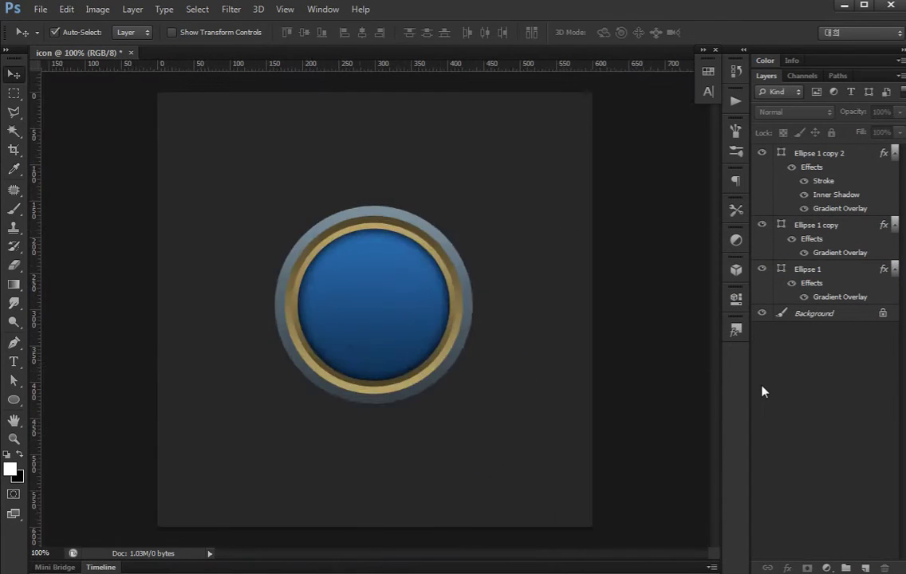
{"action": "left_click", "coordinate": [853, 286]}
{"action": "double_click", "coordinate": [853, 285]}
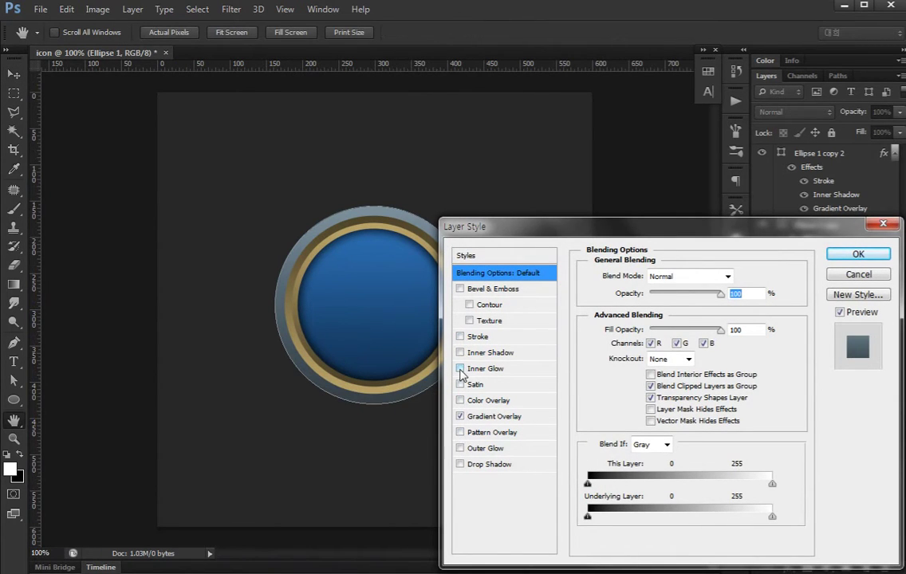
{"action": "left_click", "coordinate": [460, 353]}
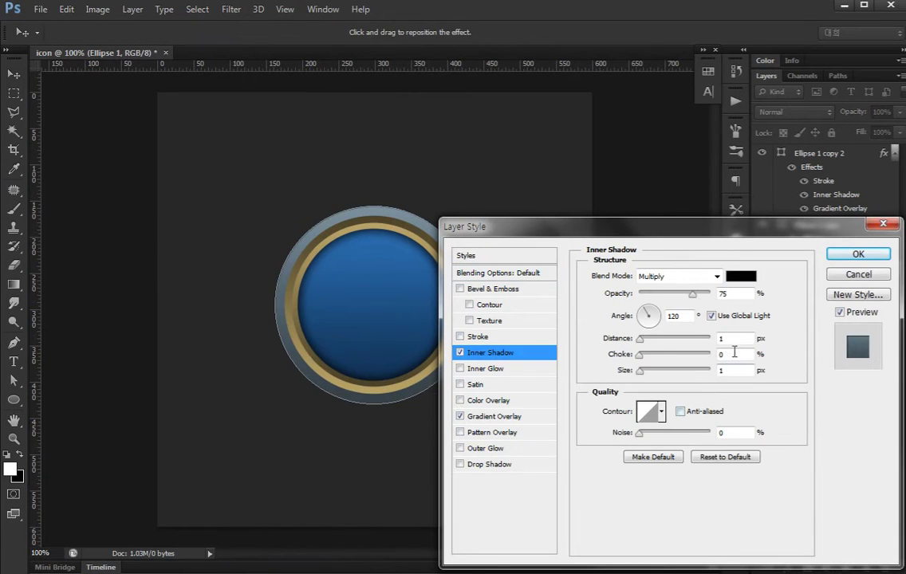
{"action": "left_click", "coordinate": [460, 289]}
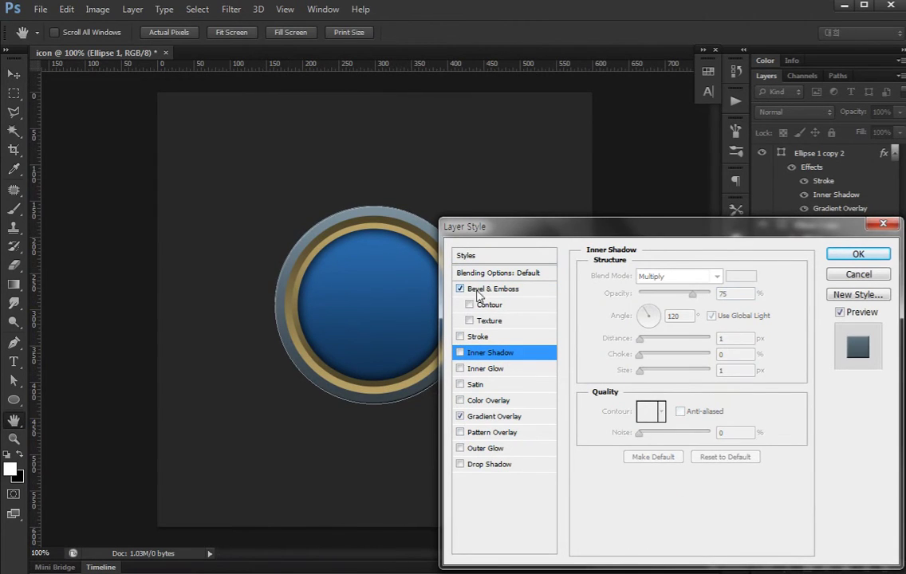
{"action": "left_click", "coordinate": [490, 290]}
- Set the bevel to size 7, Overlay highlight at 84% and shadow opacity 20%
{"action": "key", "text": "Up"}
{"action": "key", "text": "Up"}
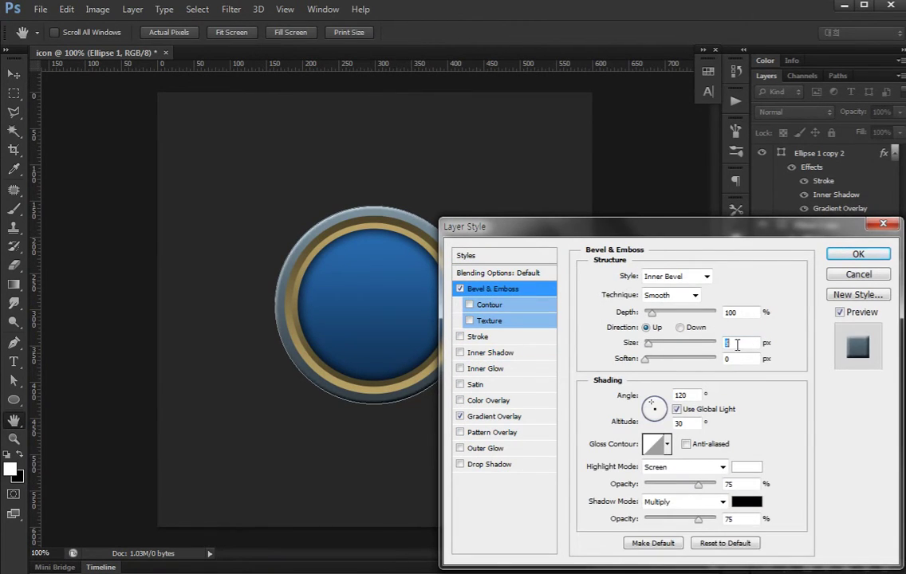
{"action": "key", "text": "ctrl+plus"}
{"action": "left_click_drag", "start_coordinate": [263, 299], "coordinate": [193, 314]}
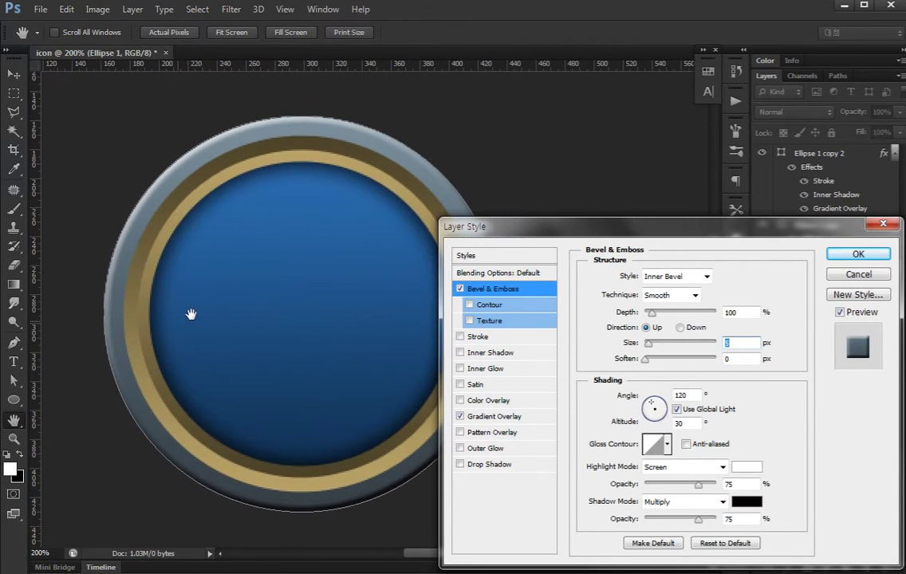
{"action": "left_click", "coordinate": [722, 467]}
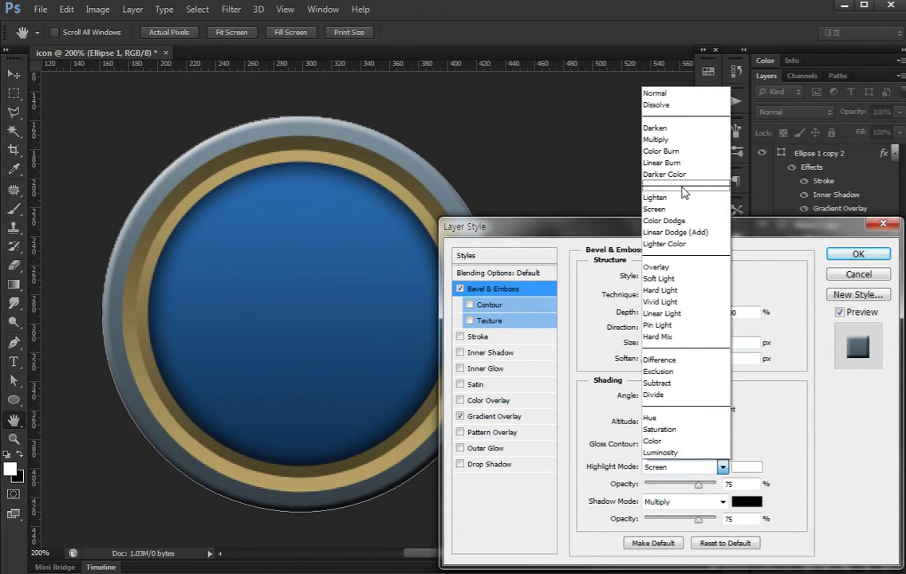
{"action": "left_click", "coordinate": [667, 269]}
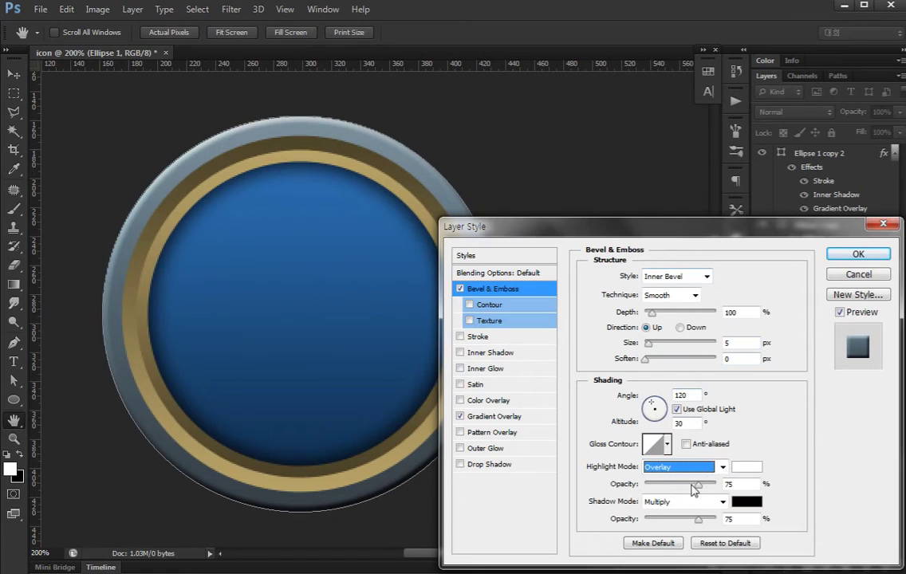
{"action": "left_click_drag", "start_coordinate": [699, 484], "coordinate": [705, 485]}
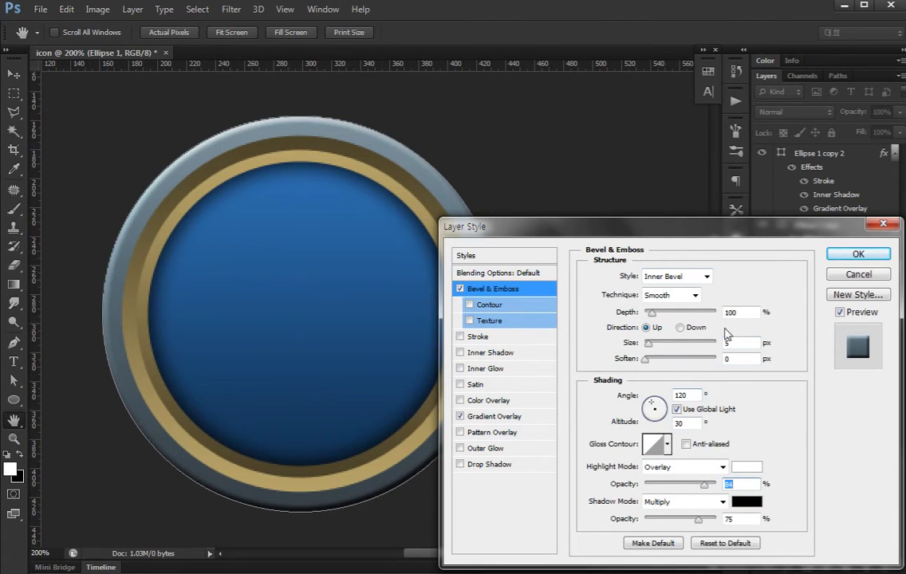
{"action": "key", "text": "Up"}
{"action": "key", "text": "Up"}
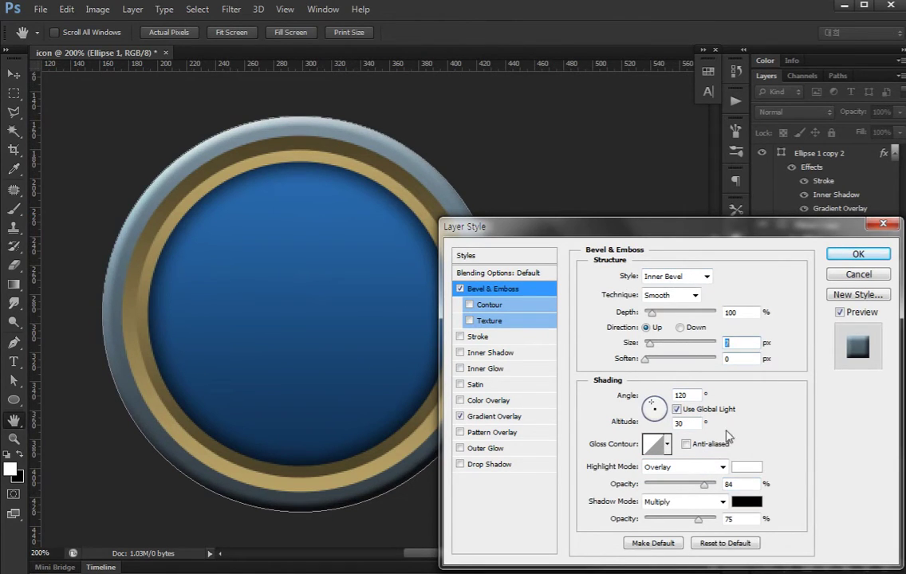
{"action": "left_click_drag", "start_coordinate": [705, 524], "coordinate": [655, 521]}
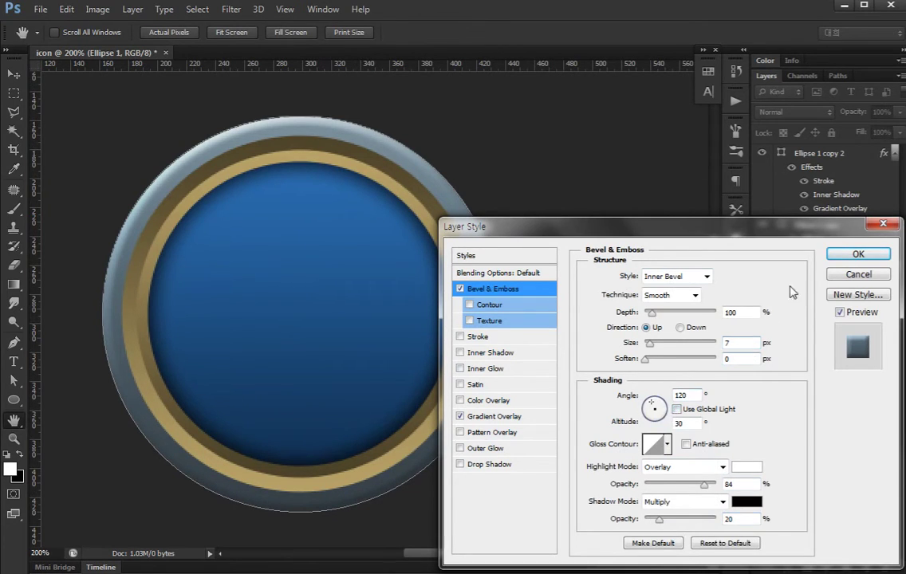
{"action": "left_click", "coordinate": [837, 253]}
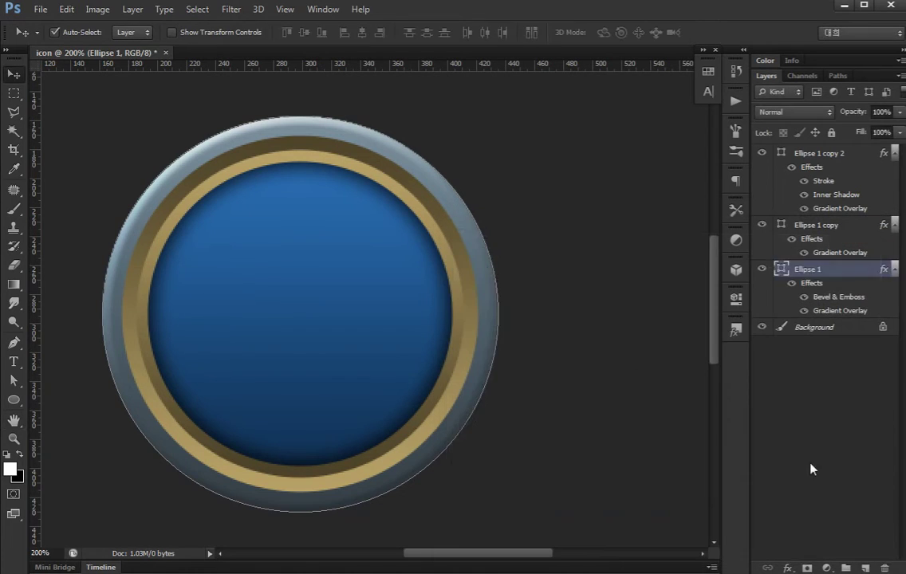
- Set the Ellipse 1 copy gold rim's gradient overlay angle to 135°
{"action": "left_click", "coordinate": [460, 351]}
{"action": "left_click", "coordinate": [833, 267]}
{"action": "left_click", "coordinate": [782, 254]}
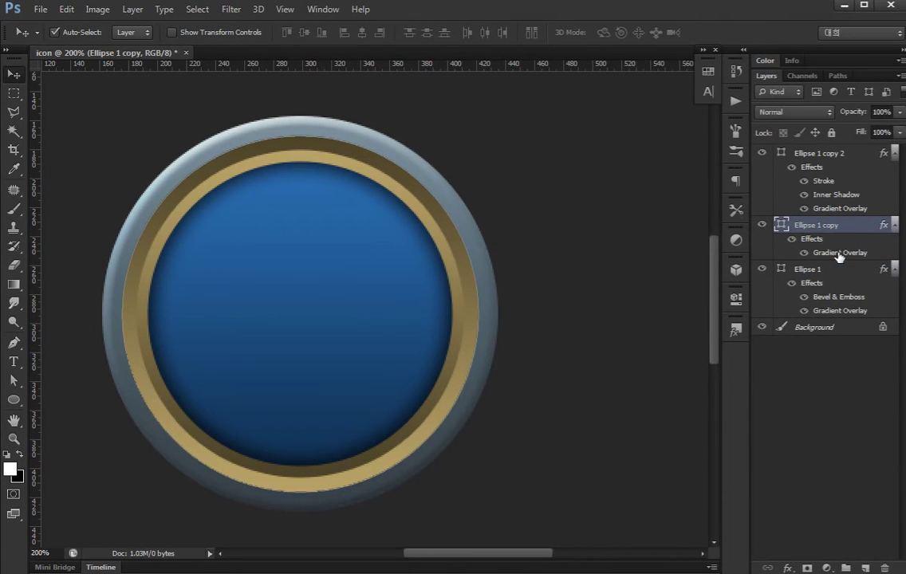
{"action": "double_click", "coordinate": [778, 252]}
{"action": "double_click", "coordinate": [671, 352]}
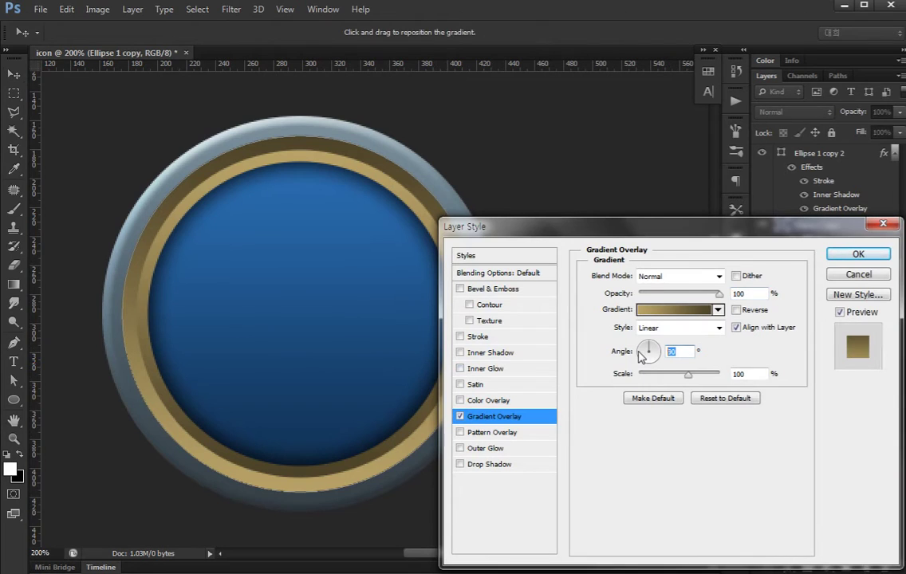
{"action": "type", "text": "135"}
{"action": "left_click", "coordinate": [858, 254]}
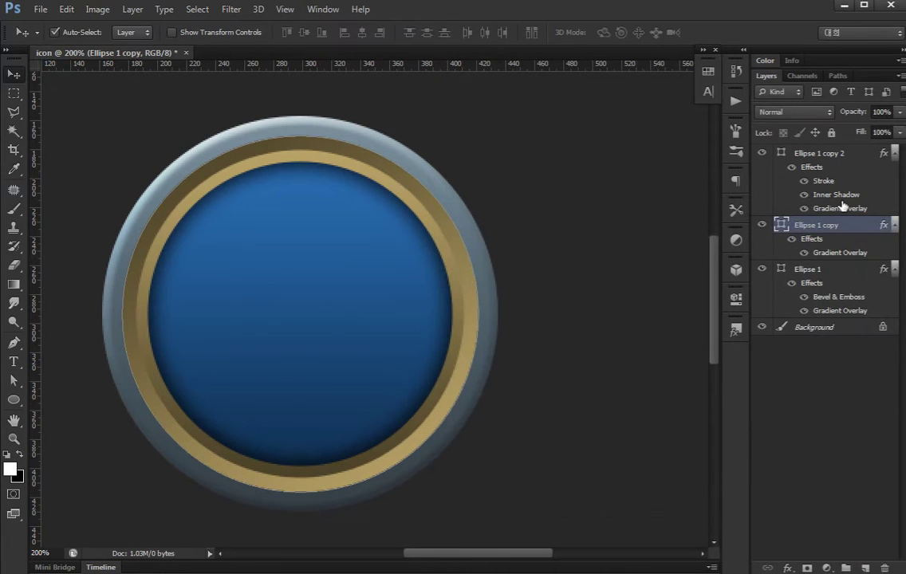
- Set the blue centre's gradient overlay and stroke angles both to 120°
{"action": "double_click", "coordinate": [840, 209]}
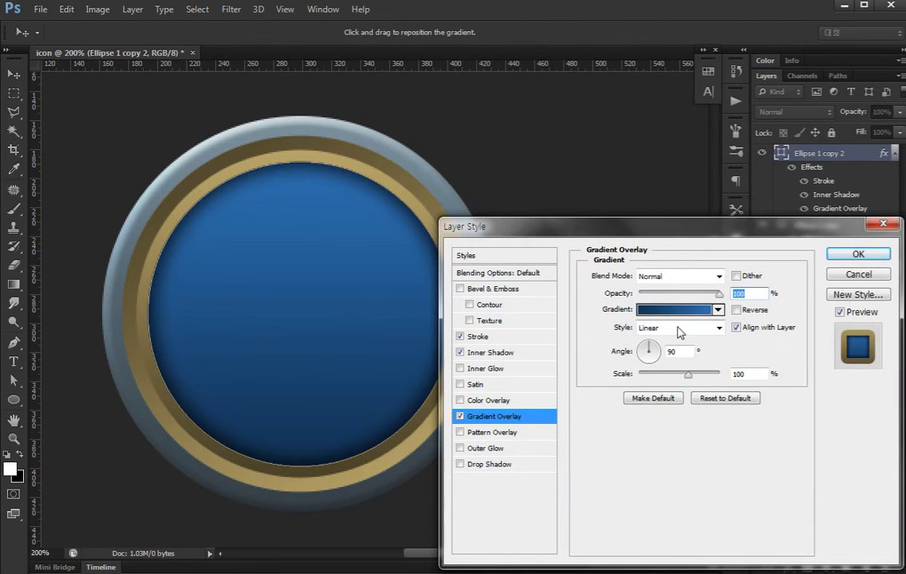
{"action": "left_click", "coordinate": [647, 351]}
{"action": "type", "text": "120"}
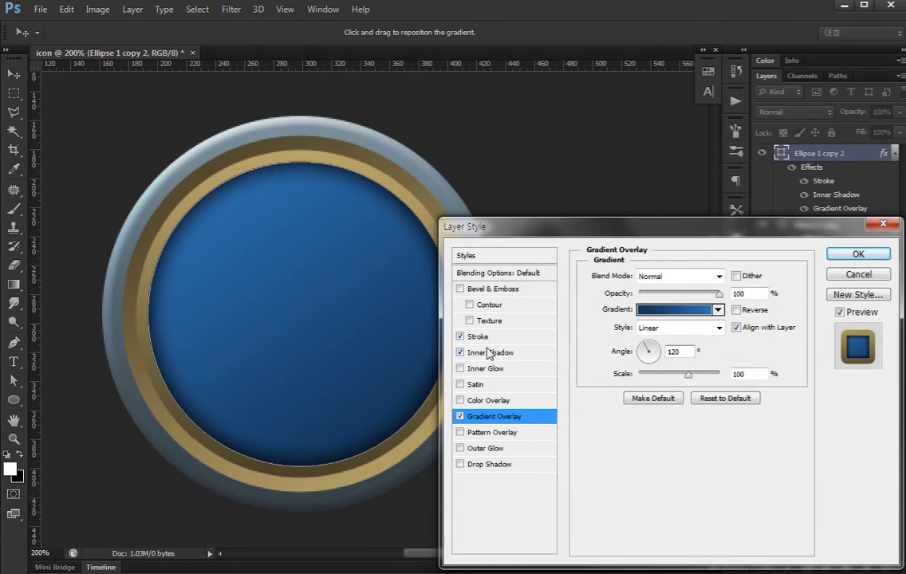
{"action": "left_click", "coordinate": [556, 339]}
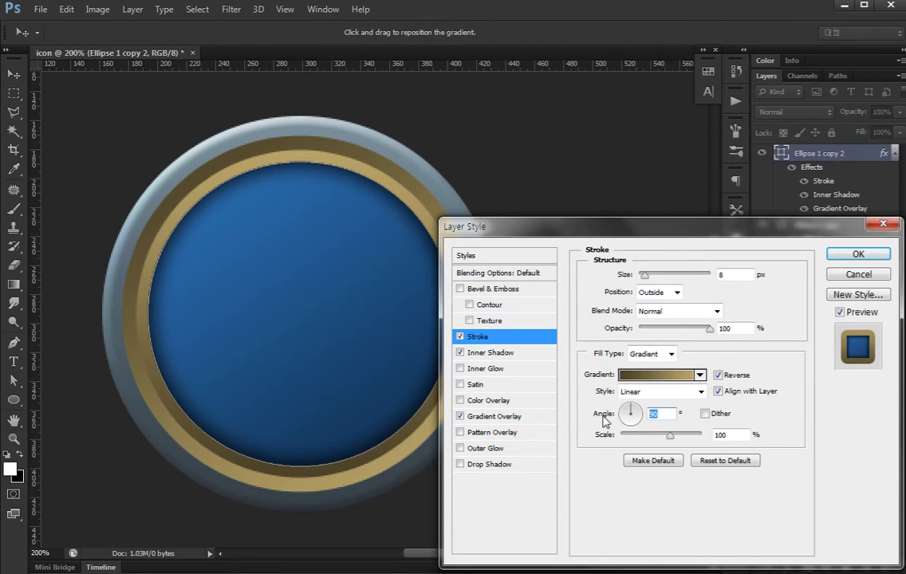
{"action": "type", "text": "120"}
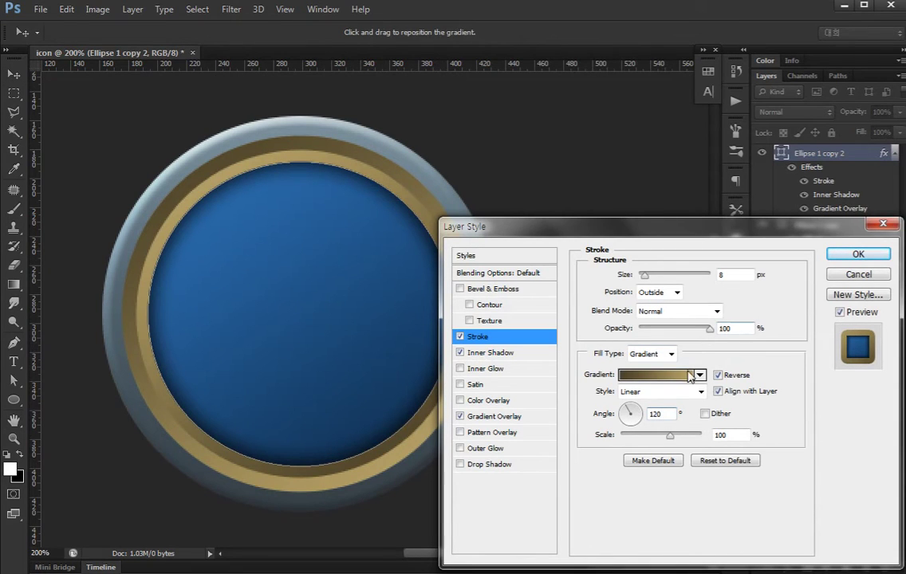
{"action": "left_click", "coordinate": [860, 264]}
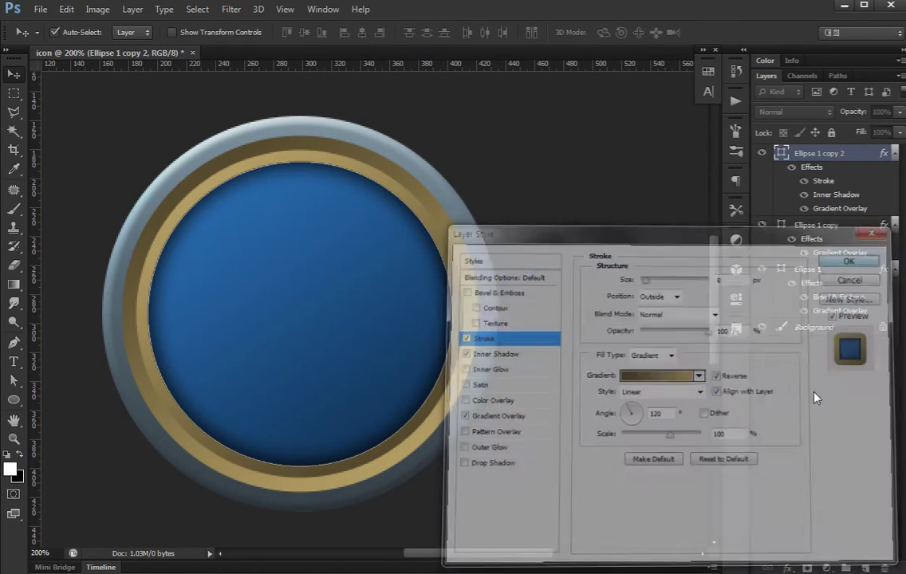
{"action": "key", "text": "ctrl+minus"}
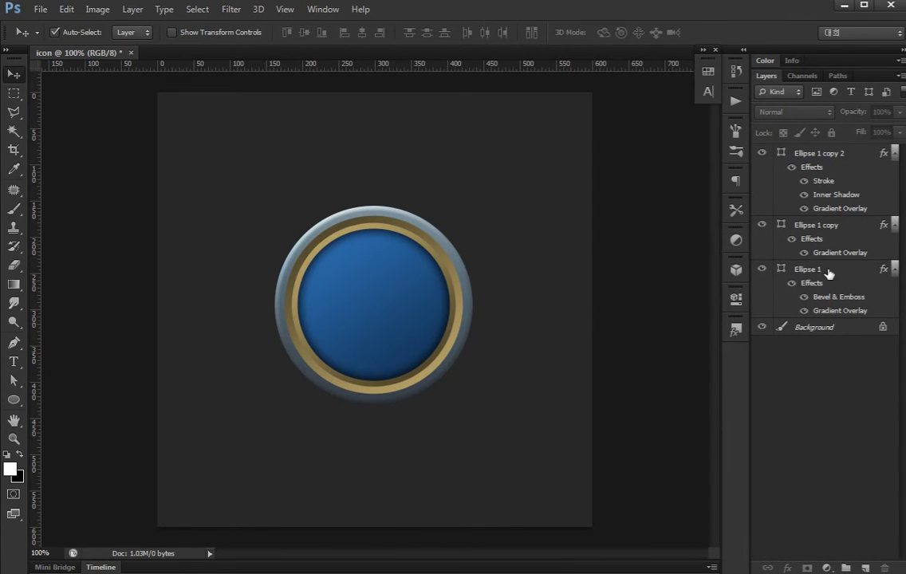
- Load Ellipse 1's circular outline and fill it with white on a new empty layer
{"action": "left_click", "coordinate": [782, 271], "text": "ctrl"}
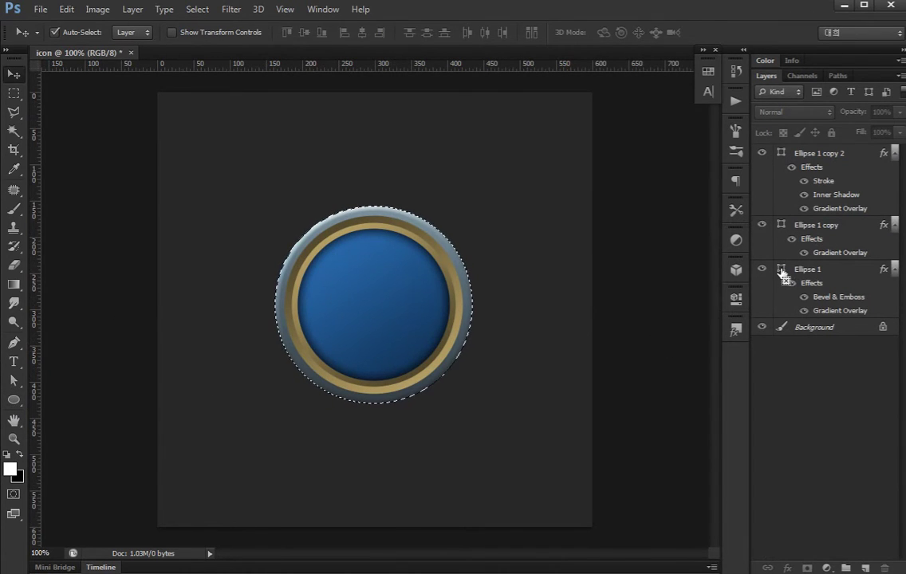
{"action": "key", "text": "ctrl+shift+alt+n"}
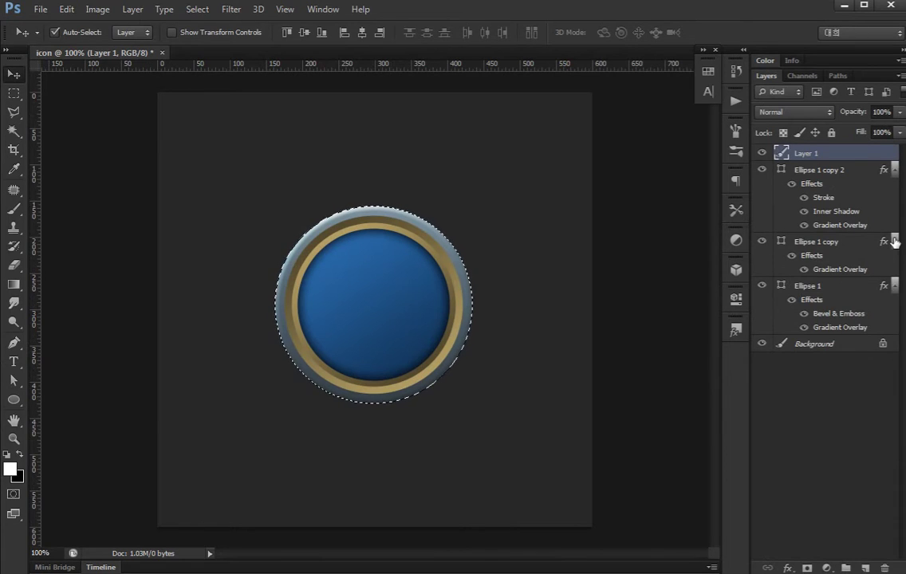
{"action": "left_click", "coordinate": [894, 241]}
{"action": "left_click", "coordinate": [893, 169]}
{"action": "left_click", "coordinate": [893, 203]}
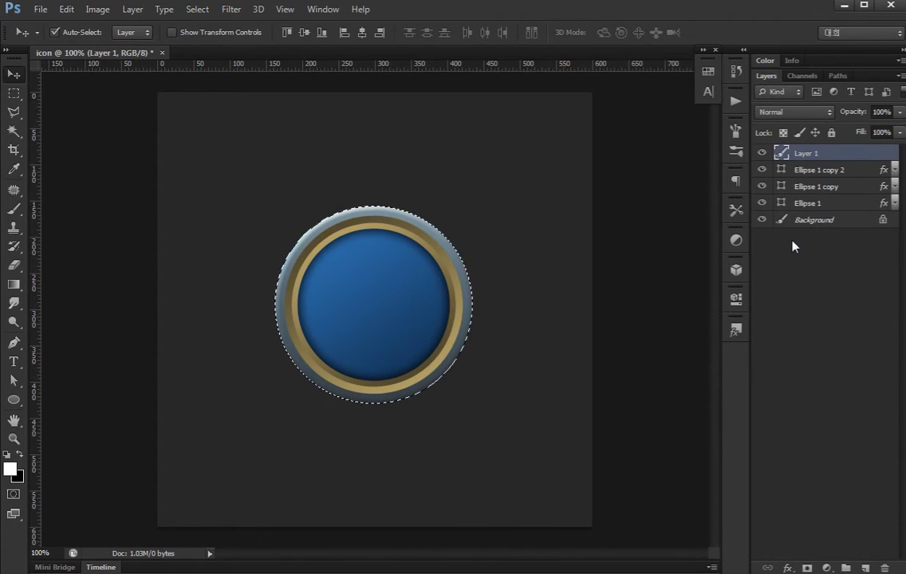
{"action": "key", "text": "alt+BackSpace"}
{"action": "key", "text": "ctrl+d"}
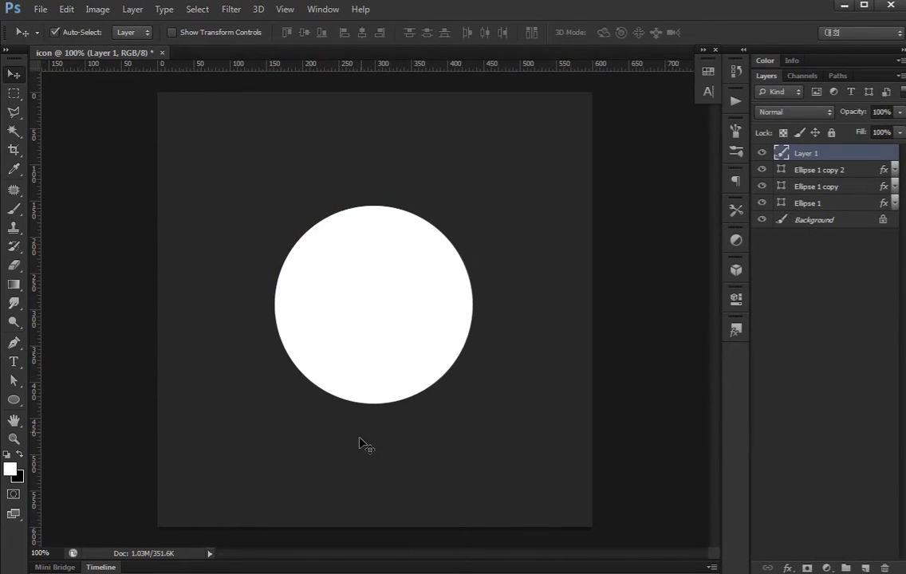
- Draw a closed curved pen shape cutting diagonally across the white circle
{"action": "key", "text": "l"}
{"action": "key", "text": "p"}
{"action": "left_click", "coordinate": [229, 434]}
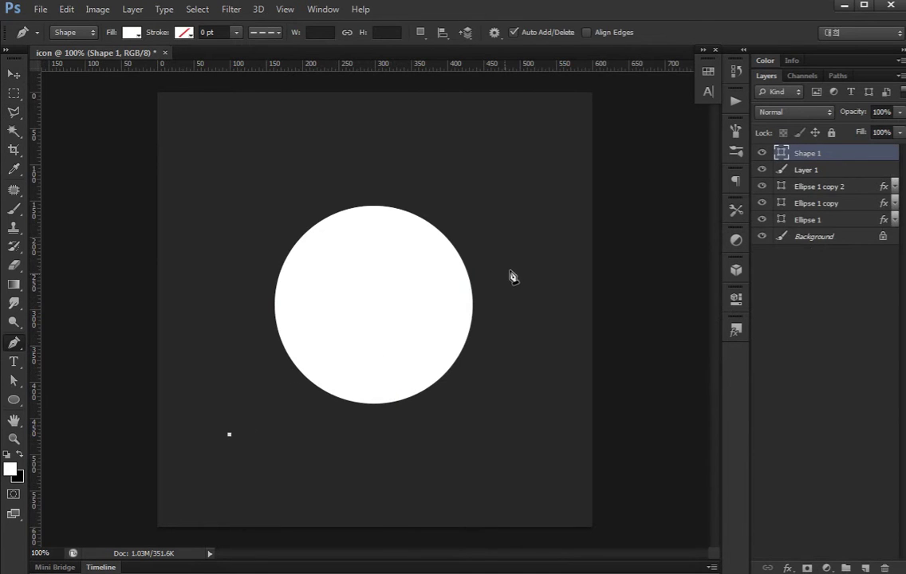
{"action": "left_click_drag", "start_coordinate": [529, 230], "coordinate": [706, 227]}
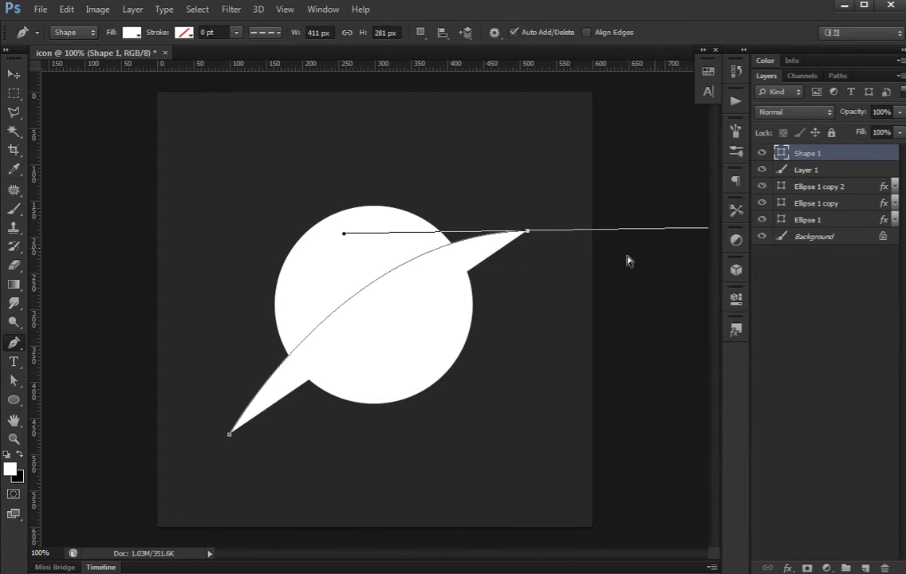
{"action": "key", "text": "ctrl+z"}
{"action": "left_click", "coordinate": [597, 244]}
{"action": "left_click_drag", "start_coordinate": [597, 243], "coordinate": [829, 292]}
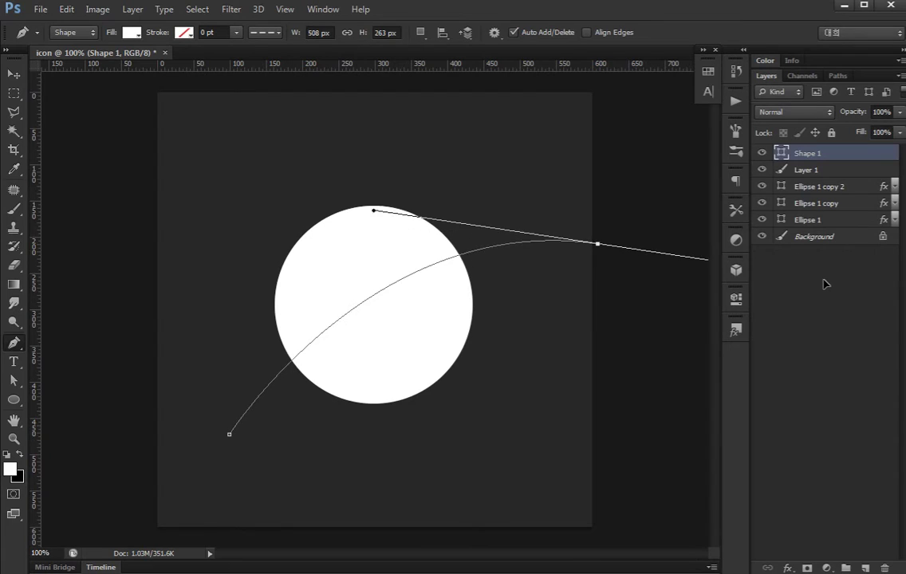
{"action": "left_click", "coordinate": [598, 243], "text": "alt"}
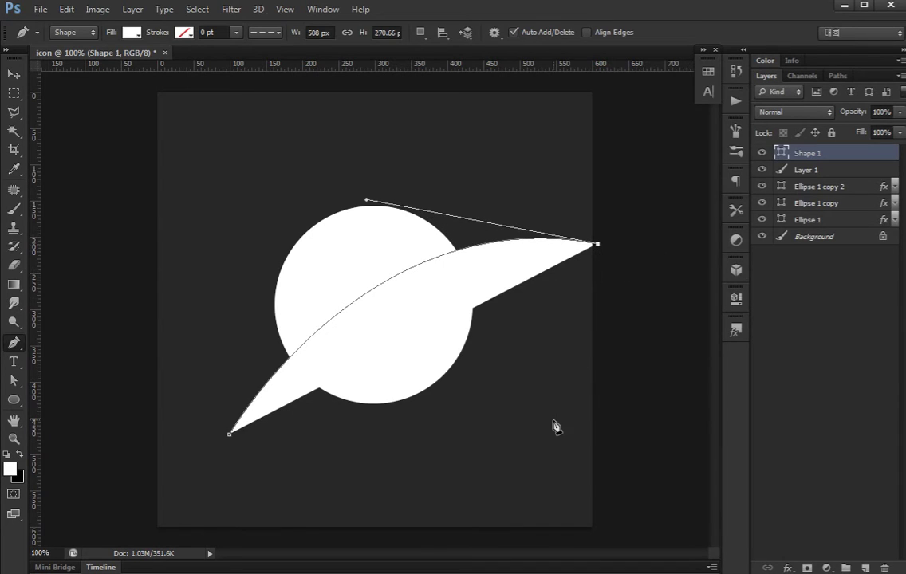
{"action": "left_click", "coordinate": [553, 420]}
{"action": "left_click", "coordinate": [400, 452]}
{"action": "left_click", "coordinate": [230, 434]}
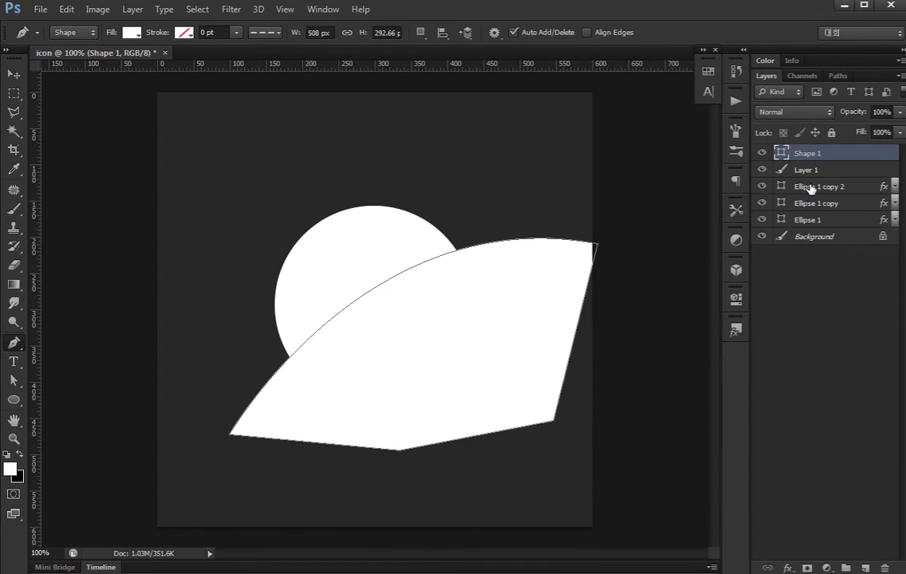
- Delete the shape's area from Layer 1's white circle, remove Shape 1, and set fill to 0%
{"action": "left_click", "coordinate": [784, 156], "text": "ctrl"}
{"action": "left_click", "coordinate": [820, 170]}
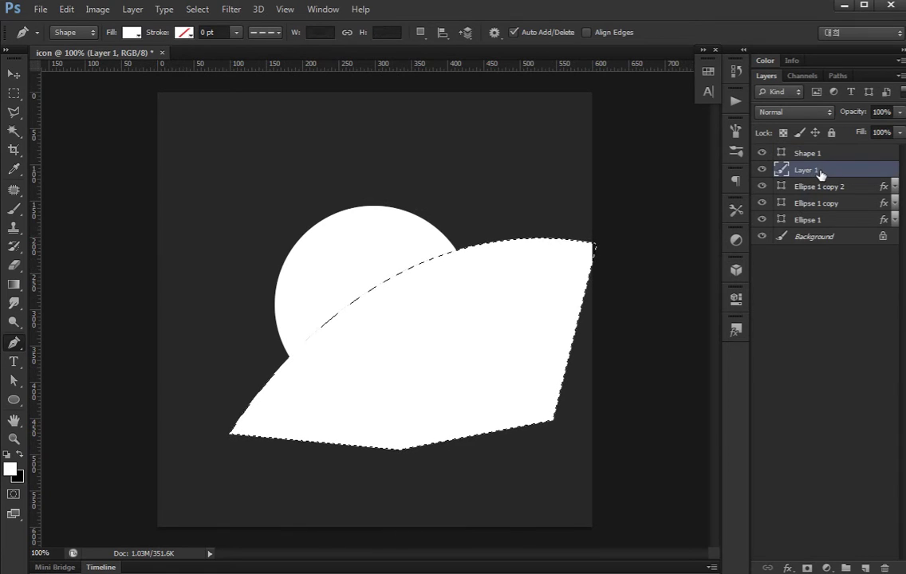
{"action": "key", "text": "Delete"}
{"action": "key", "text": "ctrl+d"}
{"action": "left_click", "coordinate": [813, 153]}
{"action": "key", "text": "Delete"}
{"action": "left_click", "coordinate": [803, 324]}
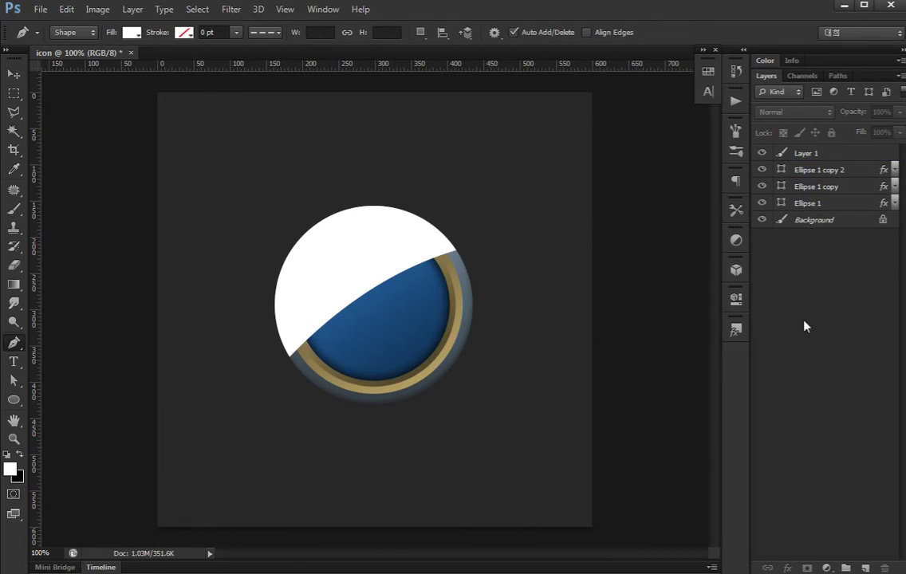
{"action": "key", "text": "v"}
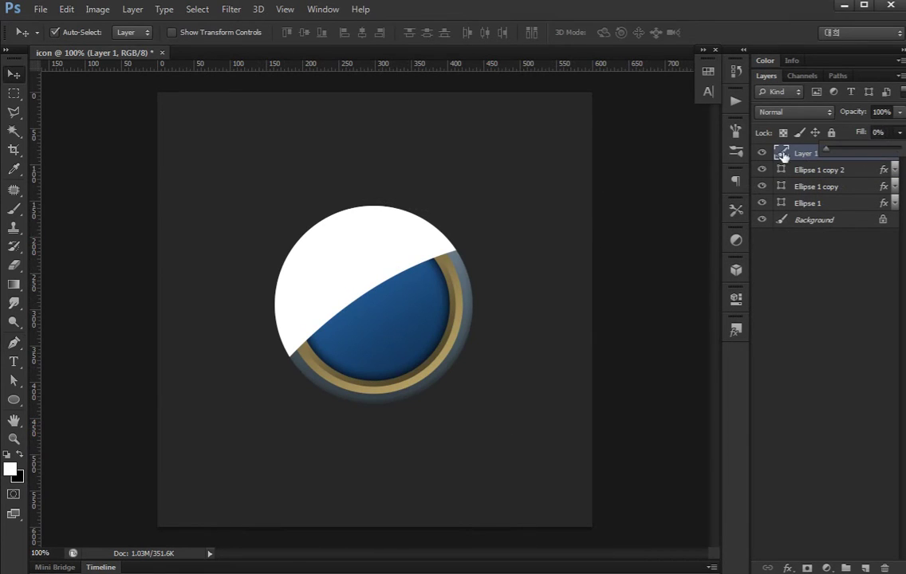
{"action": "key", "text": "shift+0"}
{"action": "key", "text": "shift+0"}
{"action": "double_click", "coordinate": [802, 153]}
- Add a Foreground to Transparent gradient overlay to Layer 1 at -45°, shifted up-left
{"action": "double_click", "coordinate": [865, 152]}
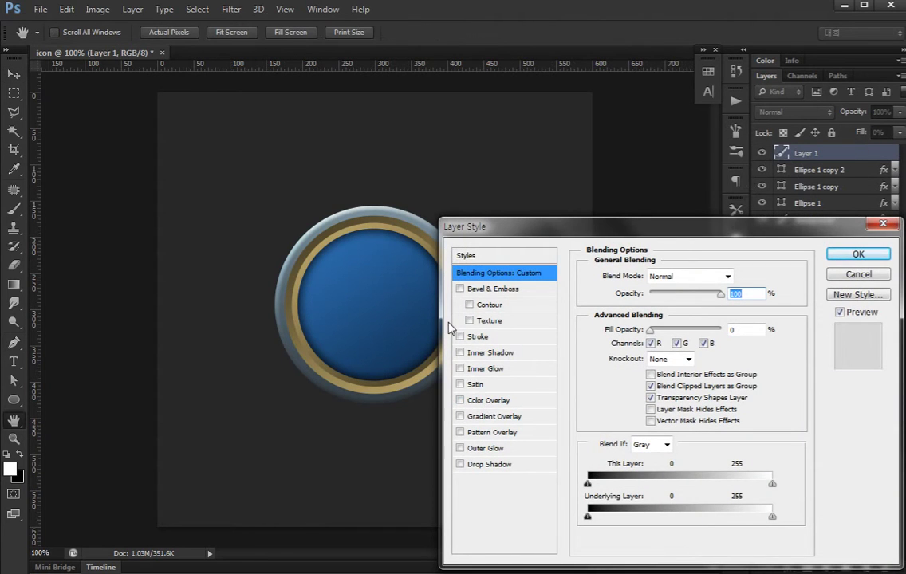
{"action": "left_click", "coordinate": [462, 415]}
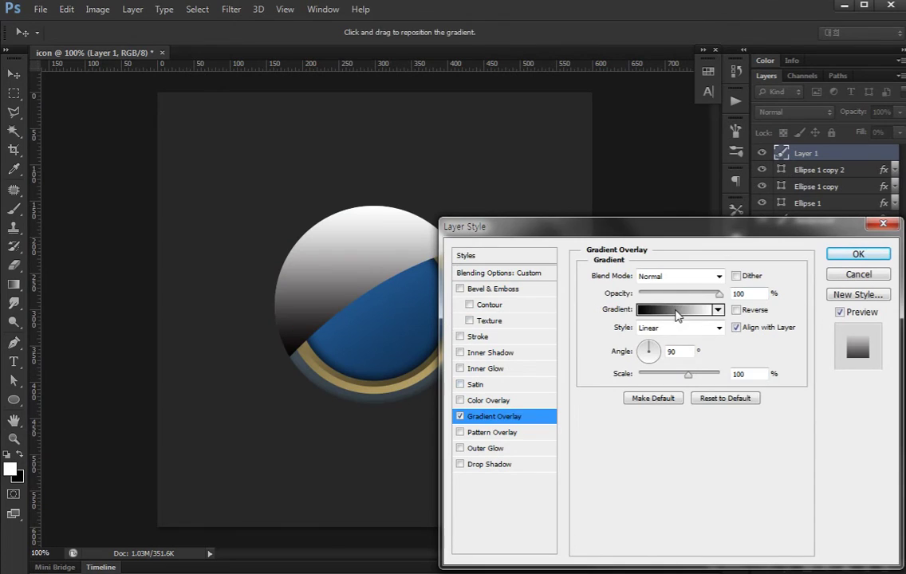
{"action": "left_click", "coordinate": [676, 310]}
{"action": "left_click", "coordinate": [504, 279]}
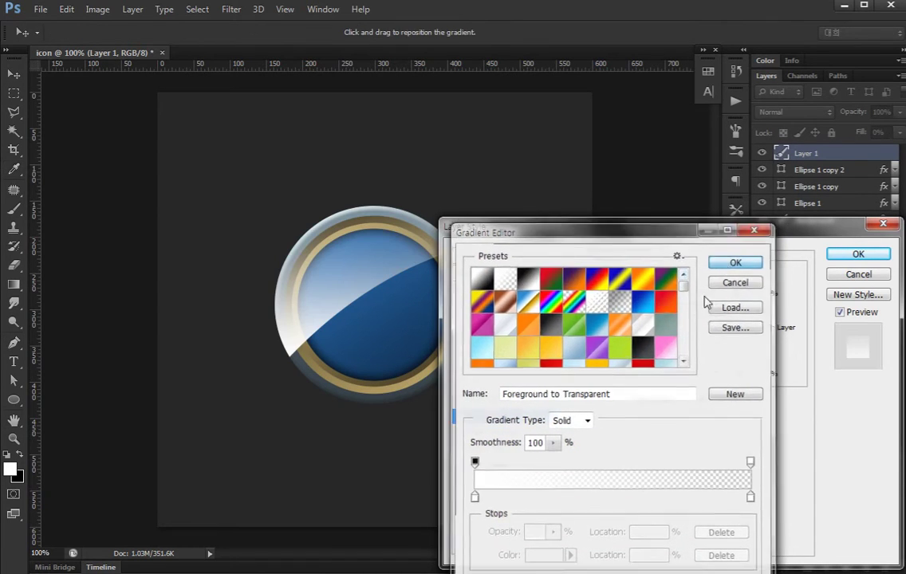
{"action": "left_click", "coordinate": [736, 263]}
{"action": "left_click_drag", "start_coordinate": [648, 356], "coordinate": [694, 376]}
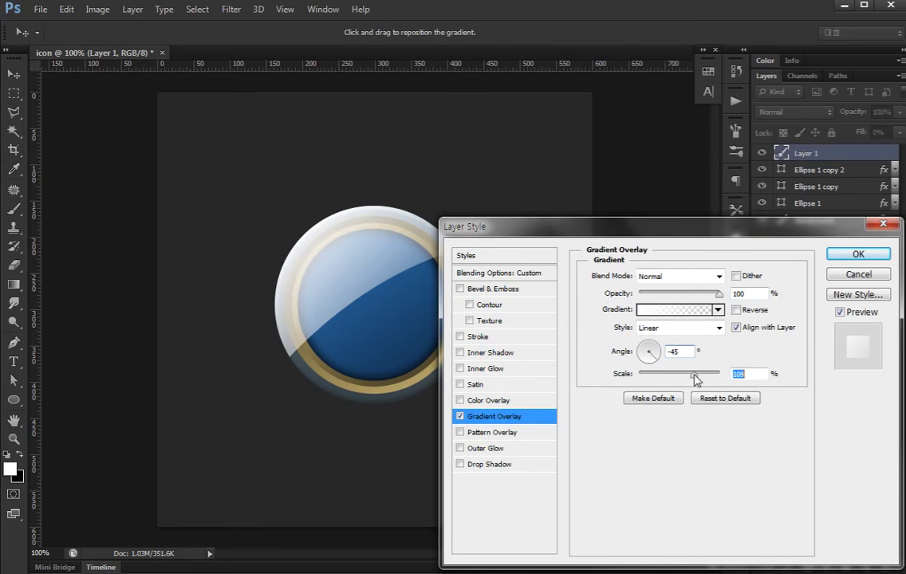
{"action": "left_click_drag", "start_coordinate": [359, 253], "coordinate": [344, 230]}
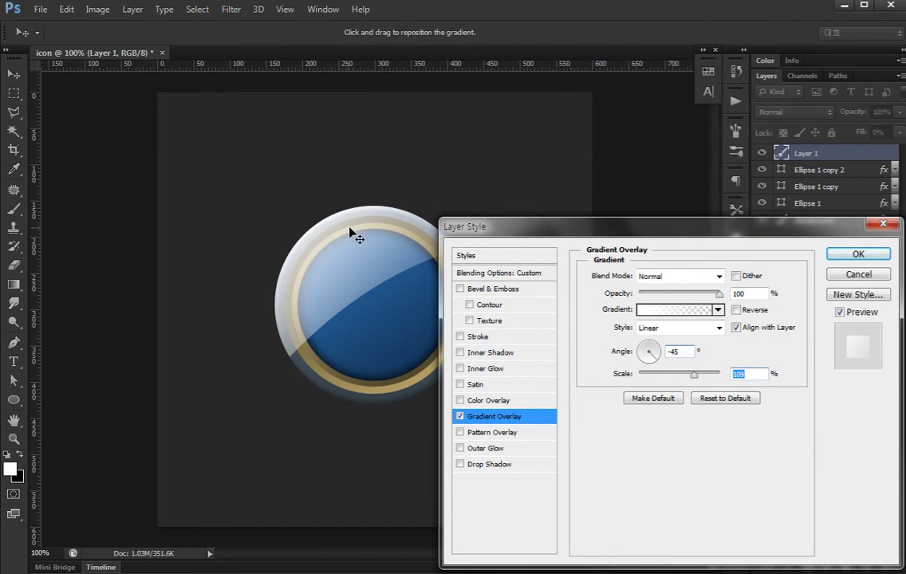
- Blend the overlay as Overlay at 73% opacity and set Layer 1's opacity to 67%
{"action": "left_click", "coordinate": [718, 275]}
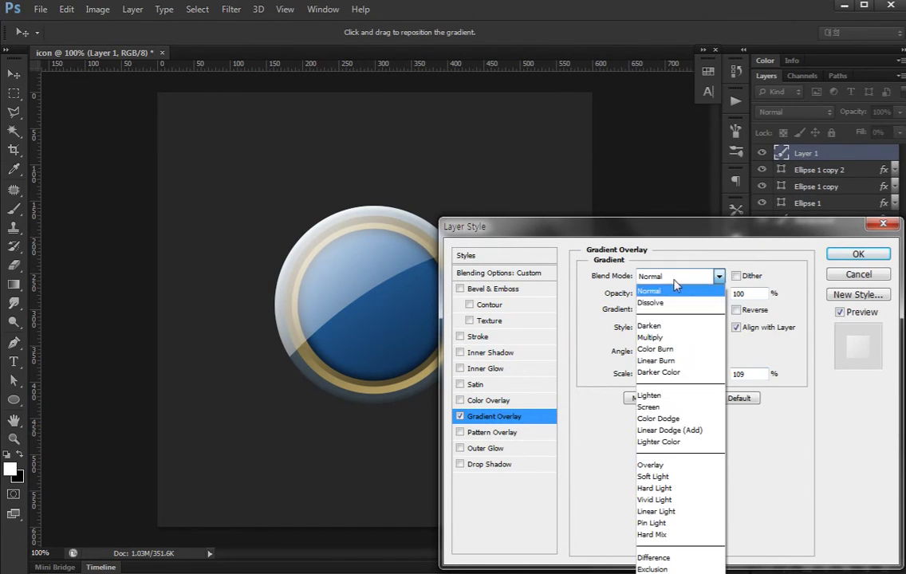
{"action": "left_click", "coordinate": [652, 463]}
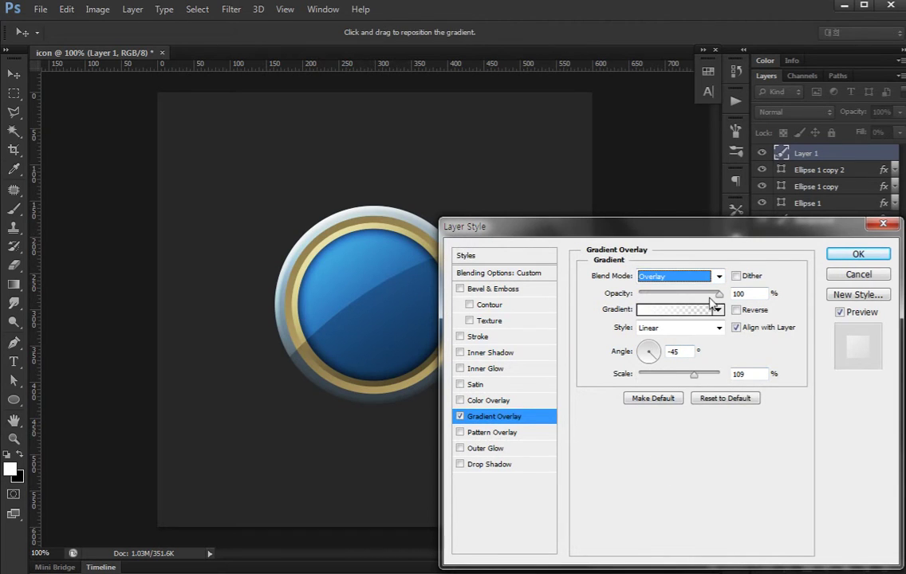
{"action": "left_click_drag", "start_coordinate": [718, 294], "coordinate": [697, 295]}
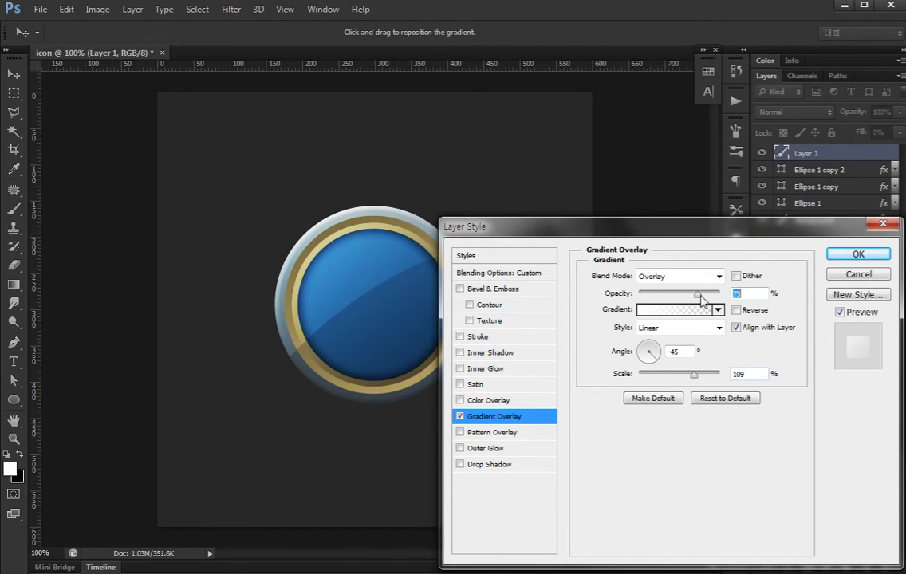
{"action": "left_click", "coordinate": [858, 253]}
{"action": "left_click_drag", "start_coordinate": [899, 113], "coordinate": [877, 132]}
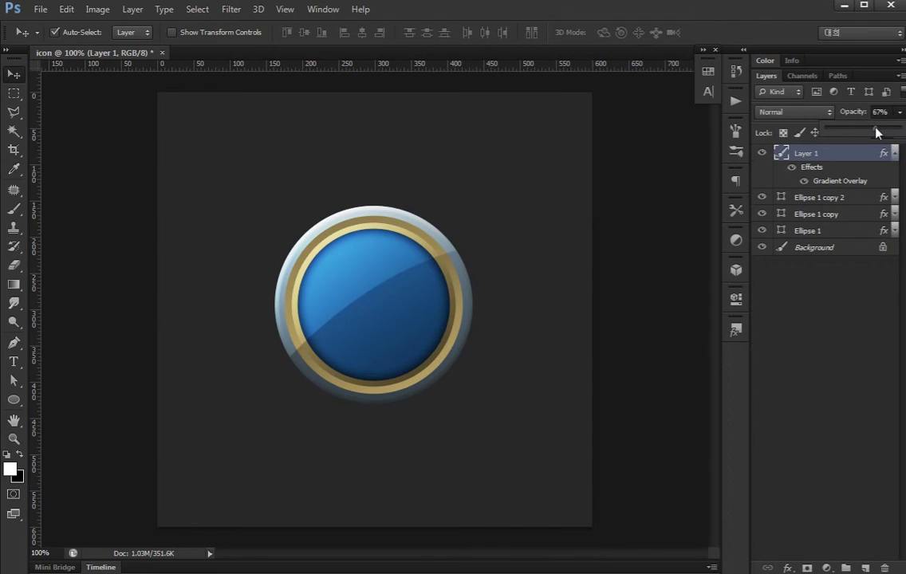
{"action": "left_click", "coordinate": [806, 322]}
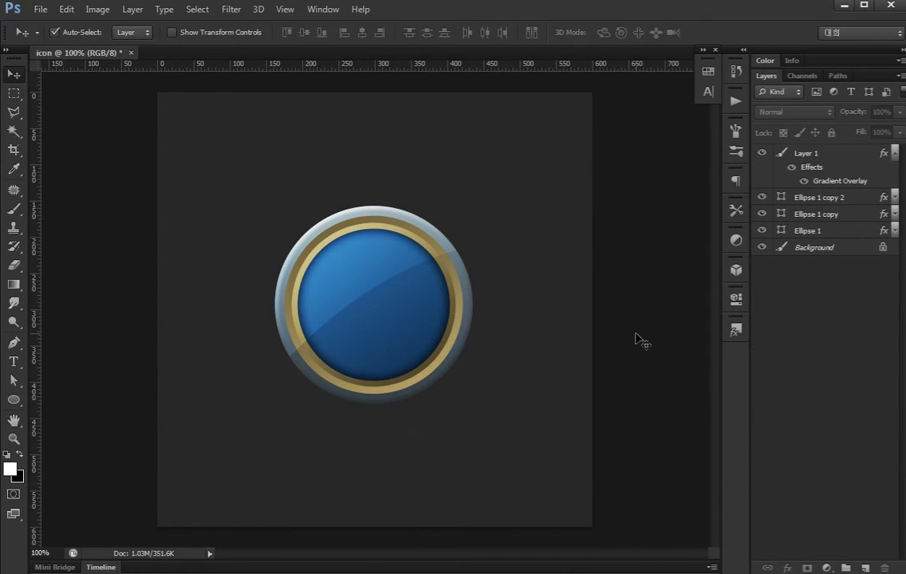
- Brighten the left stop of Ellipse 1 copy's gradient overlay to gold #ccab51
{"action": "key", "text": "ctrl+plus"}
{"action": "left_click", "coordinate": [539, 298]}
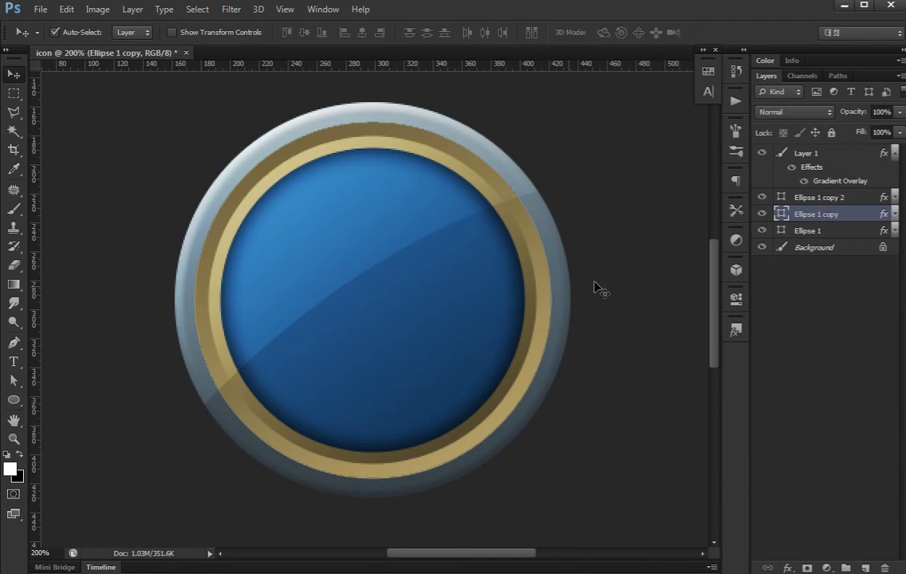
{"action": "double_click", "coordinate": [850, 218]}
{"action": "left_click", "coordinate": [494, 415]}
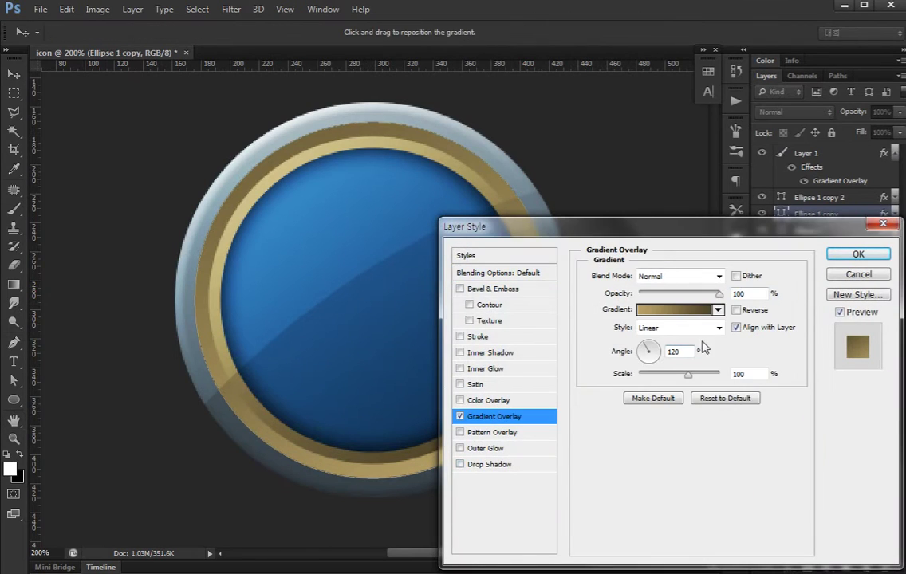
{"action": "left_click", "coordinate": [474, 498]}
{"action": "double_click", "coordinate": [473, 497]}
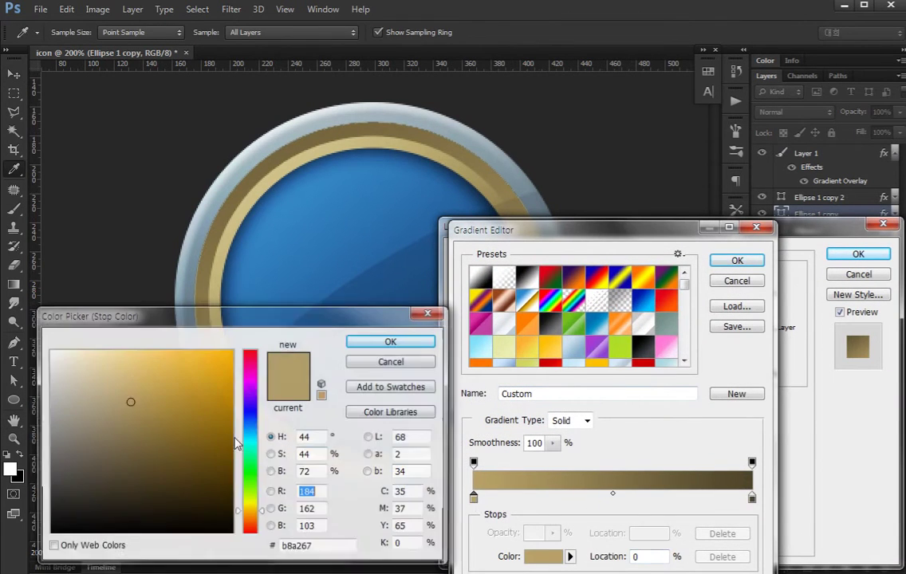
{"action": "mouse_move", "coordinate": [126, 398]}
{"action": "left_mouse_down"}
{"action": "mouse_move", "coordinate": [159, 386]}
{"action": "mouse_move", "coordinate": [154, 376]}
{"action": "left_mouse_up"}
{"action": "left_click", "coordinate": [392, 340]}
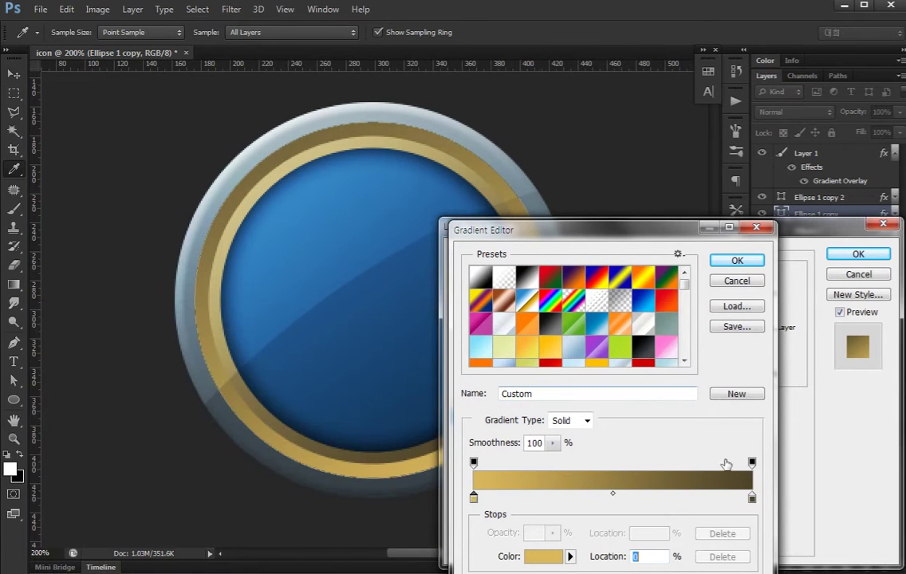
- Set the right stop to dark brown #56471f and apply the overlay
{"action": "left_click", "coordinate": [751, 497]}
{"action": "double_click", "coordinate": [751, 498]}
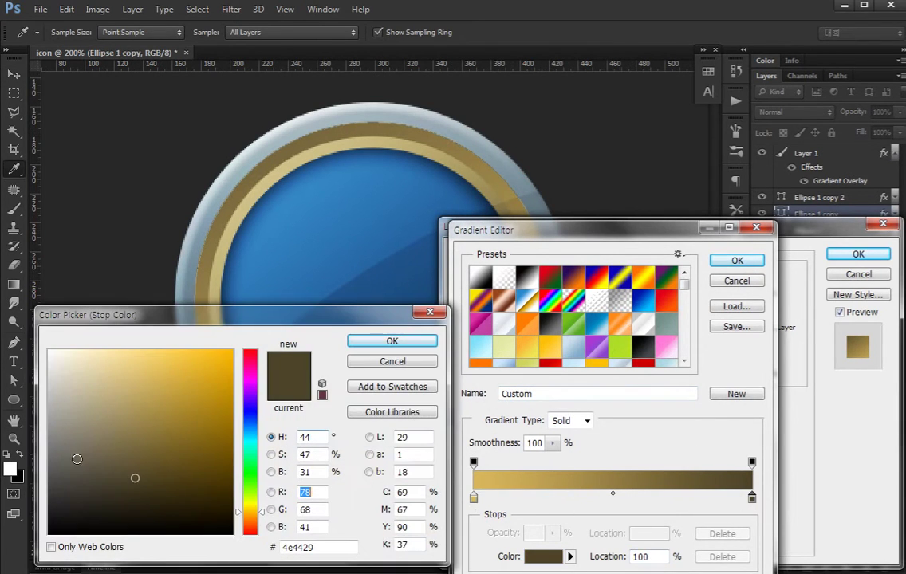
{"action": "mouse_move", "coordinate": [136, 479]}
{"action": "left_mouse_down"}
{"action": "mouse_move", "coordinate": [176, 464]}
{"action": "mouse_move", "coordinate": [169, 475]}
{"action": "left_mouse_up"}
{"action": "left_click", "coordinate": [392, 340]}
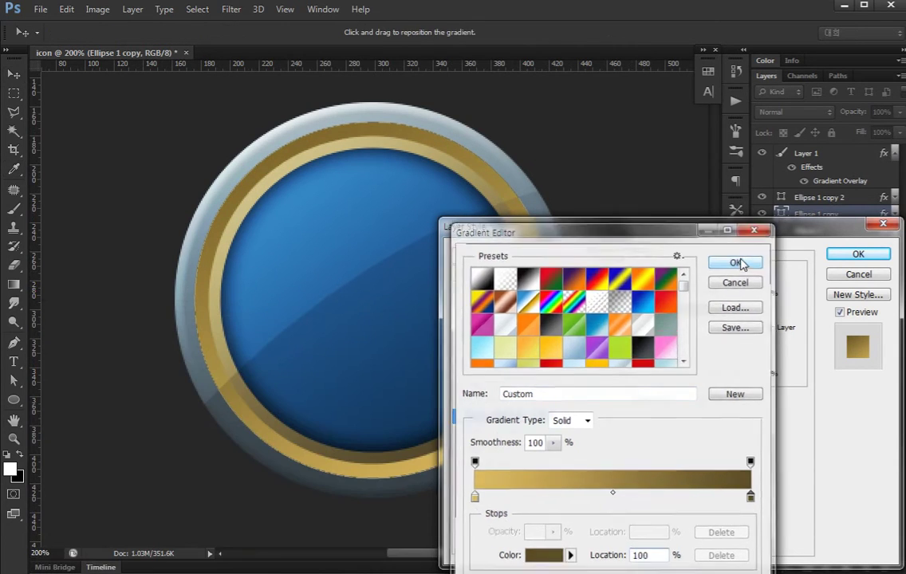
{"action": "left_click", "coordinate": [736, 260]}
{"action": "left_click", "coordinate": [856, 255]}
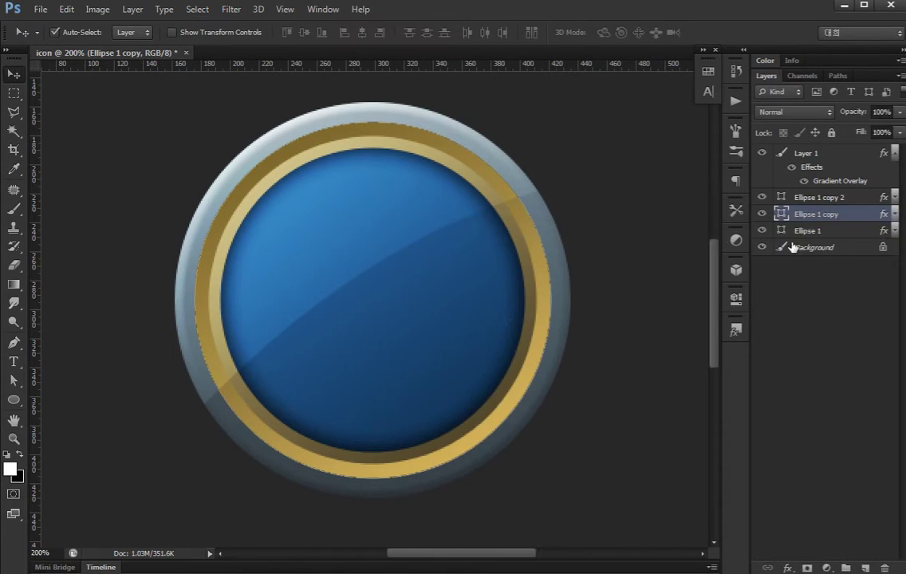
- Brighten the left gold stop of Ellipse 1 copy 2's gradient stroke
{"action": "double_click", "coordinate": [847, 201]}
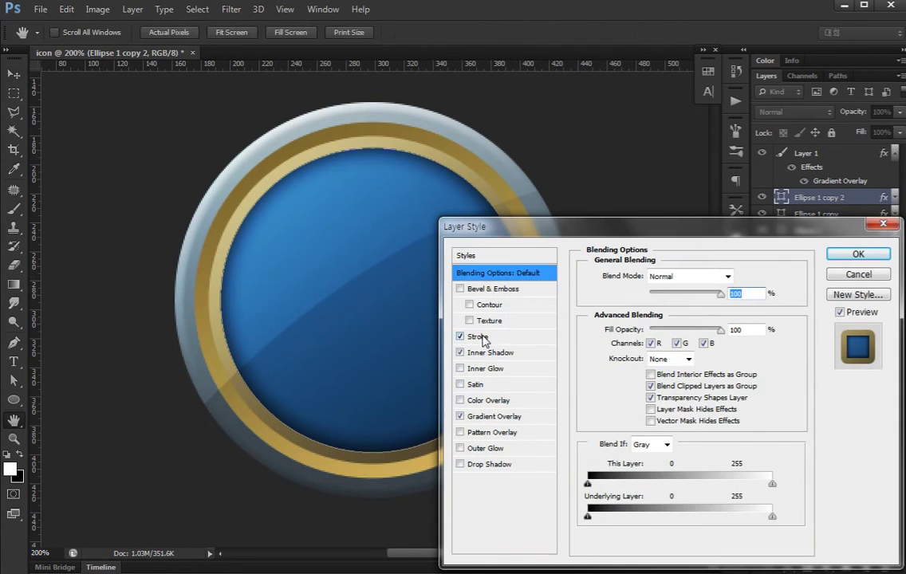
{"action": "left_click", "coordinate": [481, 338]}
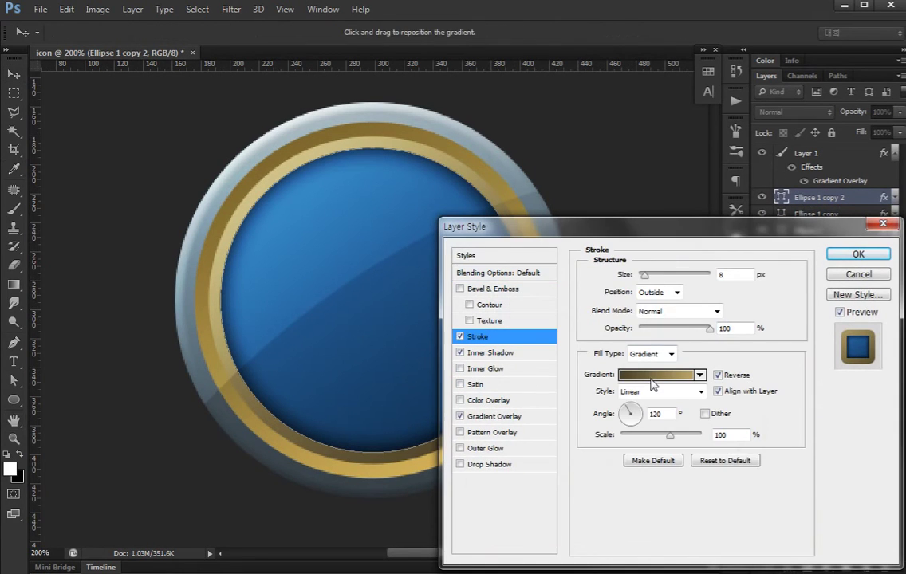
{"action": "left_click", "coordinate": [597, 380]}
{"action": "left_click", "coordinate": [473, 498]}
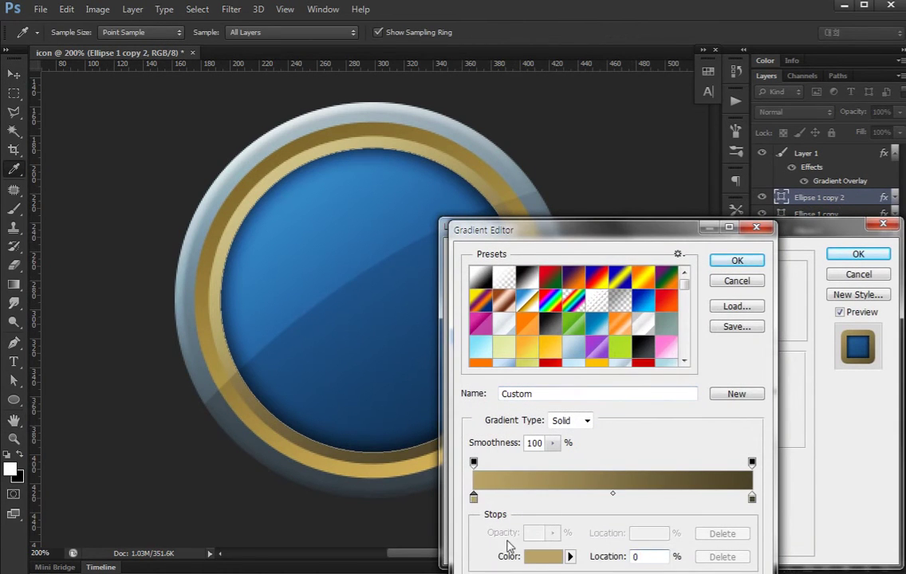
{"action": "left_click", "coordinate": [542, 556]}
{"action": "mouse_move", "coordinate": [186, 405]}
{"action": "left_mouse_down"}
{"action": "mouse_move", "coordinate": [194, 366]}
{"action": "mouse_move", "coordinate": [181, 366]}
{"action": "left_mouse_up"}
{"action": "left_click", "coordinate": [360, 341]}
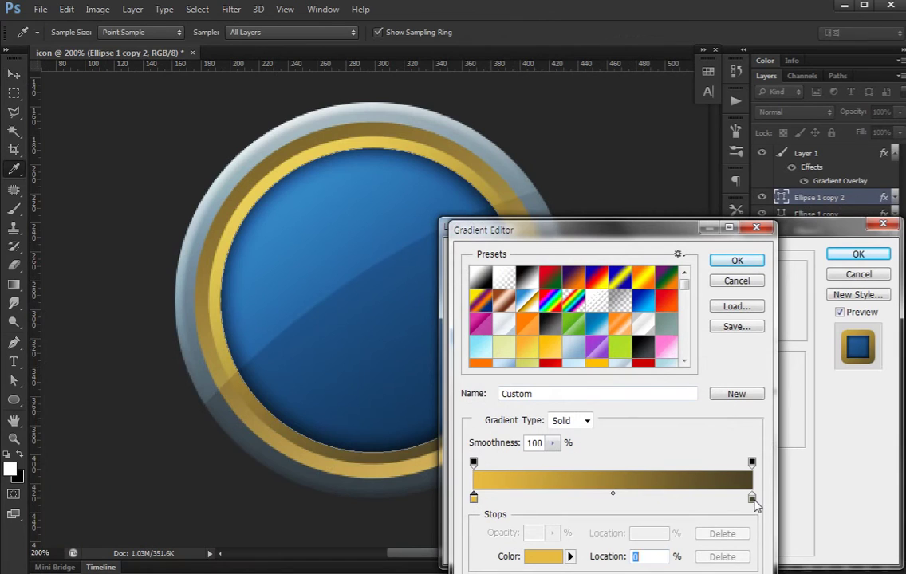
- Set the stroke's right stop to dark brown #6b5720 and its angle to -45°
{"action": "double_click", "coordinate": [751, 499]}
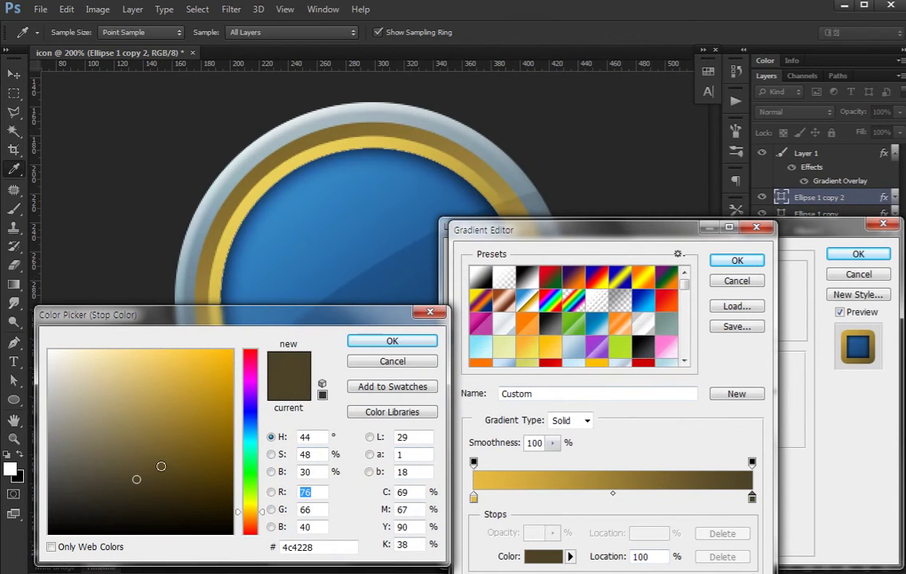
{"action": "left_click_drag", "start_coordinate": [160, 466], "coordinate": [172, 458]}
{"action": "left_click_drag", "start_coordinate": [266, 212], "coordinate": [203, 180]}
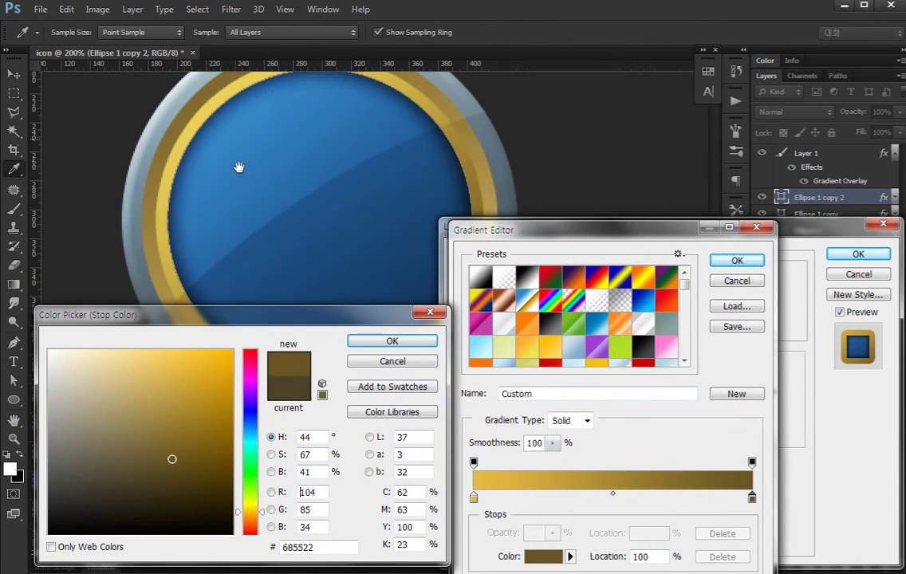
{"action": "left_click", "coordinate": [197, 162]}
{"action": "left_click_drag", "start_coordinate": [167, 446], "coordinate": [178, 458]}
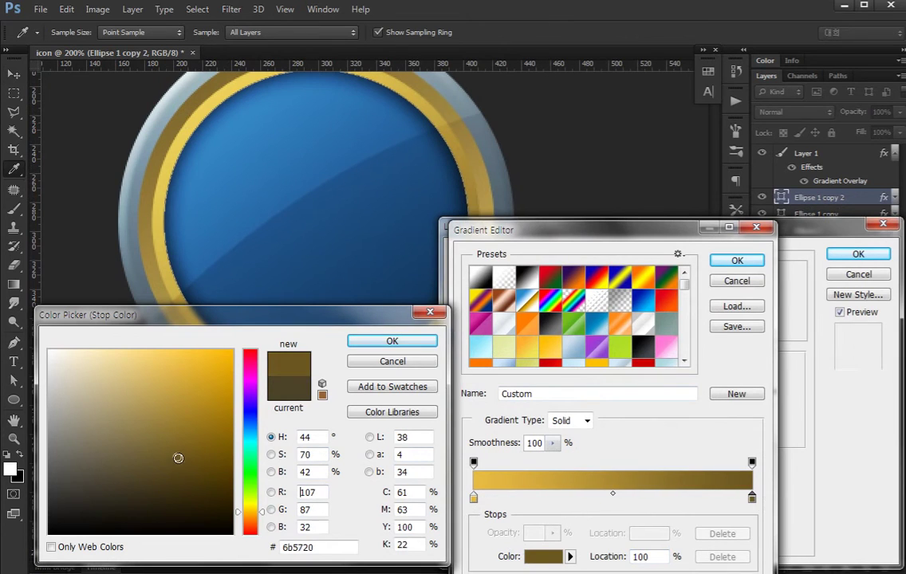
{"action": "left_click", "coordinate": [391, 341]}
{"action": "left_click", "coordinate": [738, 263]}
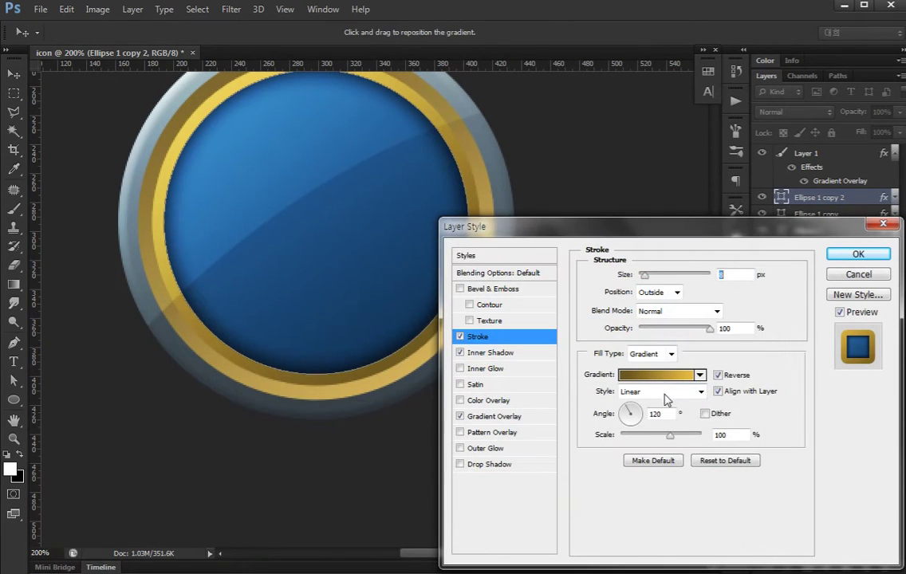
{"action": "left_click_drag", "start_coordinate": [634, 429], "coordinate": [650, 444]}
{"action": "left_click", "coordinate": [855, 254]}
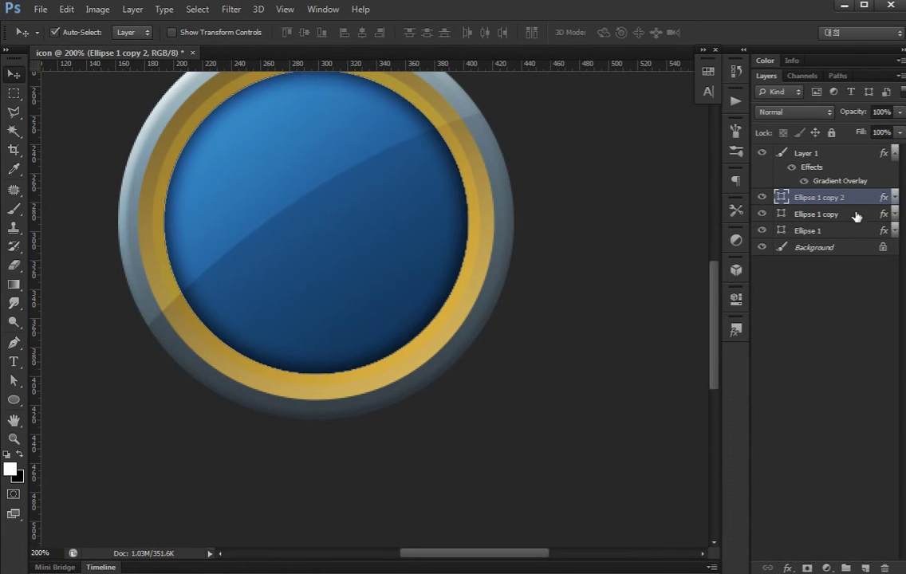
- Set the Ellipse 1 copy ring's Gradient Overlay angle to -45° and check it zoomed out
{"action": "double_click", "coordinate": [852, 214]}
{"action": "left_click", "coordinate": [498, 415]}
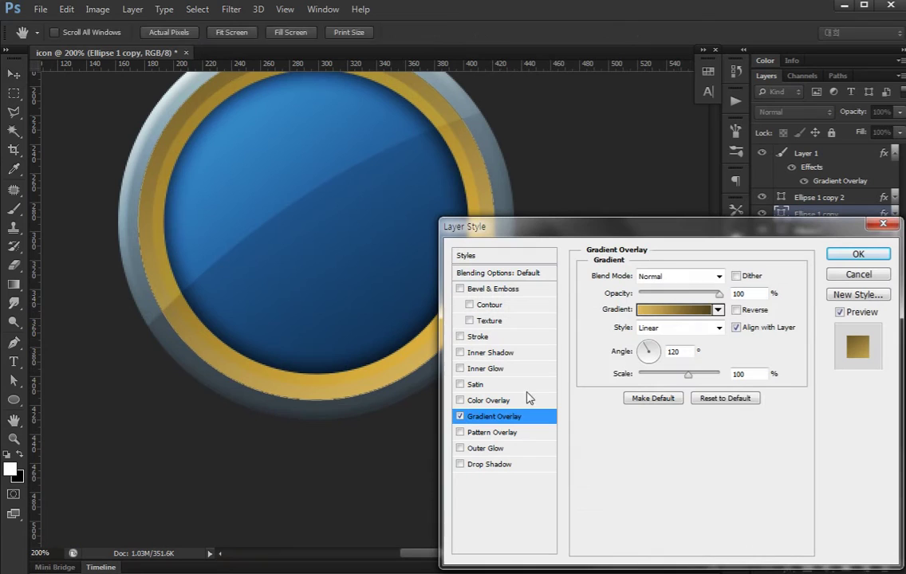
{"action": "left_click", "coordinate": [654, 360]}
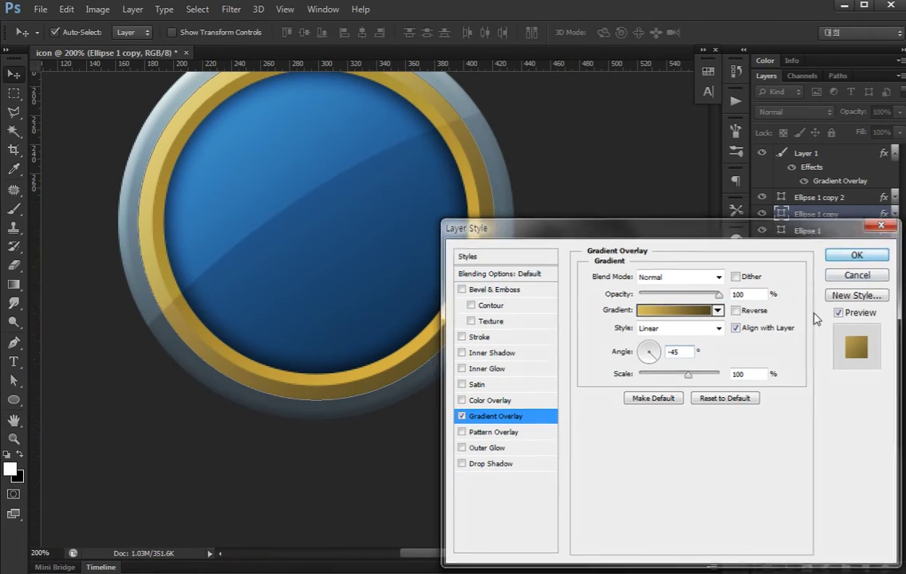
{"action": "left_click", "coordinate": [858, 253]}
{"action": "key", "text": "ctrl+minus"}
{"action": "key", "text": "ctrl+minus"}
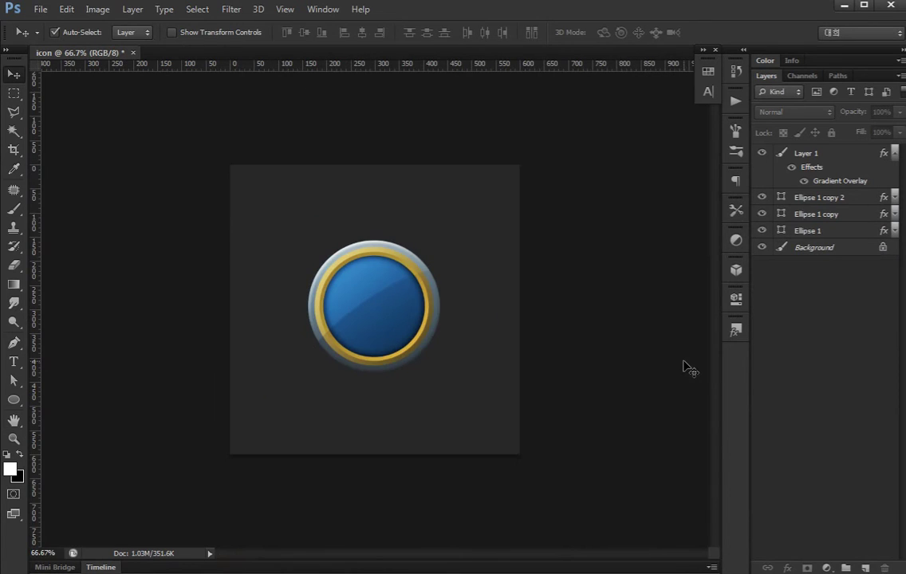
{"action": "key", "text": "ctrl+plus"}
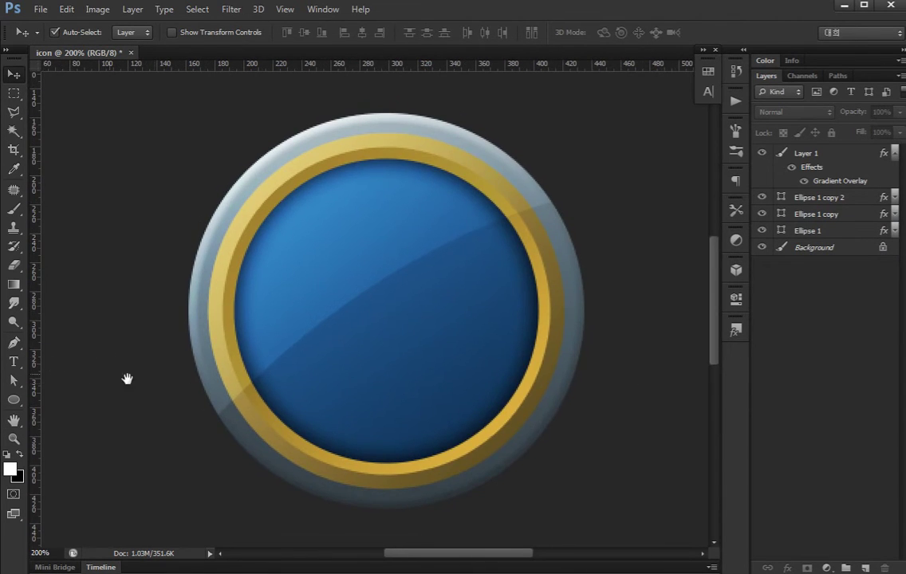
{"action": "left_click", "coordinate": [261, 303]}
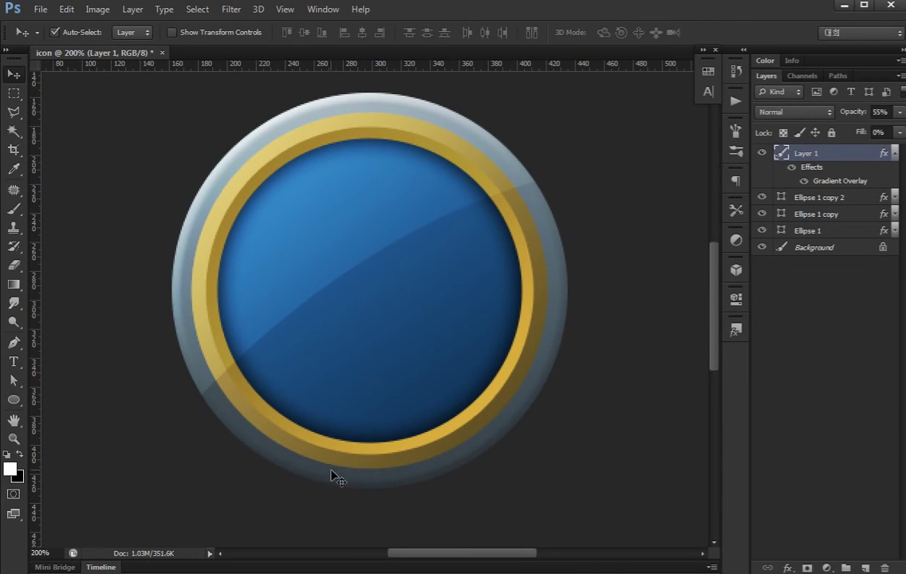
{"action": "left_click", "coordinate": [333, 483]}
- Draw a small square over the ring's lower-left edge with the Rectangle Tool
{"action": "left_click", "coordinate": [14, 400]}
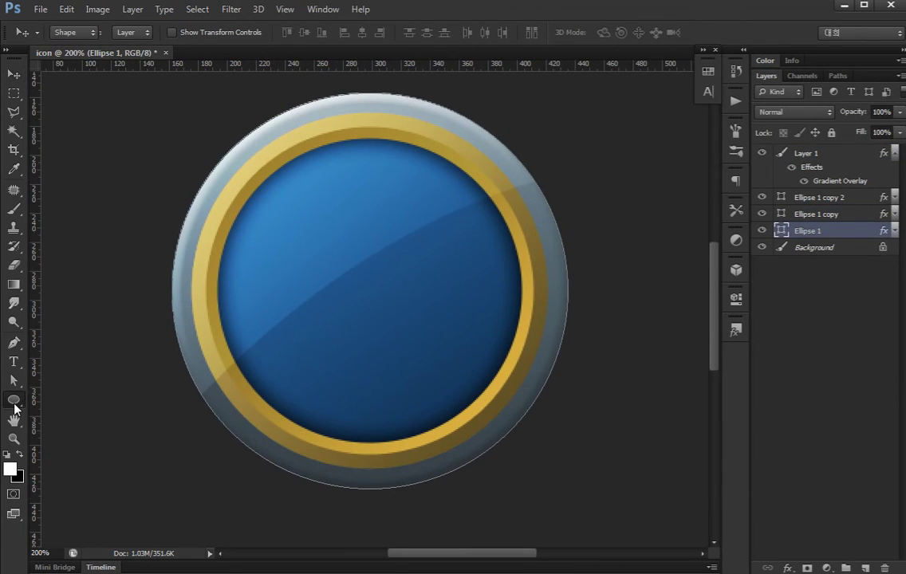
{"action": "right_click", "coordinate": [14, 400]}
{"action": "left_click", "coordinate": [62, 355]}
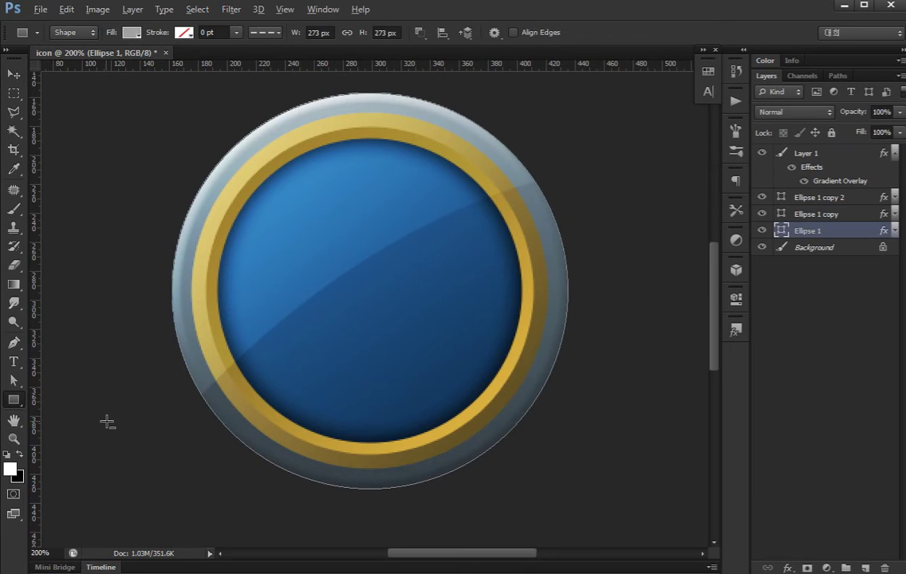
{"action": "mouse_move", "coordinate": [107, 421]}
{"action": "left_mouse_down"}
{"action": "mouse_move", "coordinate": [145, 459]}
{"action": "mouse_move", "coordinate": [194, 449]}
{"action": "left_mouse_up"}
- Copy the square to the ring's right edge, rotated to follow the curve
{"action": "key", "text": "a"}
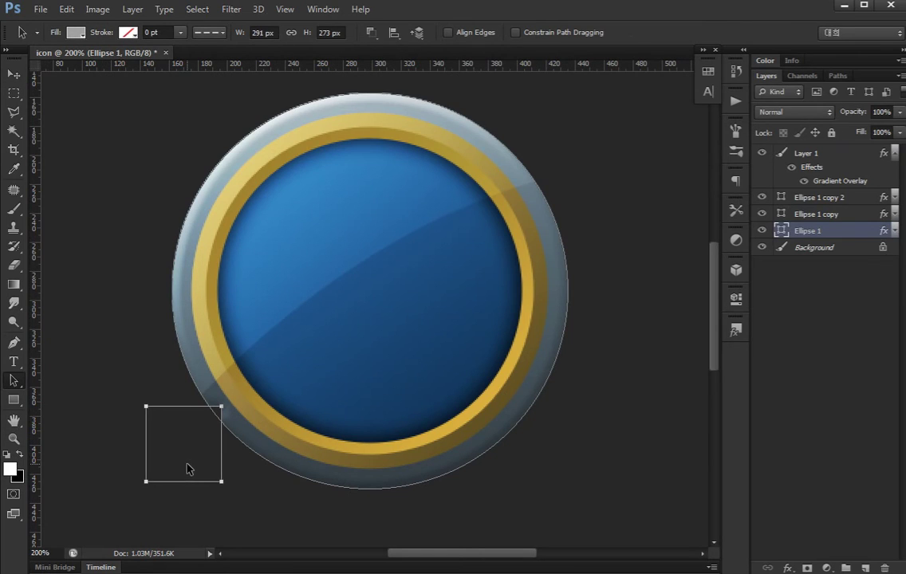
{"action": "left_click_drag", "start_coordinate": [189, 468], "coordinate": [585, 200]}
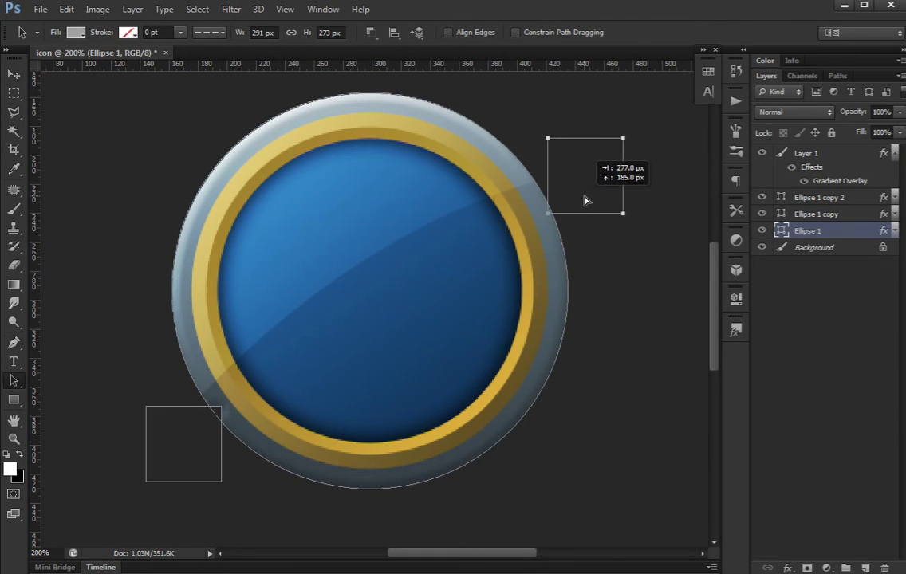
{"action": "left_click_drag", "start_coordinate": [584, 200], "coordinate": [588, 230]}
{"action": "key", "text": "ctrl+t"}
{"action": "mouse_move", "coordinate": [637, 182]}
{"action": "left_mouse_down"}
{"action": "mouse_move", "coordinate": [667, 192]}
{"action": "mouse_move", "coordinate": [609, 228]}
{"action": "left_mouse_up"}
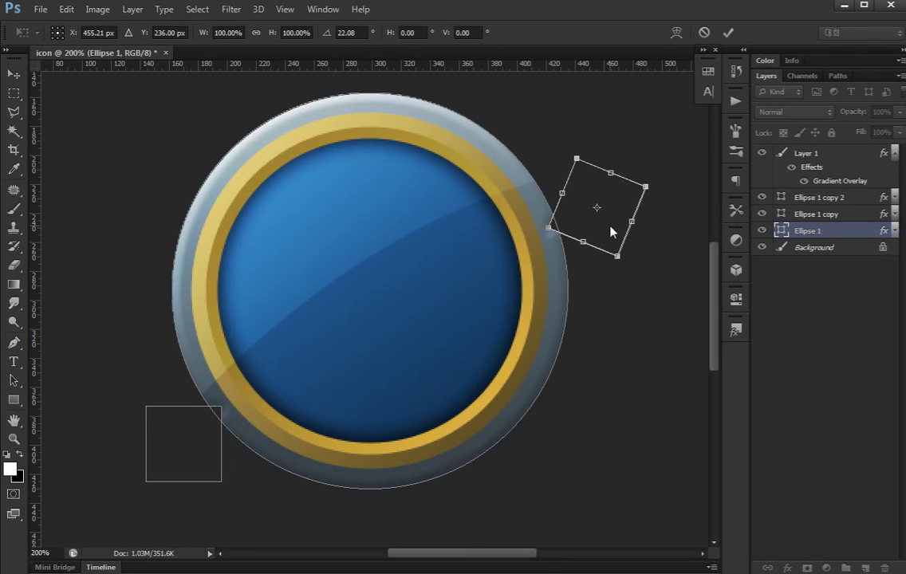
{"action": "key", "text": "Return"}
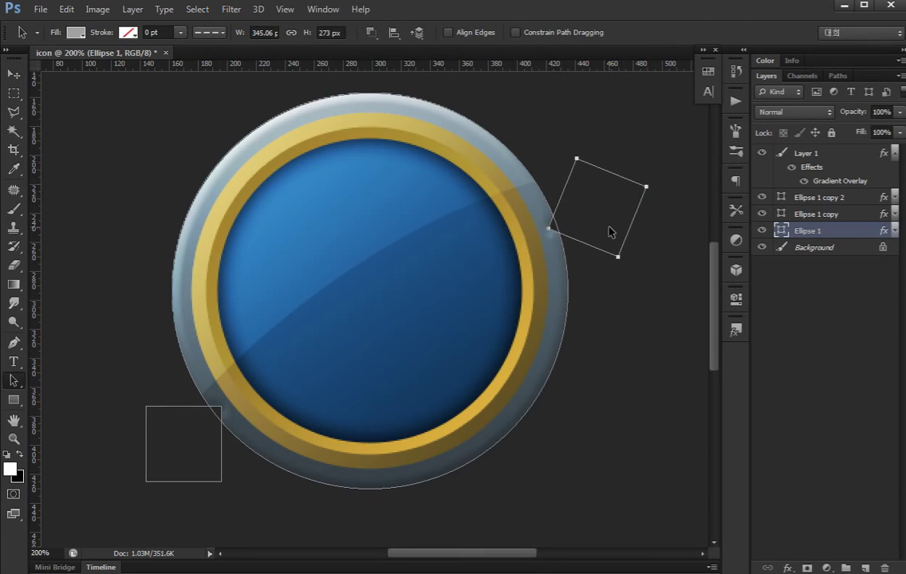
- Add rotated square copies at the ring's bottom and top-left edges
{"action": "left_click_drag", "start_coordinate": [608, 232], "coordinate": [535, 505]}
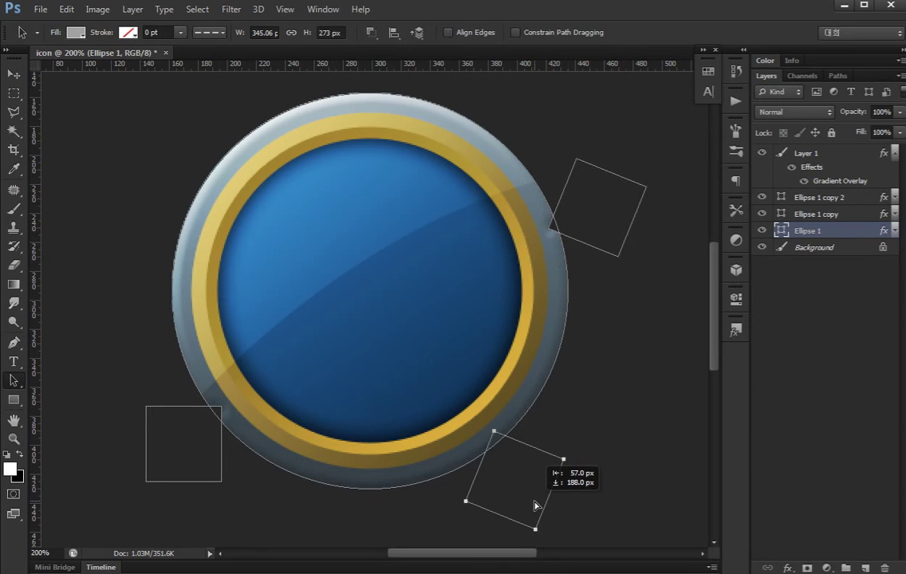
{"action": "key", "text": "ctrl+t"}
{"action": "left_click_drag", "start_coordinate": [623, 446], "coordinate": [606, 411]}
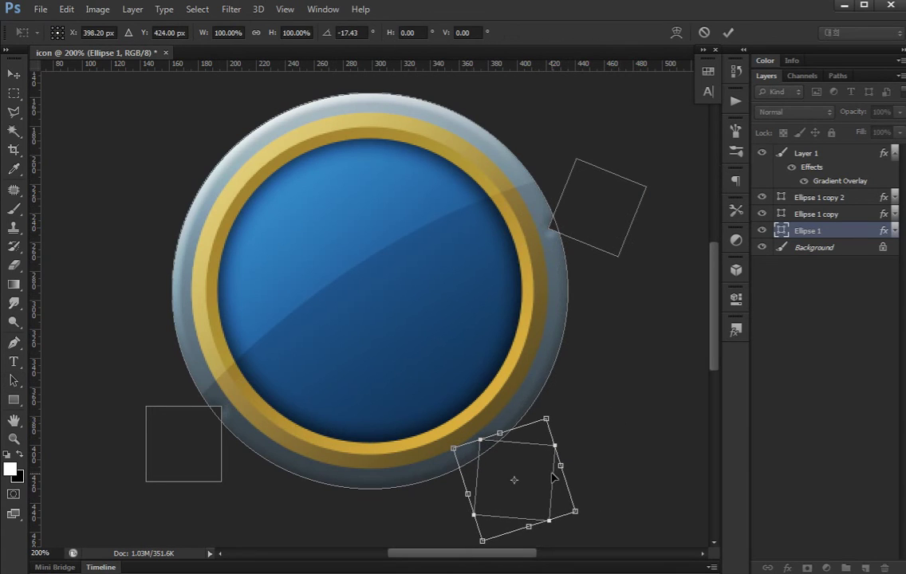
{"action": "left_click_drag", "start_coordinate": [555, 479], "coordinate": [556, 482]}
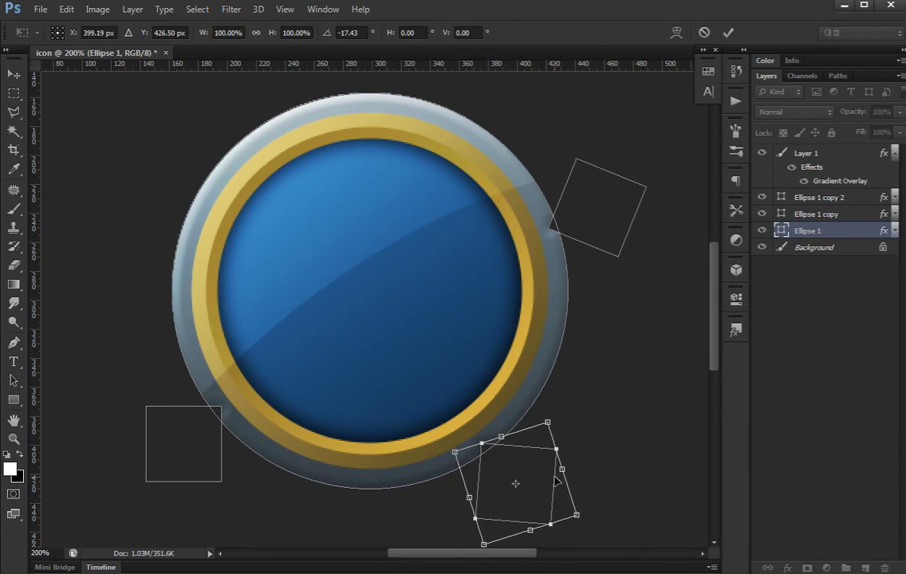
{"action": "key", "text": "Return"}
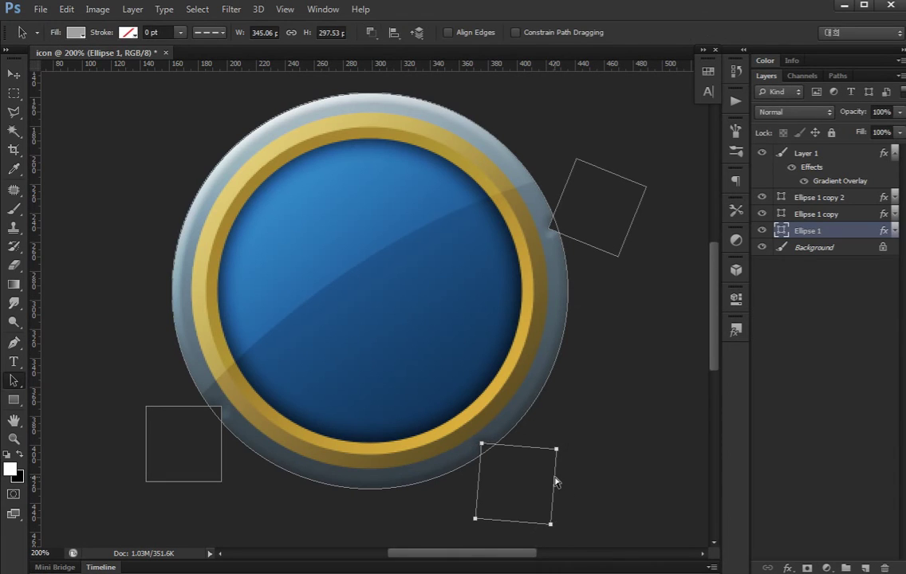
{"action": "mouse_move", "coordinate": [534, 490]}
{"action": "left_mouse_down"}
{"action": "mouse_move", "coordinate": [224, 118]}
{"action": "mouse_move", "coordinate": [196, 144]}
{"action": "left_mouse_up"}
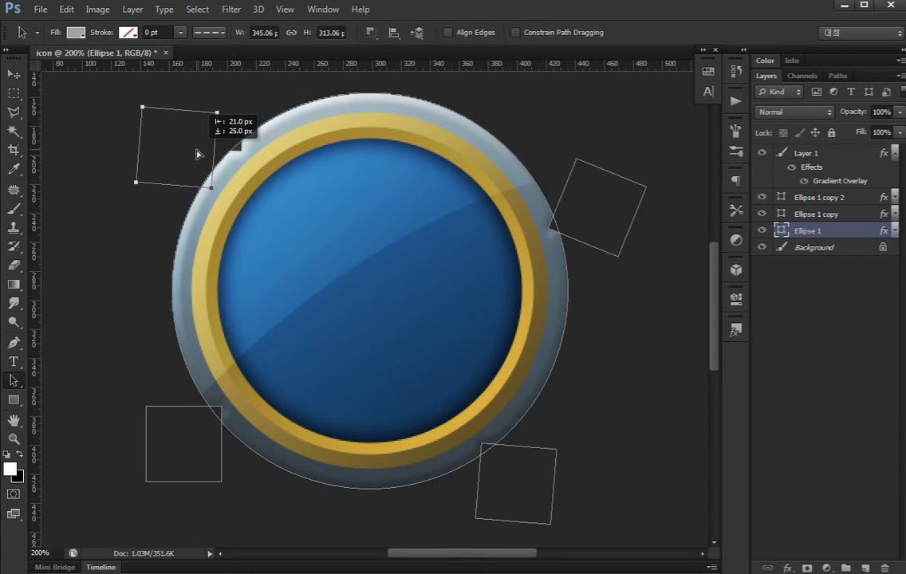
{"action": "left_click_drag", "start_coordinate": [195, 144], "coordinate": [198, 154]}
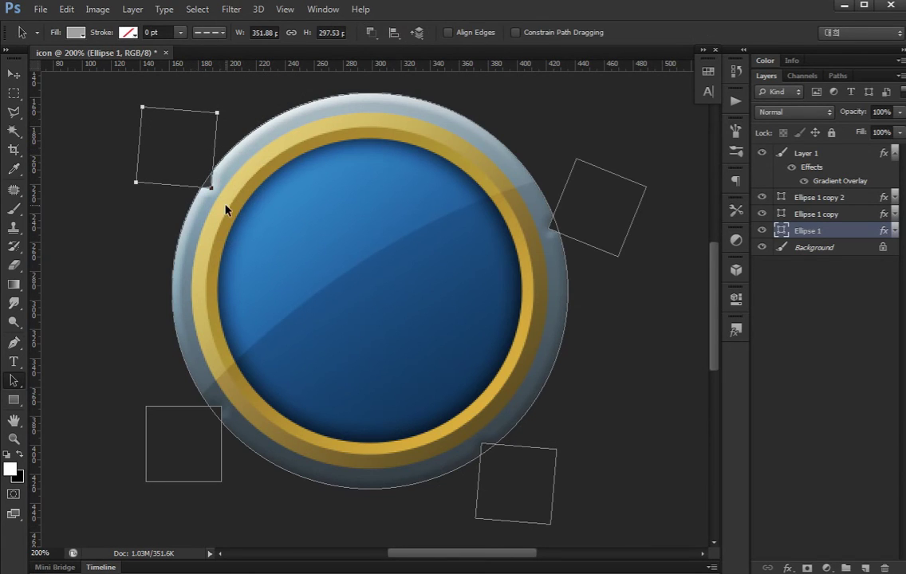
{"action": "key", "text": "ctrl+t"}
{"action": "left_click_drag", "start_coordinate": [249, 208], "coordinate": [257, 211]}
{"action": "key", "text": "Return"}
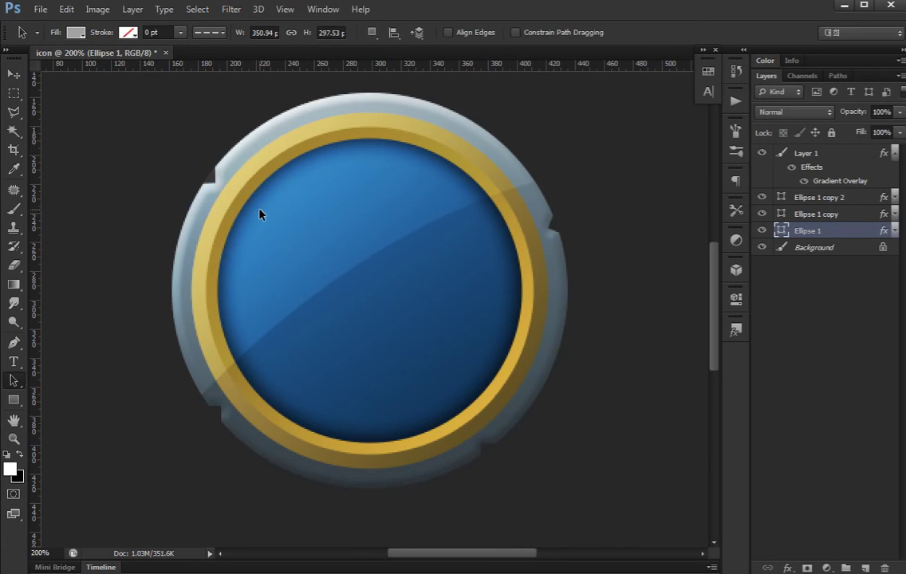
{"action": "key", "text": "v"}
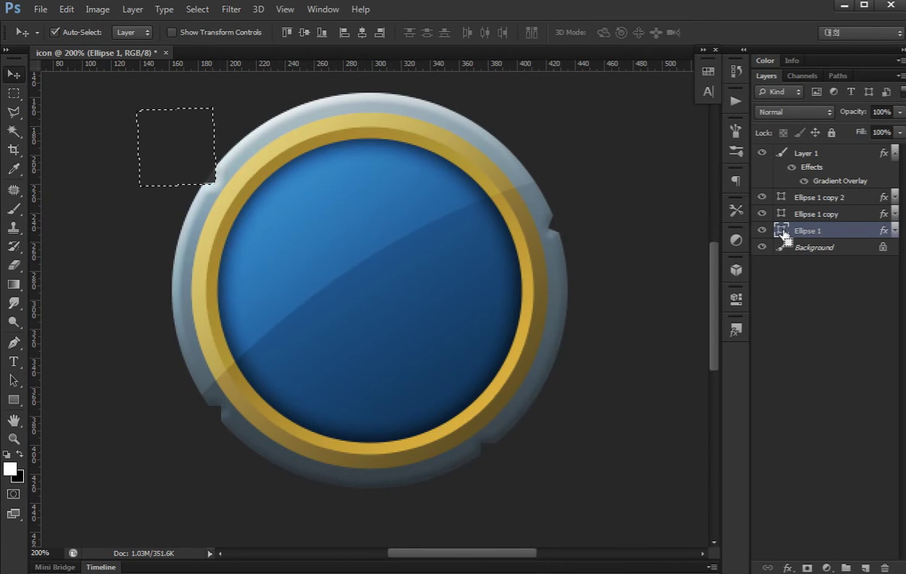
- Fill the notched Ellipse 1 outline with solid white on a new Layer 2
{"action": "key", "text": "a"}
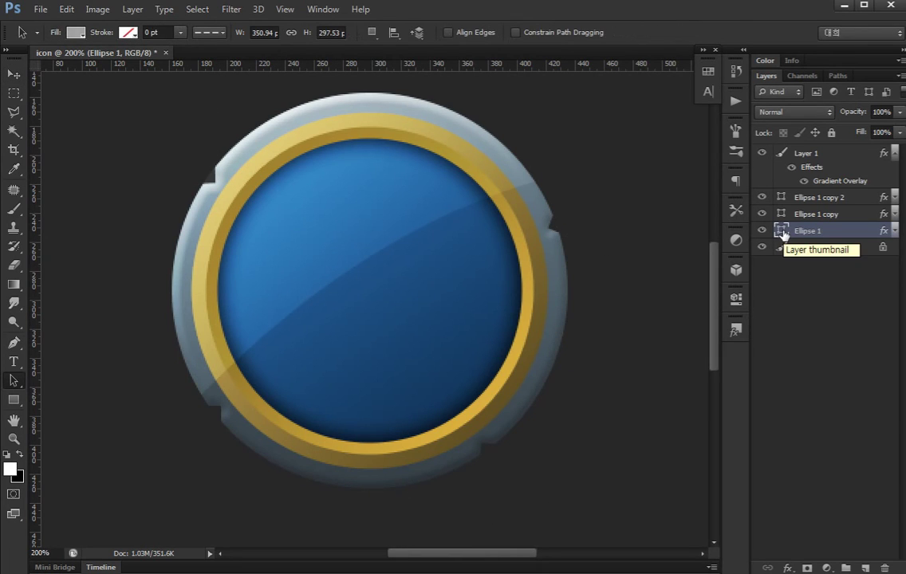
{"action": "left_click", "coordinate": [782, 231], "text": "ctrl"}
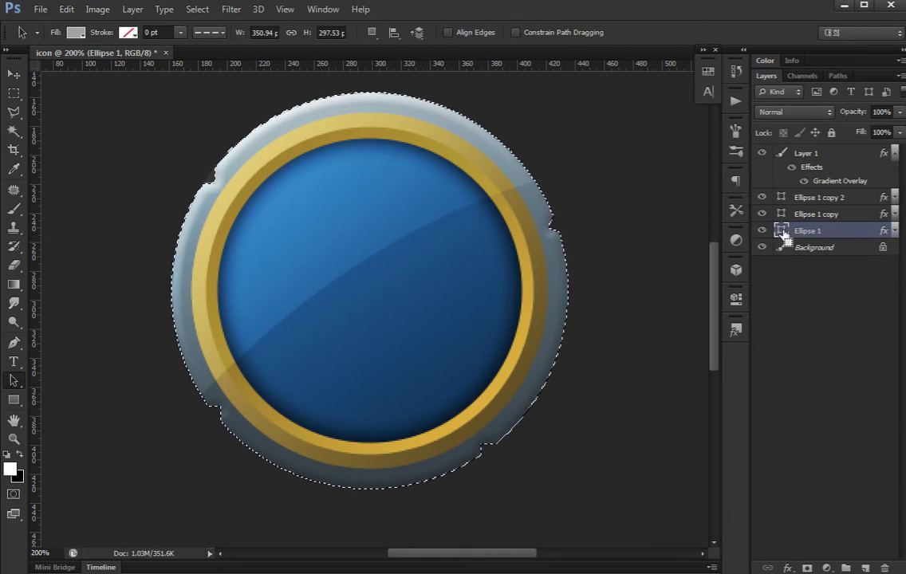
{"action": "left_click", "coordinate": [891, 153]}
{"action": "key", "text": "ctrl+d"}
{"action": "left_click", "coordinate": [802, 333]}
{"action": "key", "text": "v"}
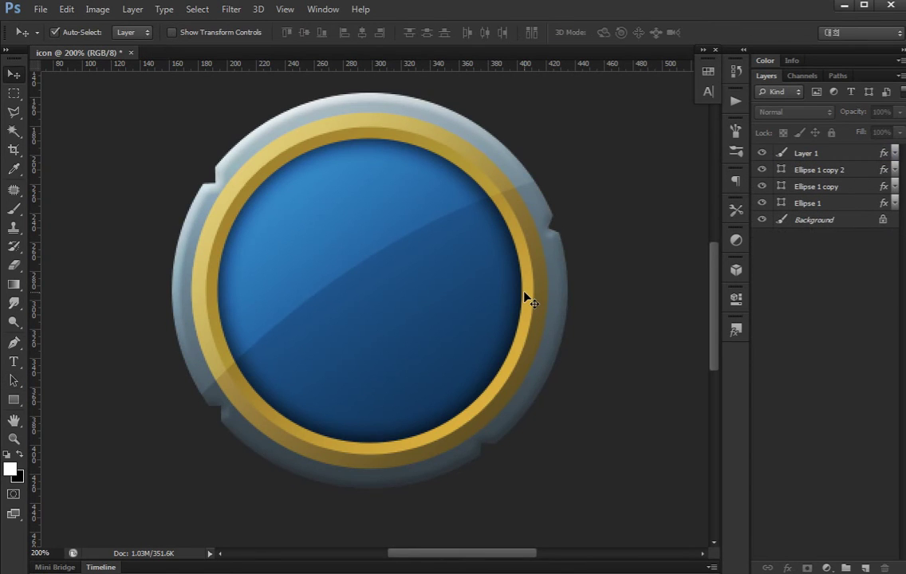
{"action": "key", "text": "ctrl+minus"}
{"action": "key", "text": "ctrl+minus"}
{"action": "key", "text": "ctrl+plus"}
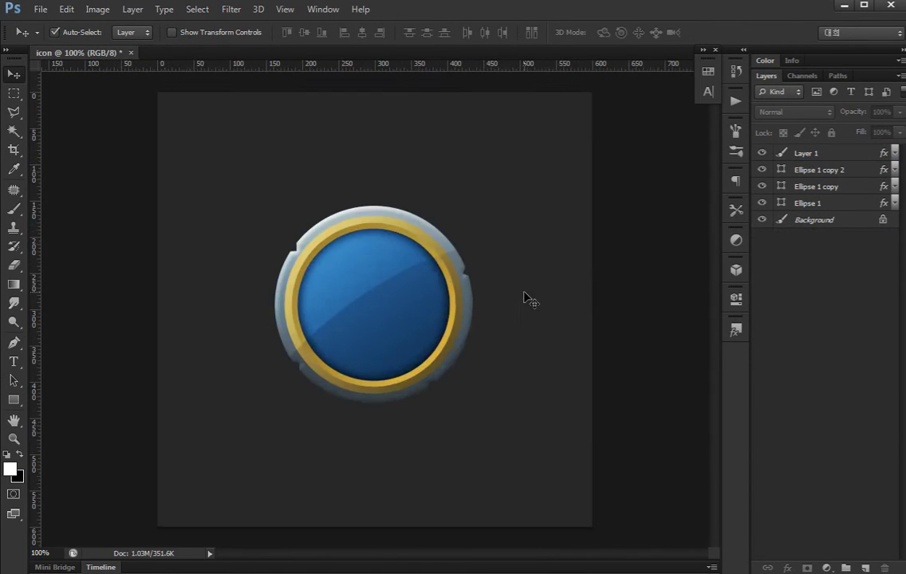
{"action": "key", "text": "ctrl+plus"}
{"action": "key", "text": "ctrl+shift+alt+n"}
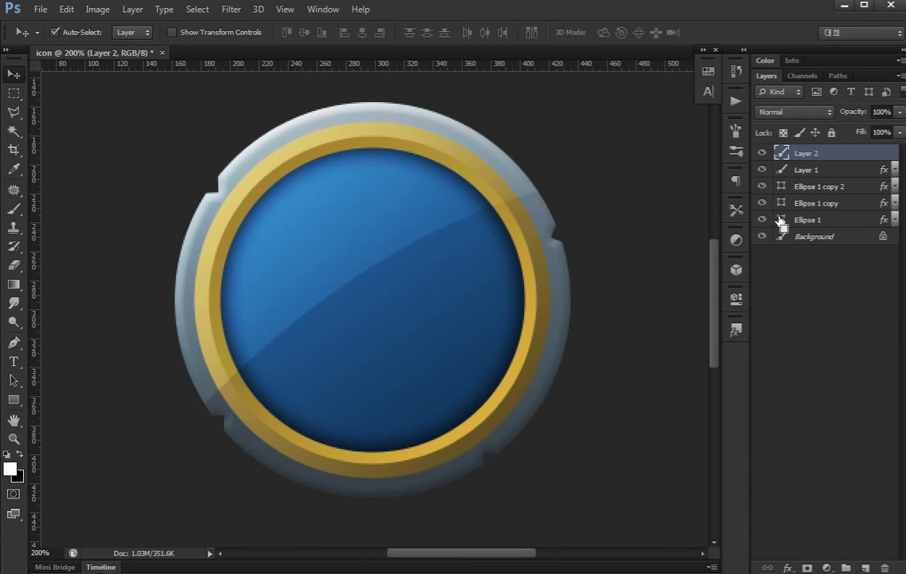
{"action": "left_click", "coordinate": [780, 220], "text": "ctrl"}
{"action": "key", "text": "alt+BackSpace"}
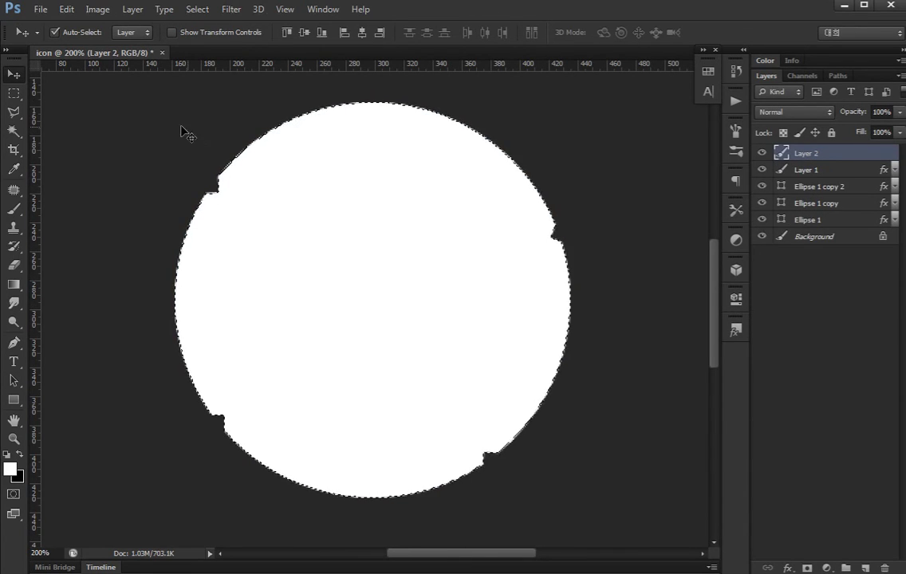
- Add monochromatic noise and a horizontal (0°) long motion blur to the white shape
{"action": "left_click", "coordinate": [231, 9]}
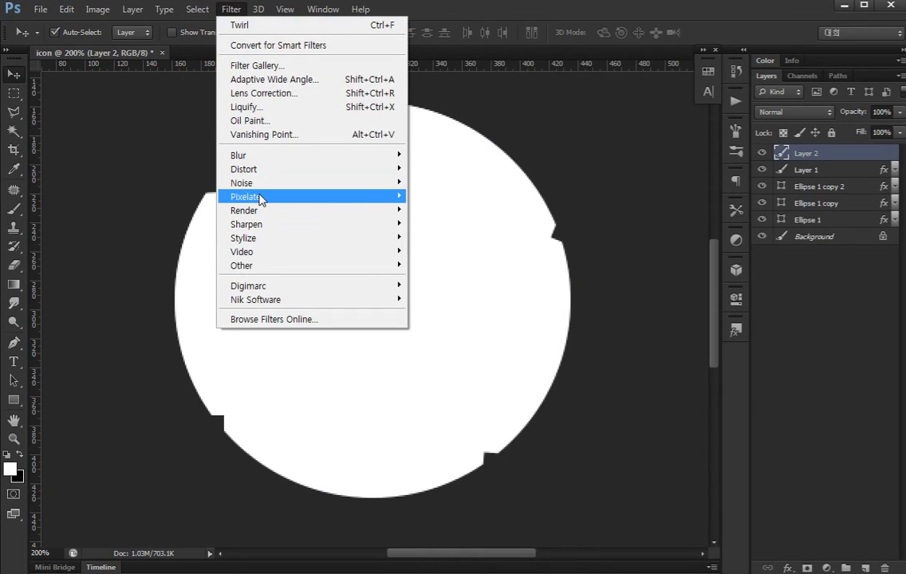
{"action": "left_click", "coordinate": [159, 183]}
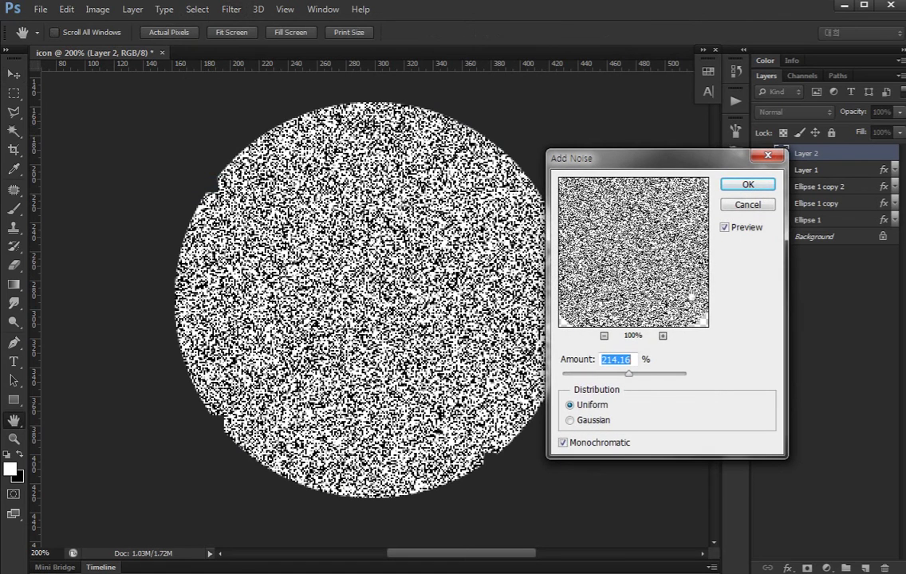
{"action": "left_click", "coordinate": [748, 185]}
{"action": "left_click", "coordinate": [230, 10]}
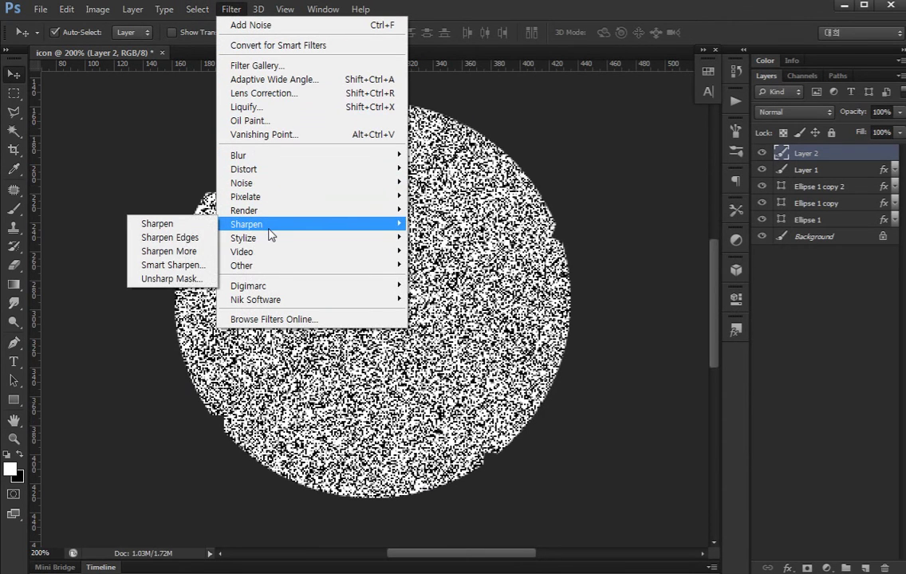
{"action": "mouse_move", "coordinate": [311, 155]}
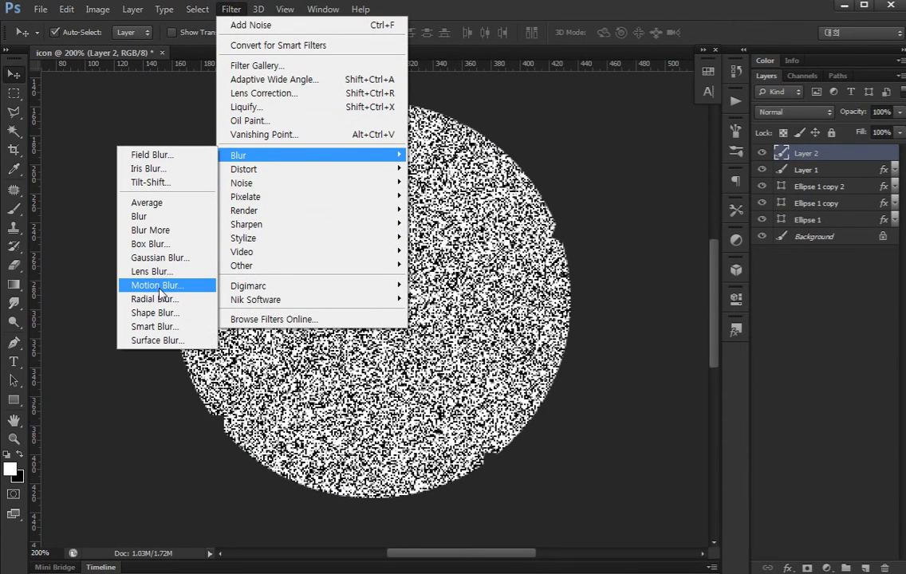
{"action": "left_click", "coordinate": [162, 285]}
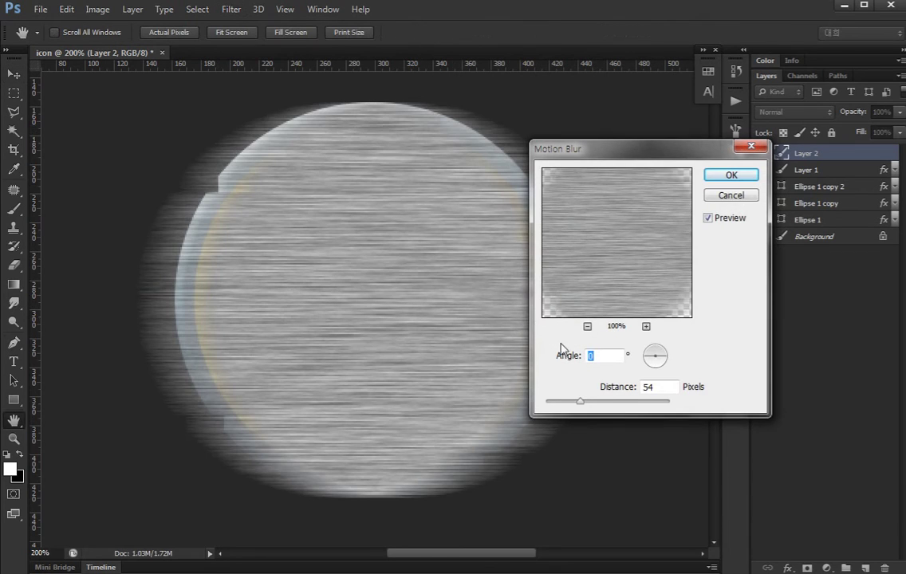
{"action": "mouse_move", "coordinate": [583, 406]}
{"action": "left_mouse_down"}
{"action": "mouse_move", "coordinate": [603, 405]}
{"action": "mouse_move", "coordinate": [593, 405]}
{"action": "left_mouse_up"}
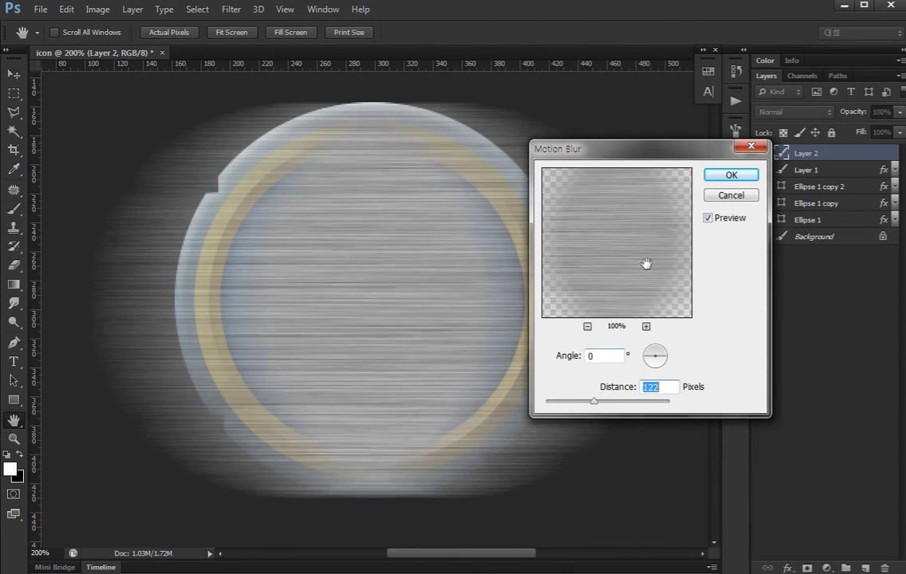
{"action": "left_click", "coordinate": [727, 177]}
- Duplicate the streaked layer and rotate the copy 30°
{"action": "key", "text": "ctrl+t"}
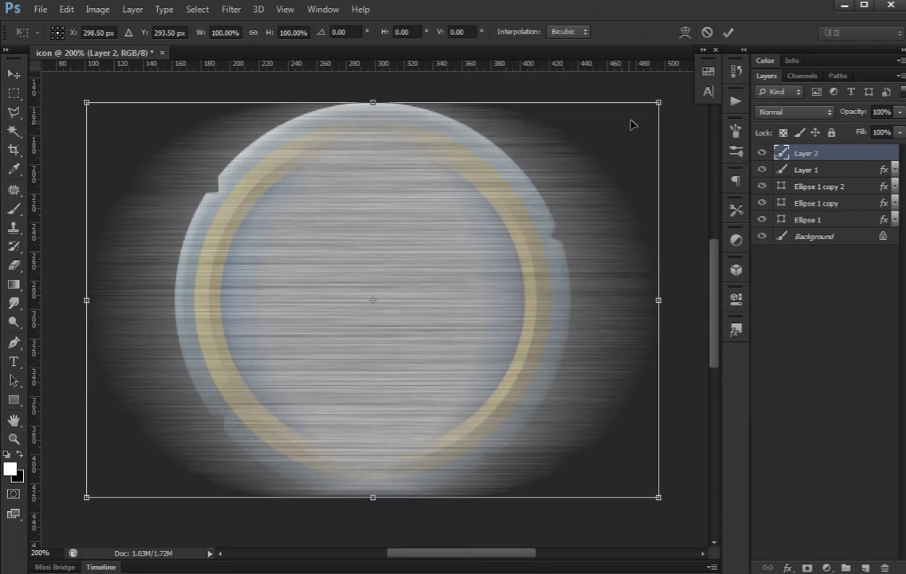
{"action": "key", "text": "Return"}
{"action": "key", "text": "ctrl+j"}
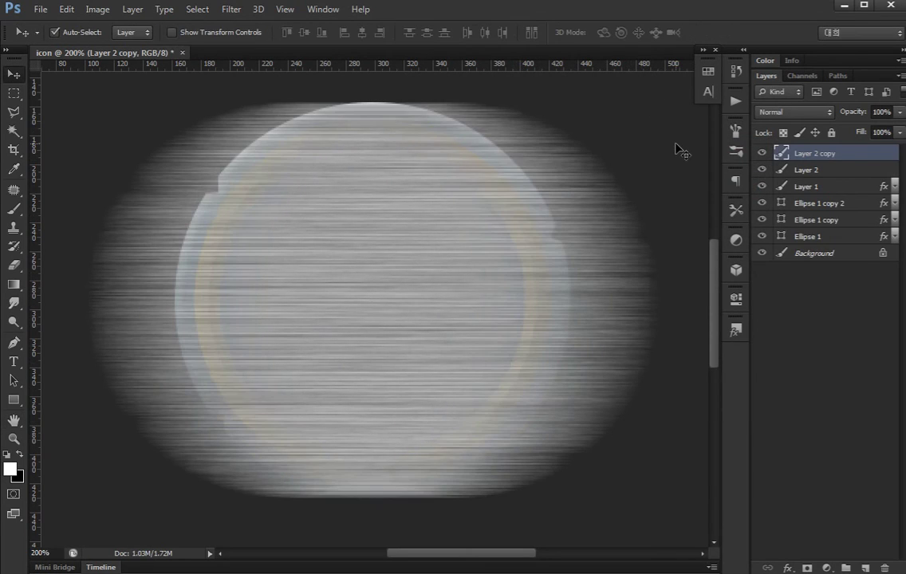
{"action": "key", "text": "ctrl+t"}
{"action": "mouse_move", "coordinate": [674, 114]}
{"action": "left_mouse_down"}
{"action": "mouse_move", "coordinate": [271, 336]}
{"action": "mouse_move", "coordinate": [429, 342]}
{"action": "mouse_move", "coordinate": [499, 324]}
{"action": "left_mouse_up"}
- Commit the 30° rotation and set the streak copy to Overlay blend mode
{"action": "key", "text": "Return"}
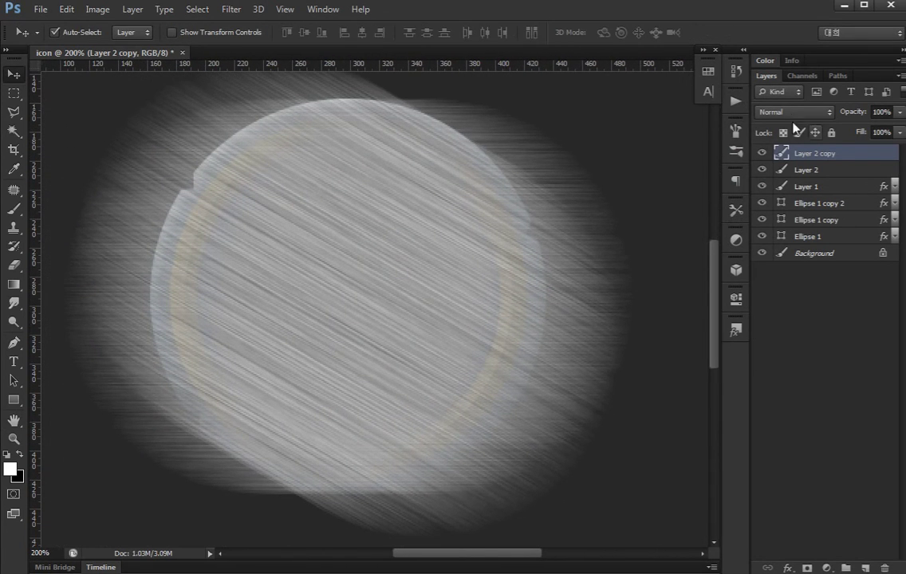
{"action": "left_click", "coordinate": [795, 112]}
{"action": "left_click", "coordinate": [787, 303]}
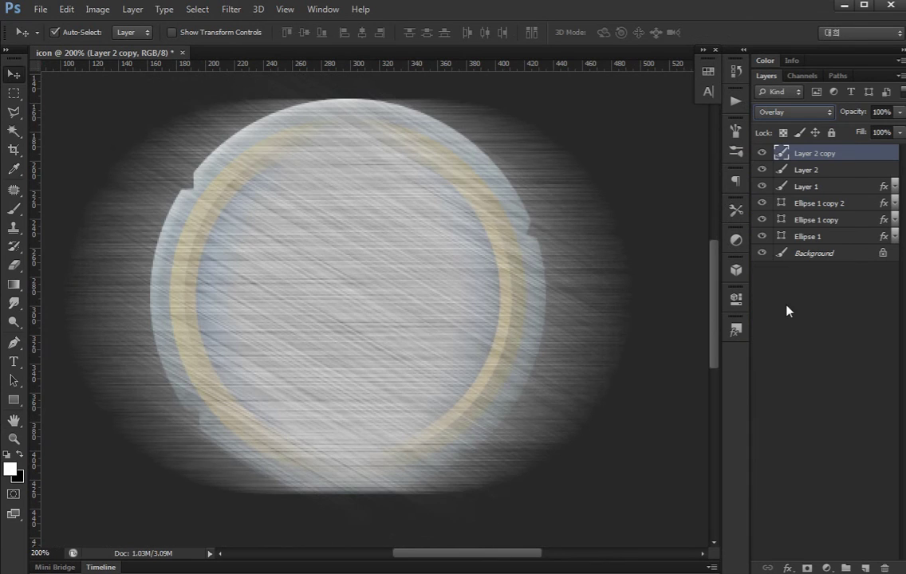
{"action": "left_click", "coordinate": [834, 171], "text": "shift"}
{"action": "left_click", "coordinate": [830, 154], "text": "ctrl"}
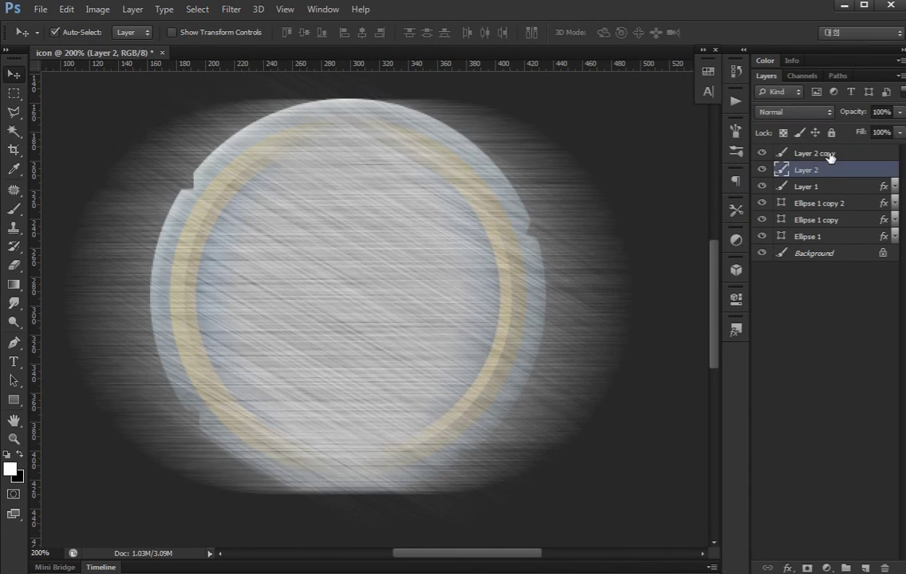
- Group both streak layers in Multiply mode above Ellipse 1 and merge the group
{"action": "key", "text": "ctrl+g"}
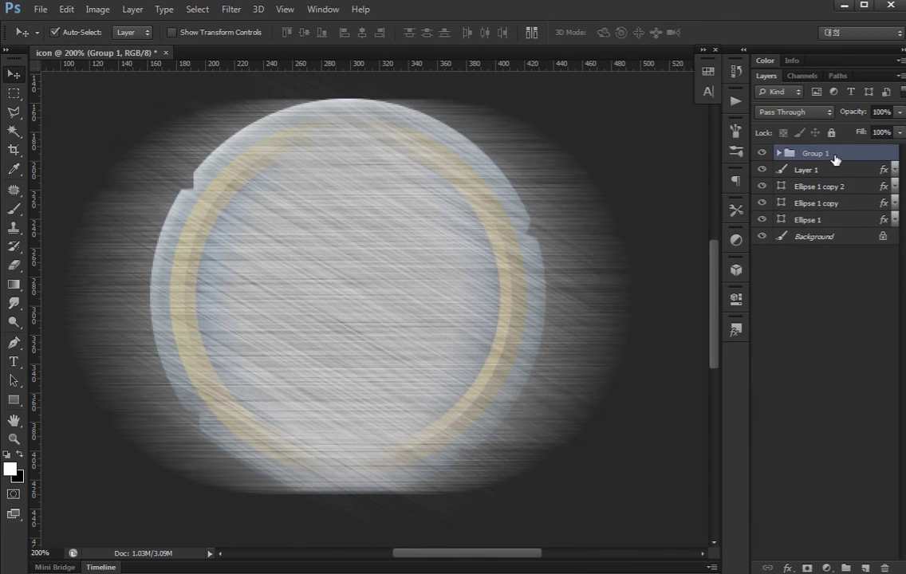
{"action": "left_click", "coordinate": [803, 114]}
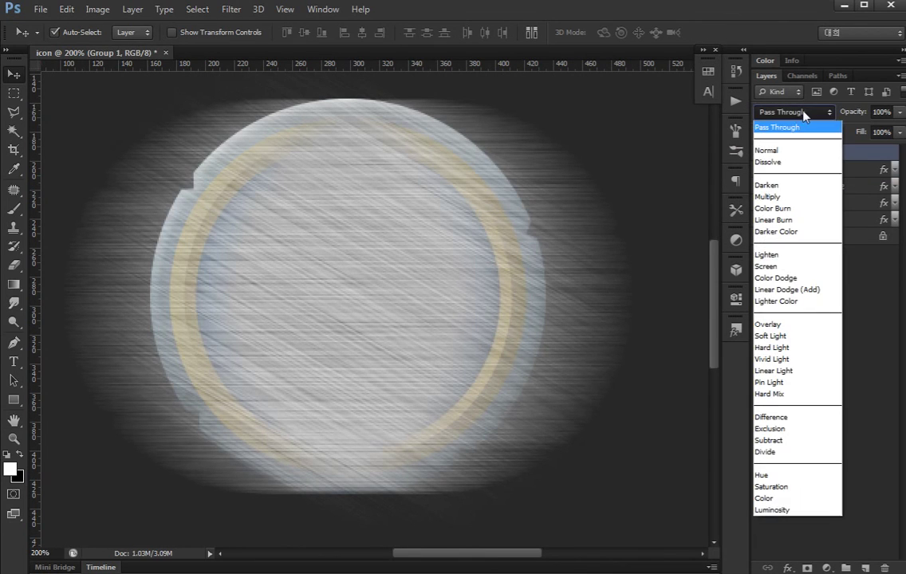
{"action": "left_click", "coordinate": [803, 196]}
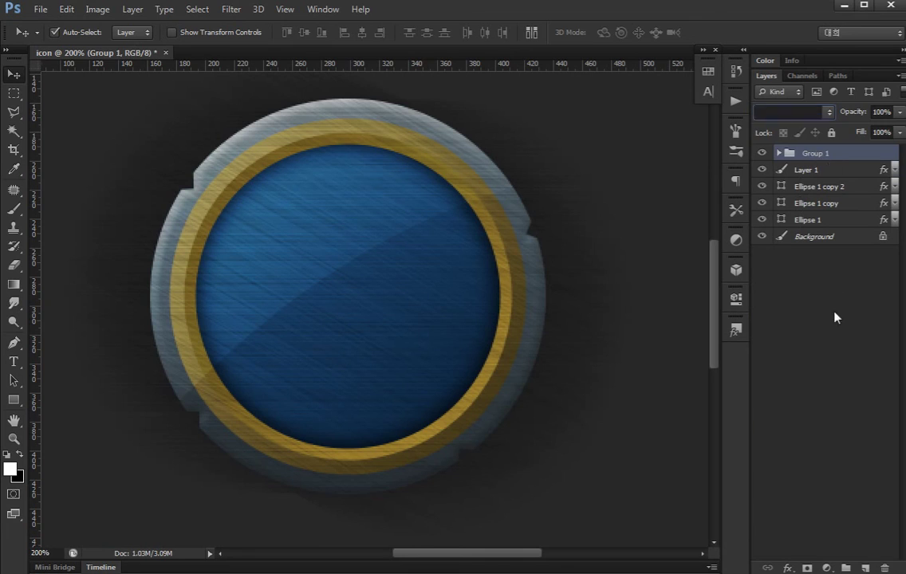
{"action": "left_click_drag", "start_coordinate": [831, 152], "coordinate": [842, 215]}
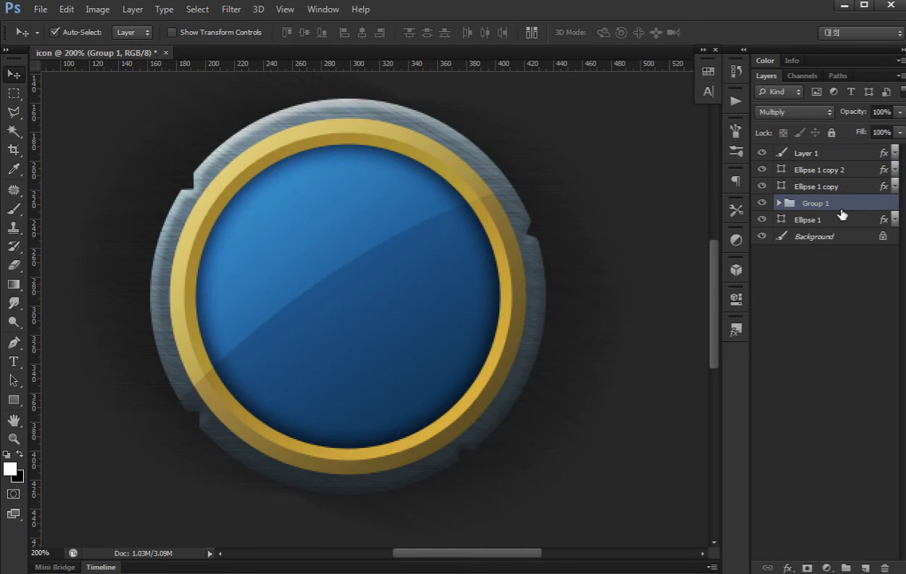
{"action": "key", "text": "ctrl+e"}
{"action": "left_click", "coordinate": [782, 220], "text": "ctrl"}
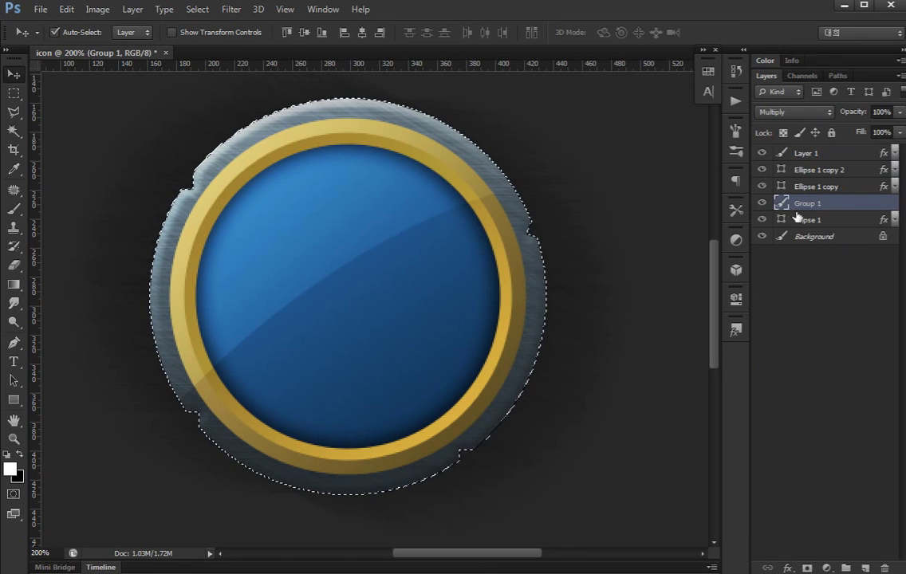
{"action": "key", "text": "ctrl+d"}
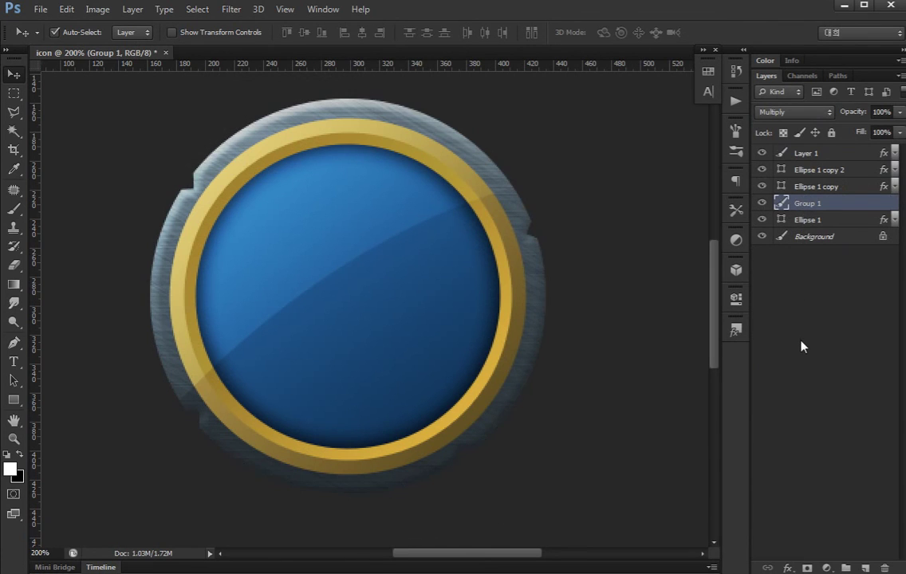
{"action": "left_click", "coordinate": [801, 345]}
{"action": "key", "text": "alt+v"}
{"action": "key", "text": "Escape"}
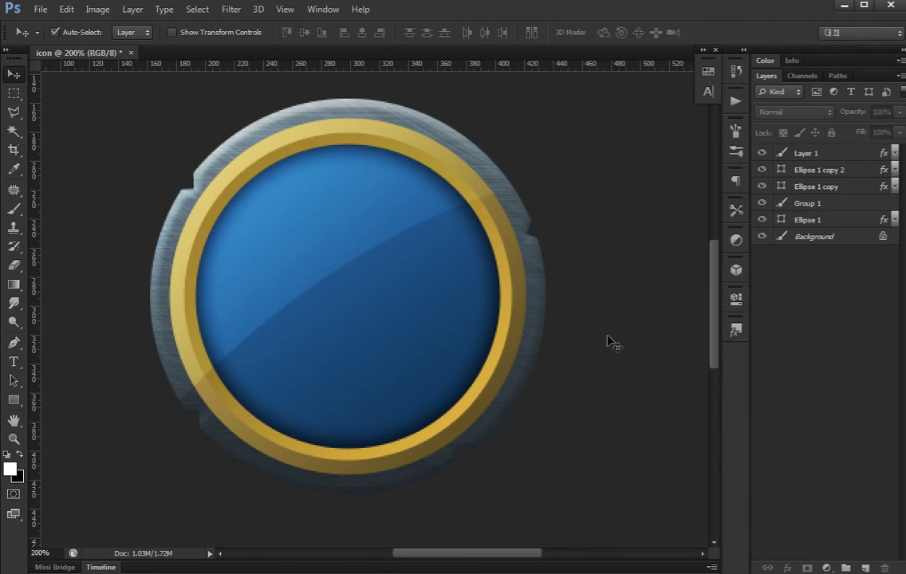
- Start a Hue/Saturation adjustment on Group 1 with Colorize enabled
{"action": "left_click_drag", "start_coordinate": [533, 229], "coordinate": [480, 244]}
{"action": "left_click", "coordinate": [768, 219]}
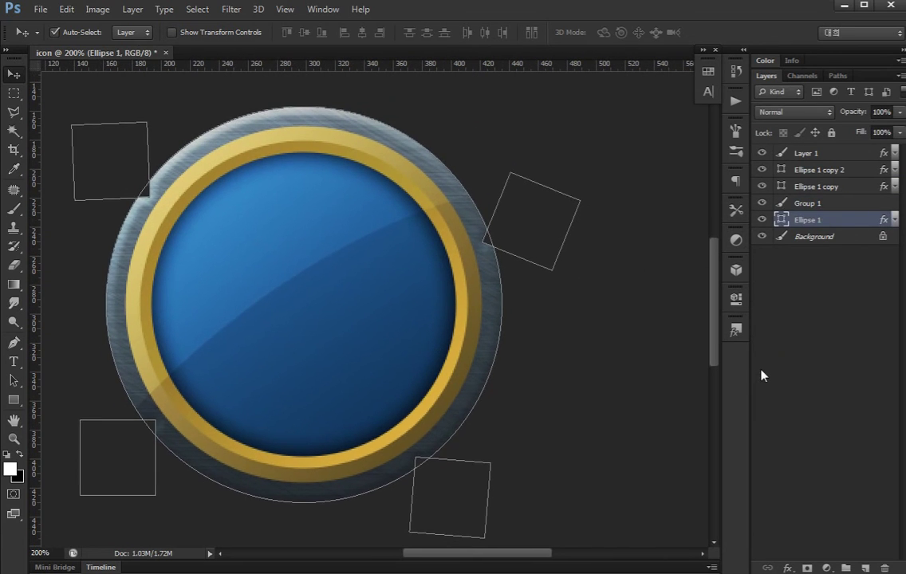
{"action": "left_click", "coordinate": [808, 204]}
{"action": "key", "text": "ctrl+u"}
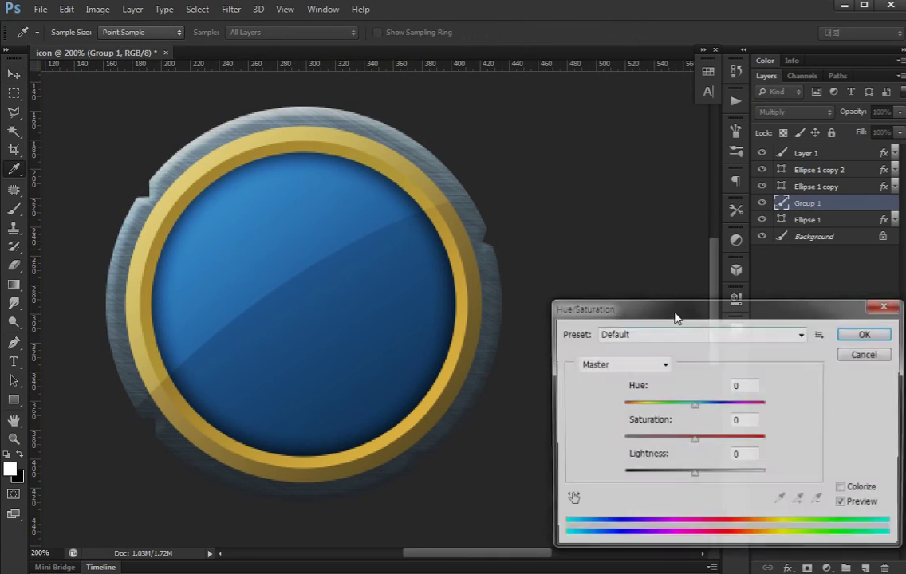
{"action": "left_click_drag", "start_coordinate": [693, 472], "coordinate": [717, 479]}
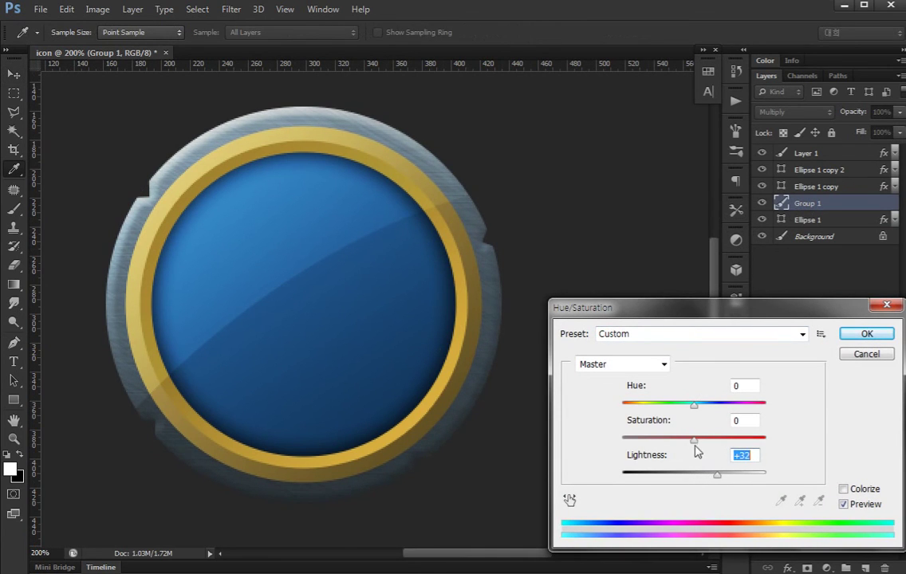
{"action": "mouse_move", "coordinate": [694, 440]}
{"action": "left_mouse_down"}
{"action": "mouse_move", "coordinate": [677, 443]}
{"action": "mouse_move", "coordinate": [714, 478]}
{"action": "left_mouse_up"}
{"action": "left_click", "coordinate": [844, 489]}
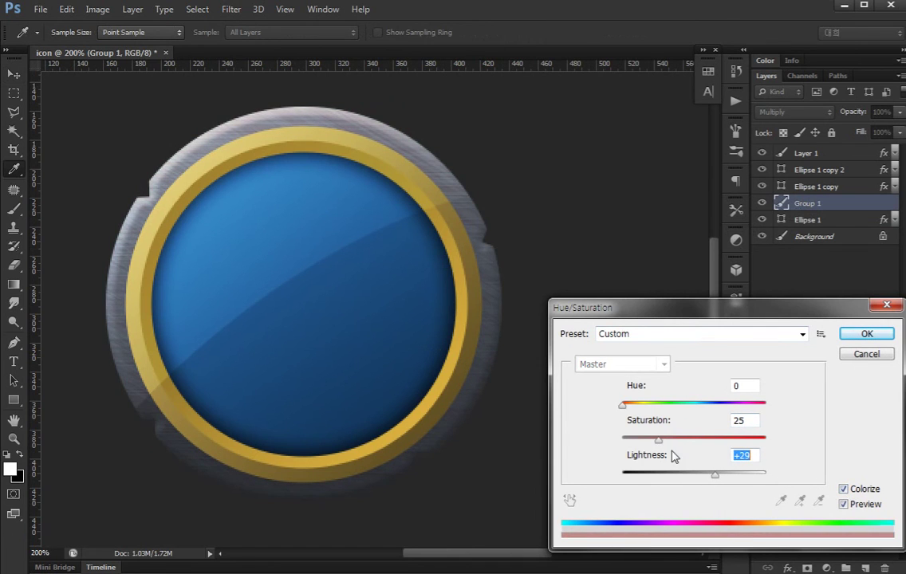
- Tint the metal teal at Hue 171, Saturation 47, Lightness +29 and apply
{"action": "left_click_drag", "start_coordinate": [659, 440], "coordinate": [712, 447]}
{"action": "mouse_move", "coordinate": [625, 408]}
{"action": "left_mouse_down"}
{"action": "mouse_move", "coordinate": [700, 409]}
{"action": "mouse_move", "coordinate": [685, 409]}
{"action": "left_mouse_up"}
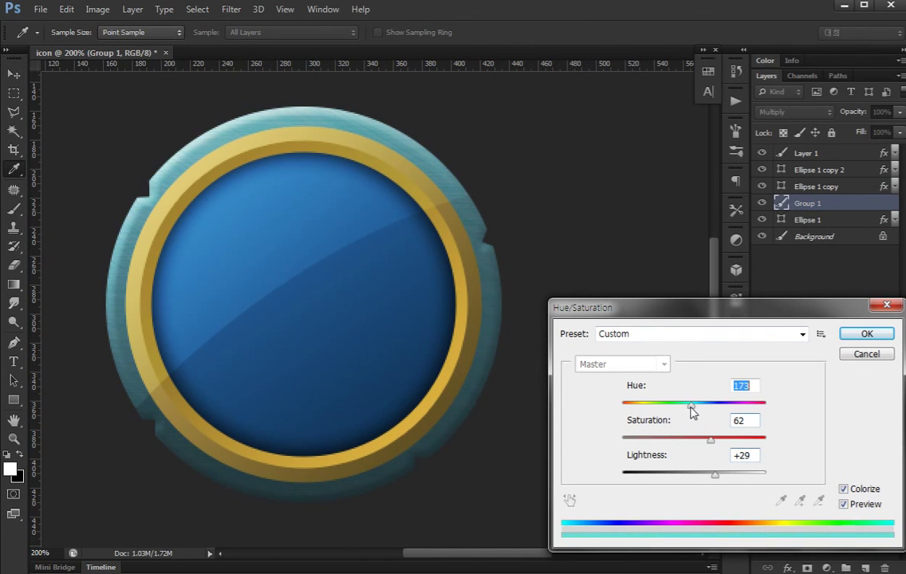
{"action": "left_click", "coordinate": [710, 438]}
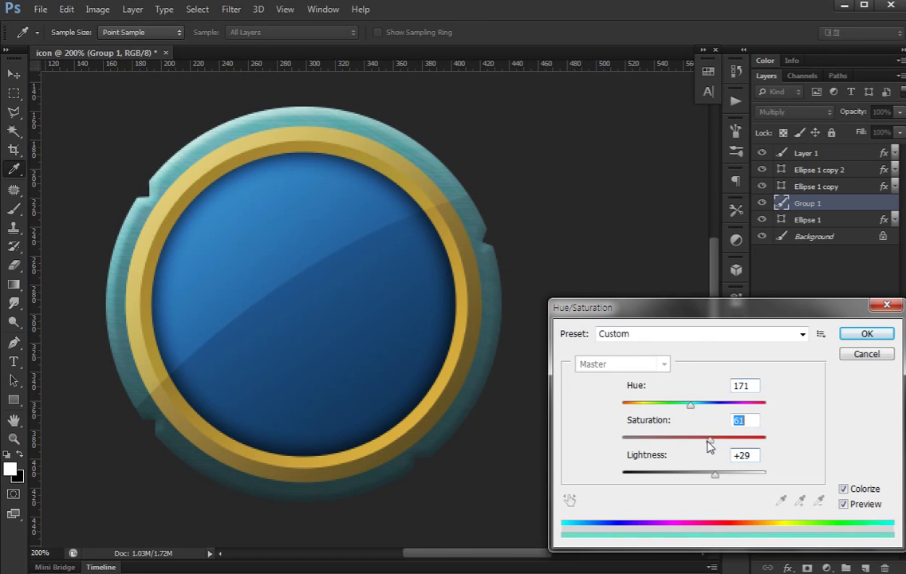
{"action": "left_click_drag", "start_coordinate": [706, 445], "coordinate": [687, 447]}
{"action": "left_click", "coordinate": [857, 341]}
{"action": "key", "text": "v"}
{"action": "left_click", "coordinate": [834, 421]}
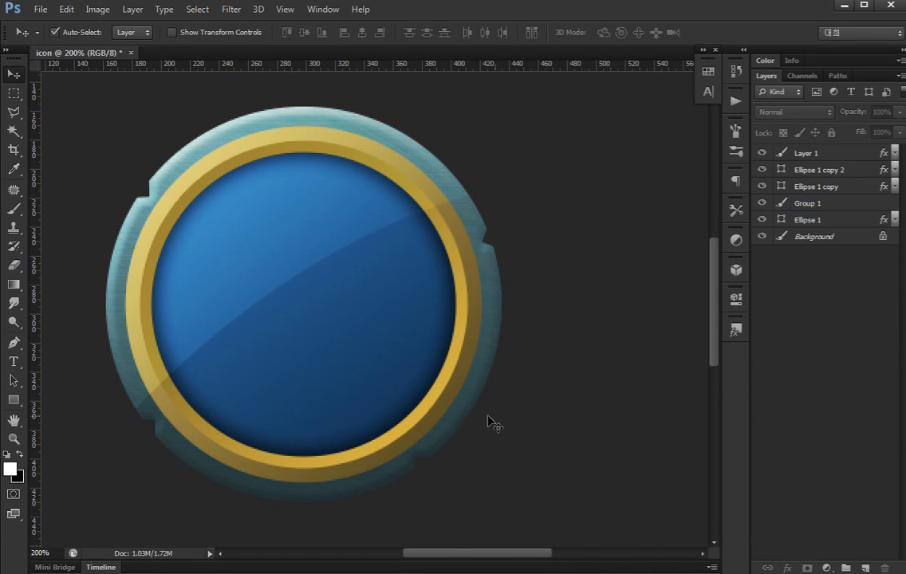
{"action": "left_click_drag", "start_coordinate": [485, 420], "coordinate": [543, 392]}
{"action": "key", "text": "ctrl+minus"}
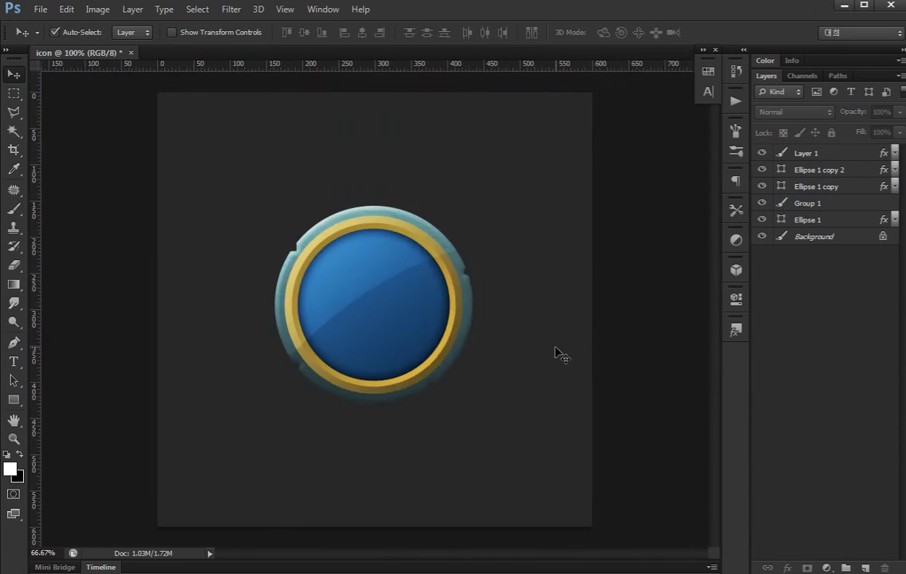